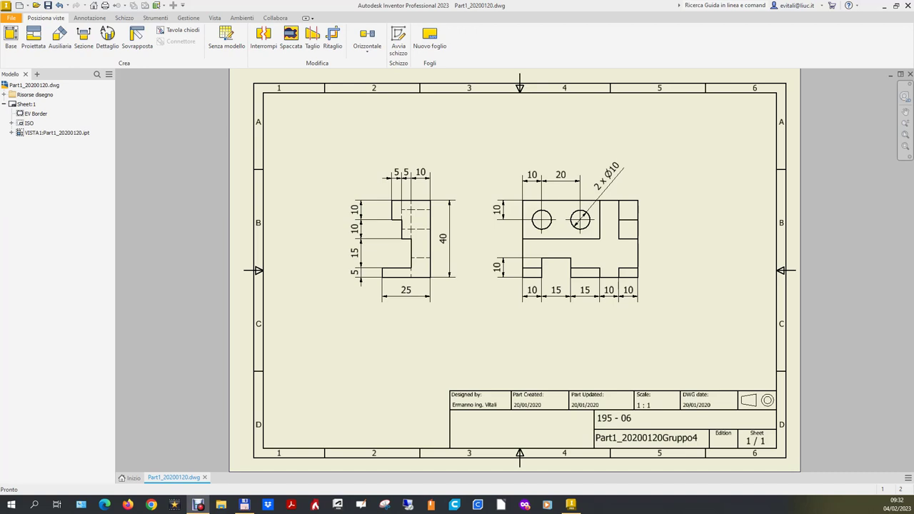
- Create part Parte1 from the Profess folder's ipt 22-23 (mm).ipt template
{"action": "left_click", "coordinate": [32, 85]}
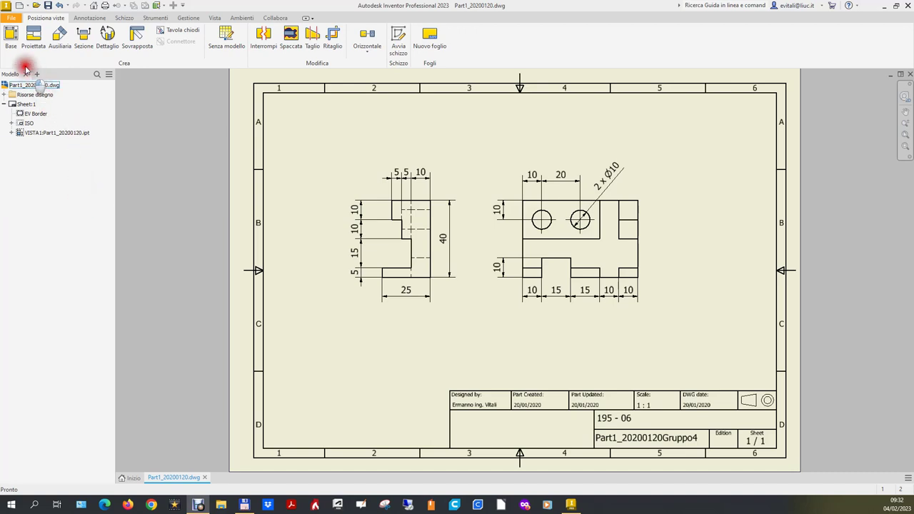
{"action": "left_click", "coordinate": [12, 18]}
{"action": "left_click", "coordinate": [32, 56]}
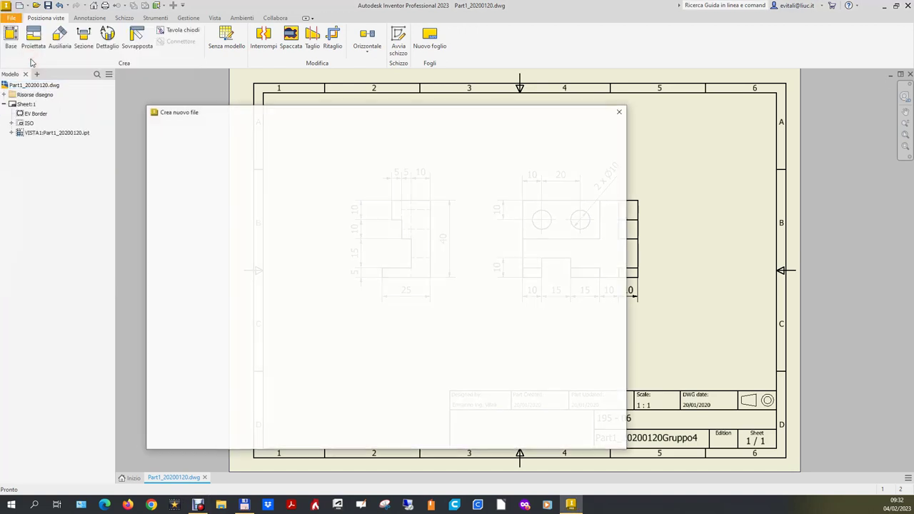
{"action": "left_click", "coordinate": [160, 167]}
{"action": "left_click_drag", "start_coordinate": [238, 114], "coordinate": [219, 359]}
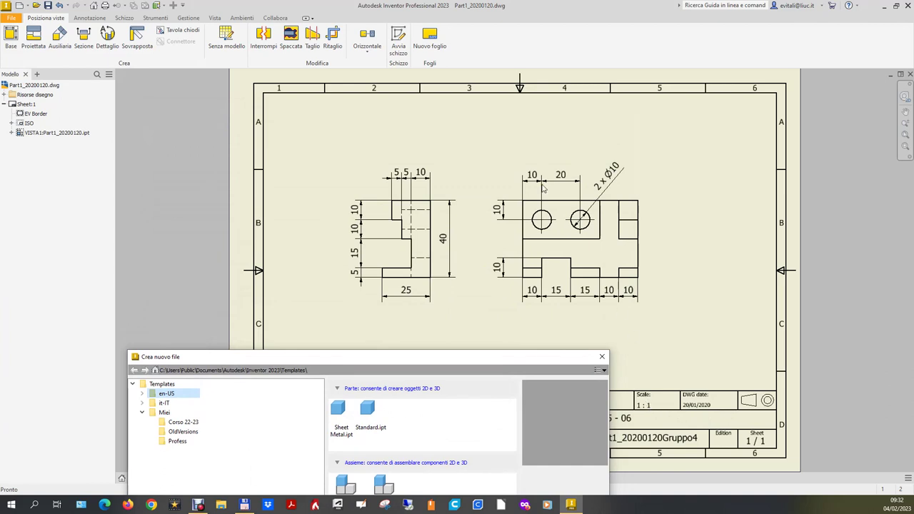
{"action": "mouse_move", "coordinate": [554, 361]}
{"action": "left_mouse_down"}
{"action": "mouse_move", "coordinate": [402, 288]}
{"action": "mouse_move", "coordinate": [516, 222]}
{"action": "mouse_move", "coordinate": [469, 131]}
{"action": "mouse_move", "coordinate": [367, 162]}
{"action": "mouse_move", "coordinate": [648, 145]}
{"action": "mouse_move", "coordinate": [688, 128]}
{"action": "mouse_move", "coordinate": [645, 127]}
{"action": "mouse_move", "coordinate": [612, 231]}
{"action": "mouse_move", "coordinate": [599, 121]}
{"action": "left_mouse_up"}
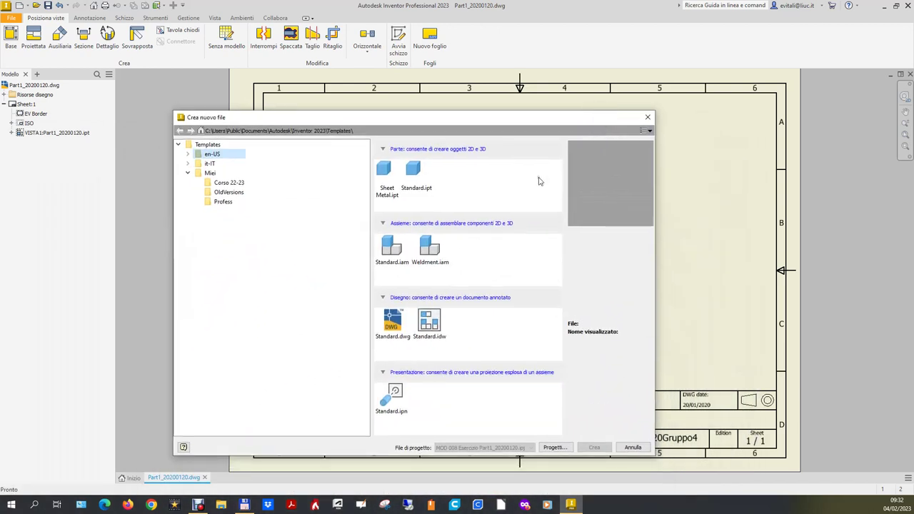
{"action": "left_click", "coordinate": [222, 201]}
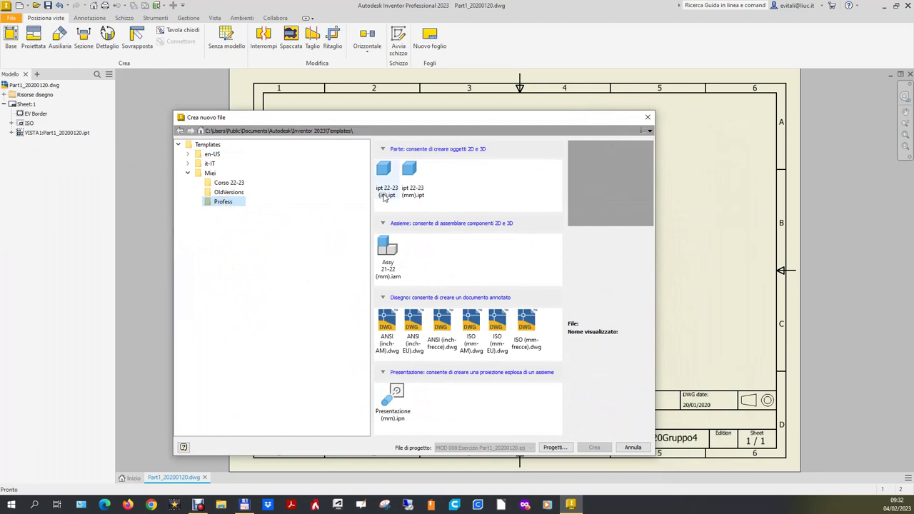
{"action": "double_click", "coordinate": [407, 175]}
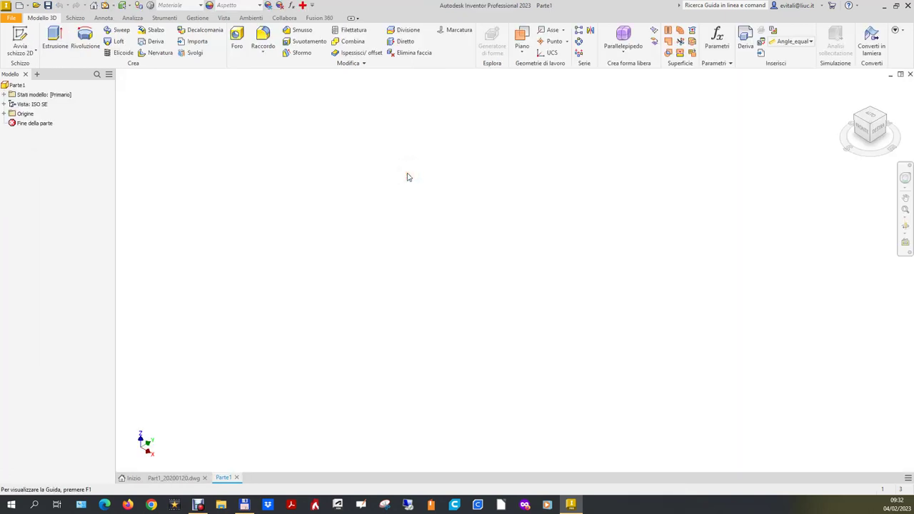
- Discard the first new-file attempt and create Disegno1 from the ISO (mm-EU).dwg template
{"action": "left_click", "coordinate": [11, 18]}
{"action": "left_click", "coordinate": [28, 60]}
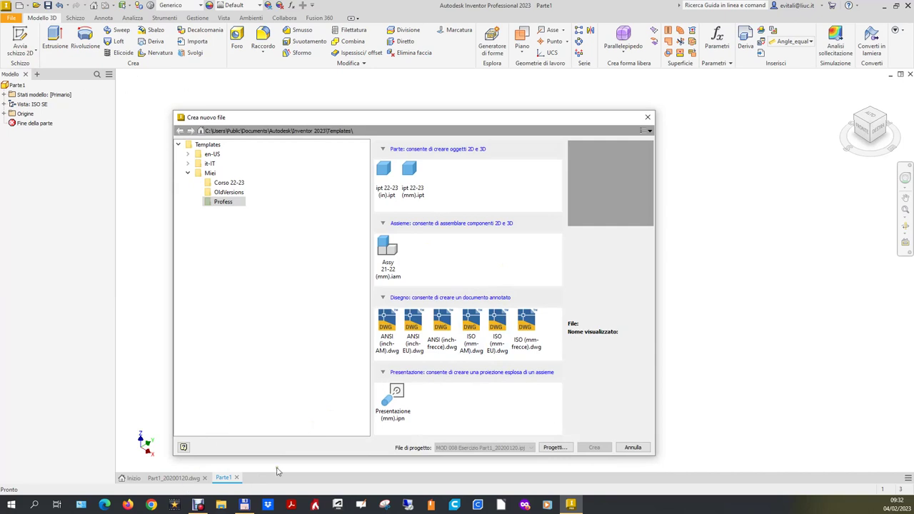
{"action": "left_click", "coordinate": [632, 448]}
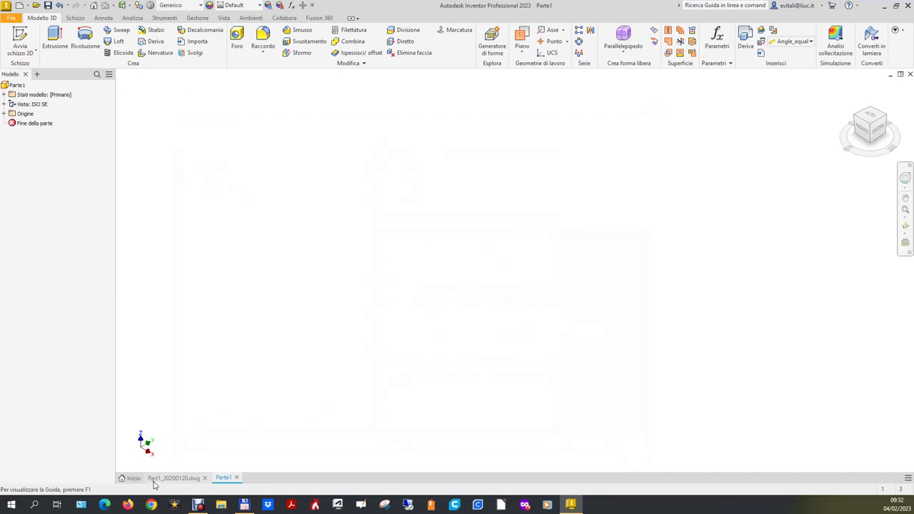
{"action": "left_click", "coordinate": [157, 478]}
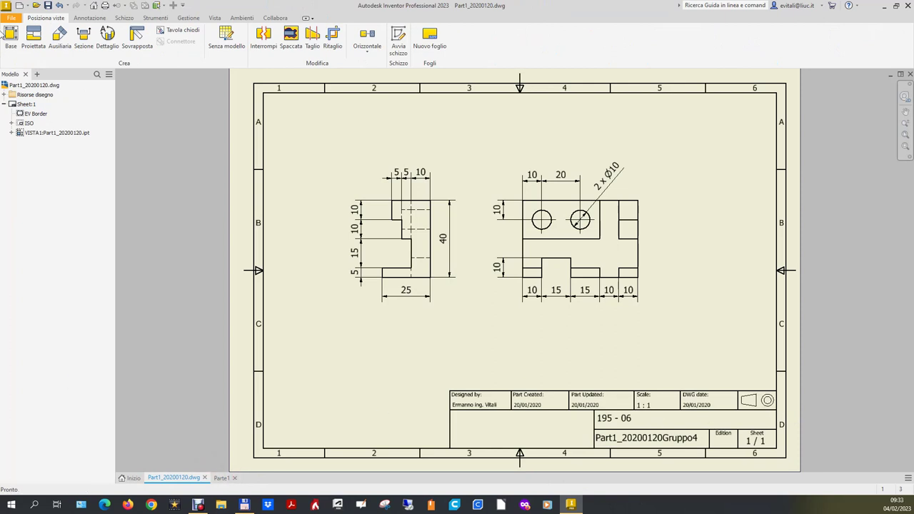
{"action": "left_click", "coordinate": [18, 19]}
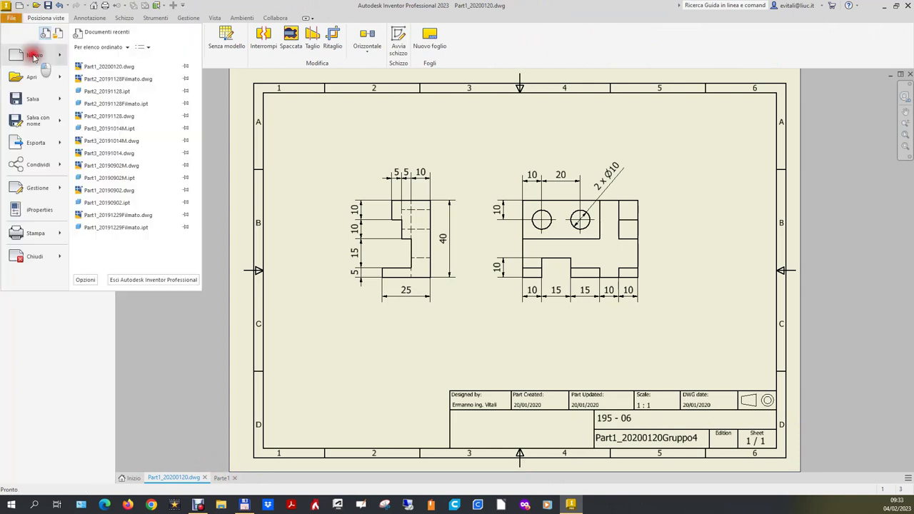
{"action": "left_click", "coordinate": [32, 55]}
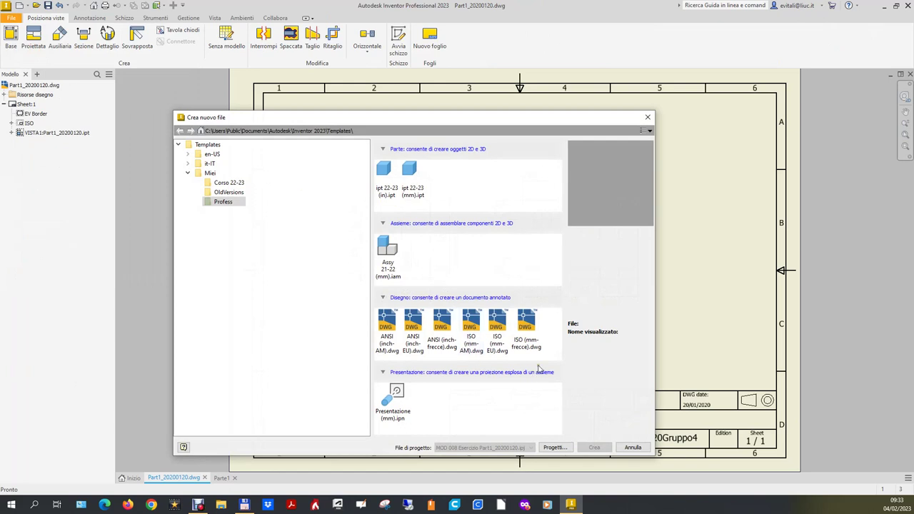
{"action": "double_click", "coordinate": [499, 334]}
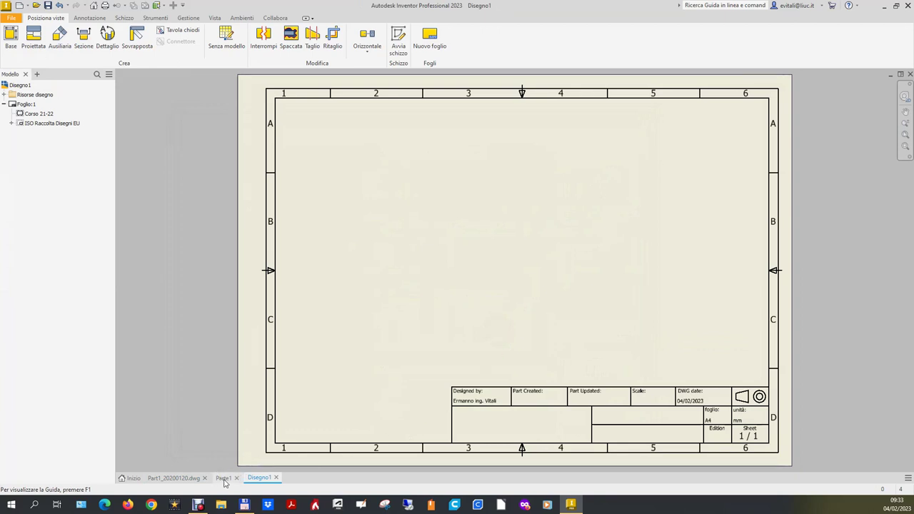
- Tile the windows vertically and dock Disegno1 below the original Part1_20200120.dwg drawing
{"action": "left_click", "coordinate": [906, 480]}
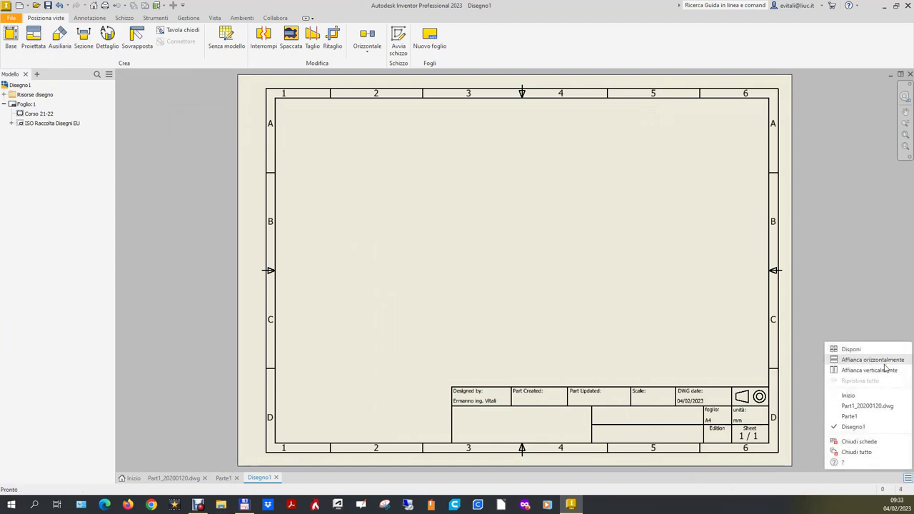
{"action": "left_click", "coordinate": [886, 370]}
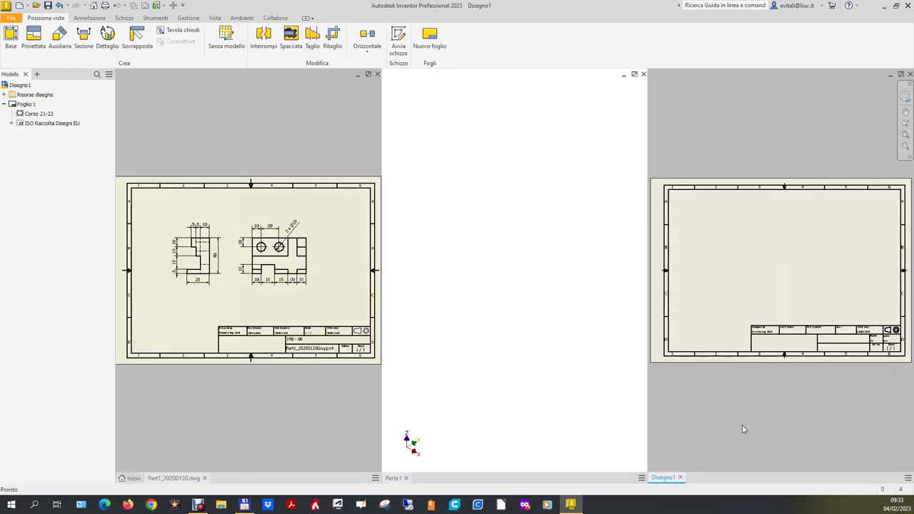
{"action": "left_click", "coordinate": [672, 480]}
{"action": "left_click_drag", "start_coordinate": [671, 482], "coordinate": [247, 472]}
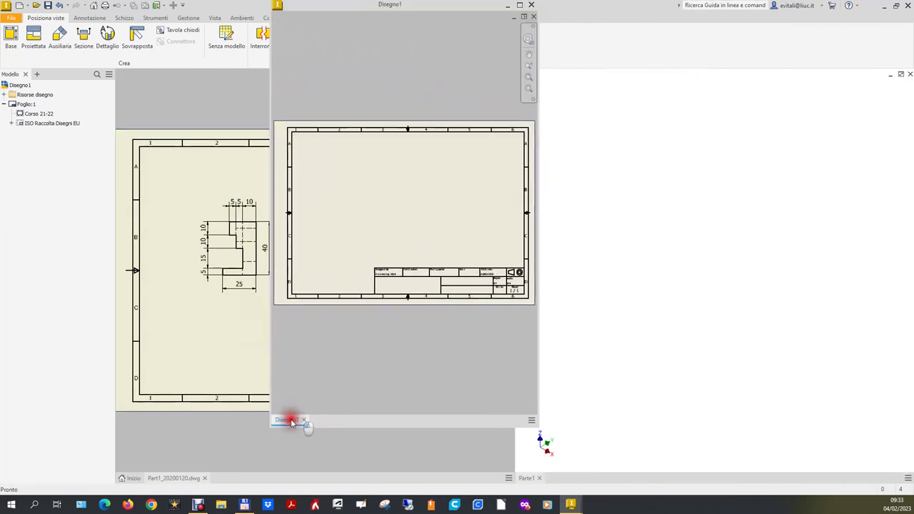
{"action": "left_click_drag", "start_coordinate": [246, 472], "coordinate": [230, 486]}
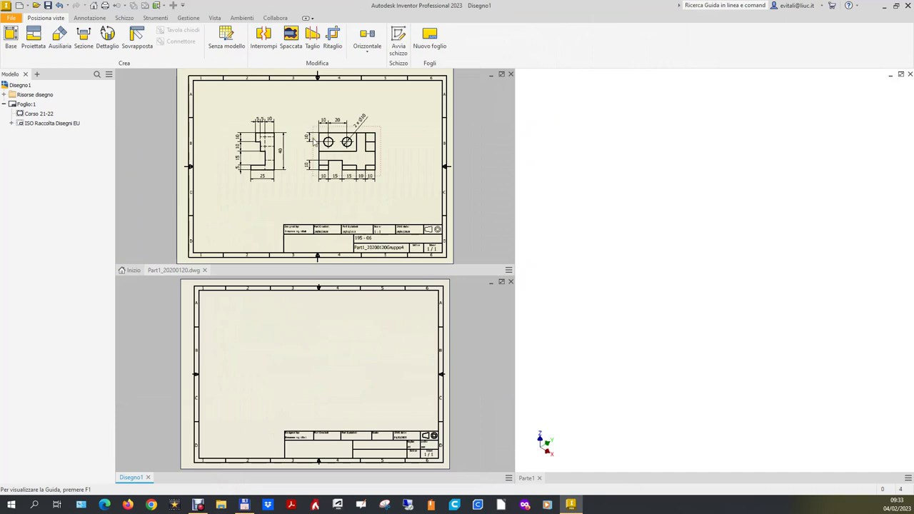
{"action": "scroll", "coordinate": [311, 140], "scroll_direction": "down", "scroll_amount": 2}
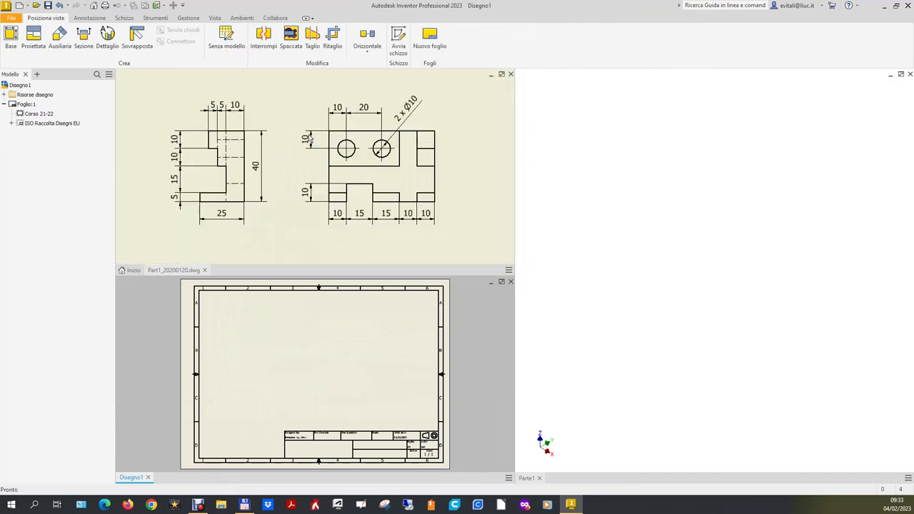
{"action": "scroll", "coordinate": [309, 138], "scroll_direction": "up", "scroll_amount": 1}
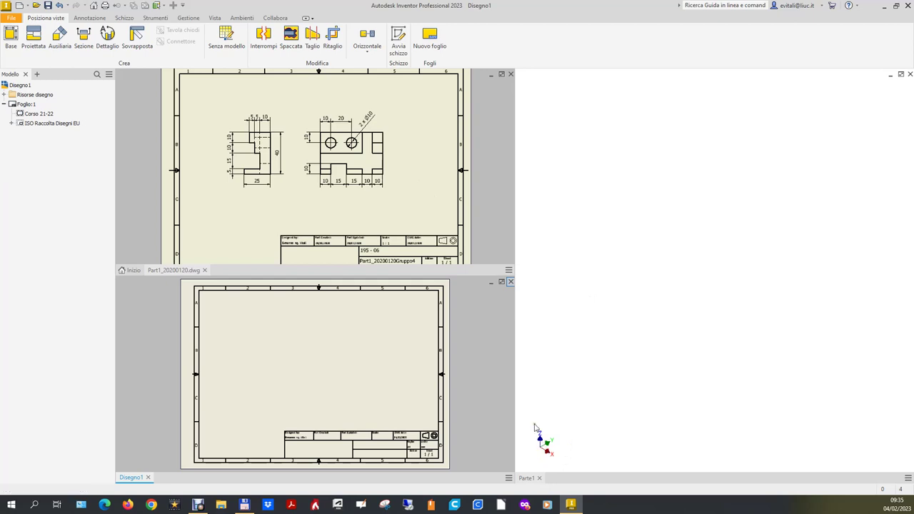
{"action": "left_click", "coordinate": [585, 298]}
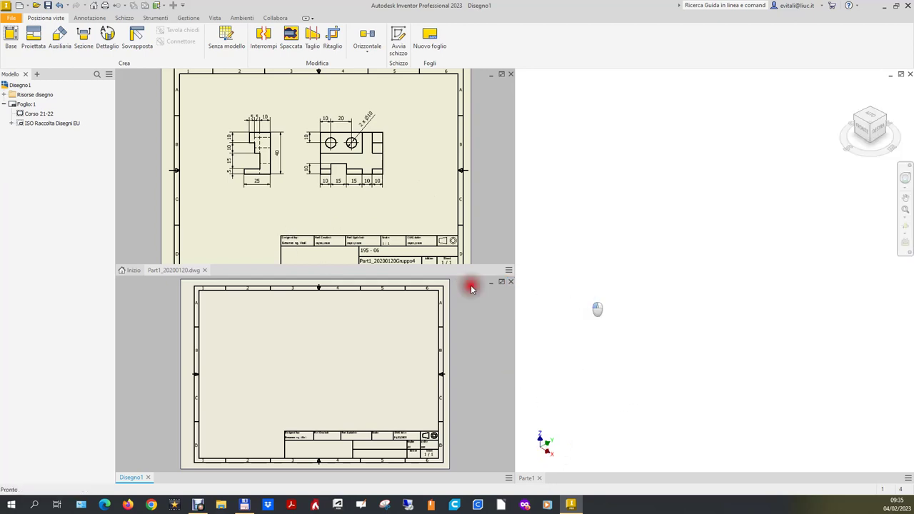
- Start a new sketch on the part's YZ origin plane
{"action": "left_click", "coordinate": [4, 114]}
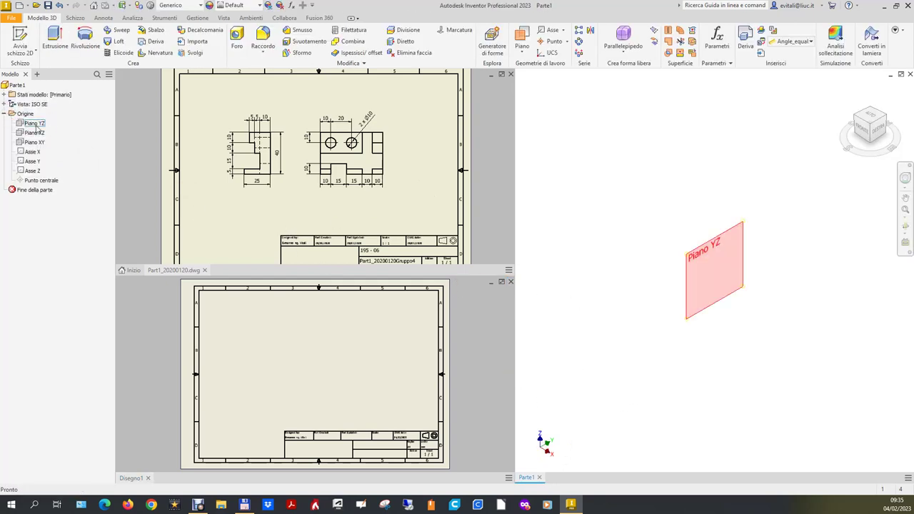
{"action": "left_click", "coordinate": [35, 123]}
{"action": "left_click", "coordinate": [730, 269]}
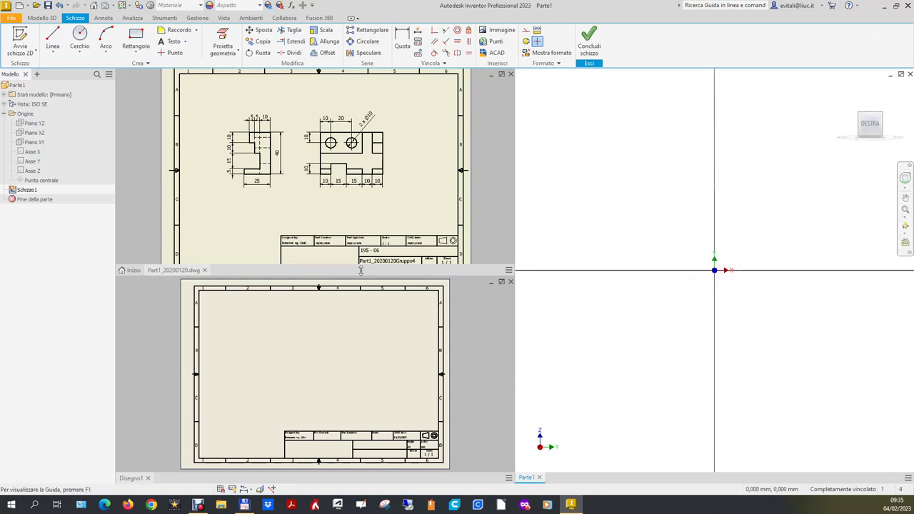
{"action": "left_click", "coordinate": [53, 37]}
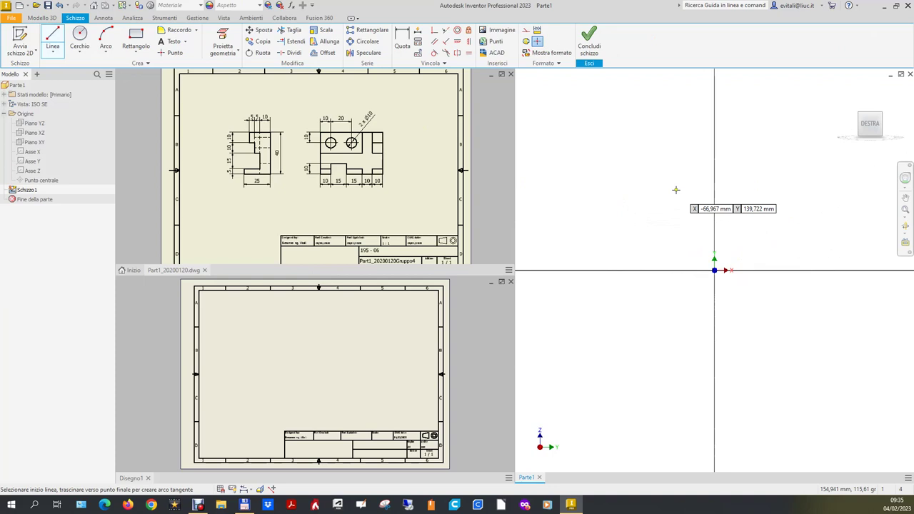
- Draw the outline's top edge, right side, bottom edge and foot edge with lines
{"action": "left_click", "coordinate": [650, 186]}
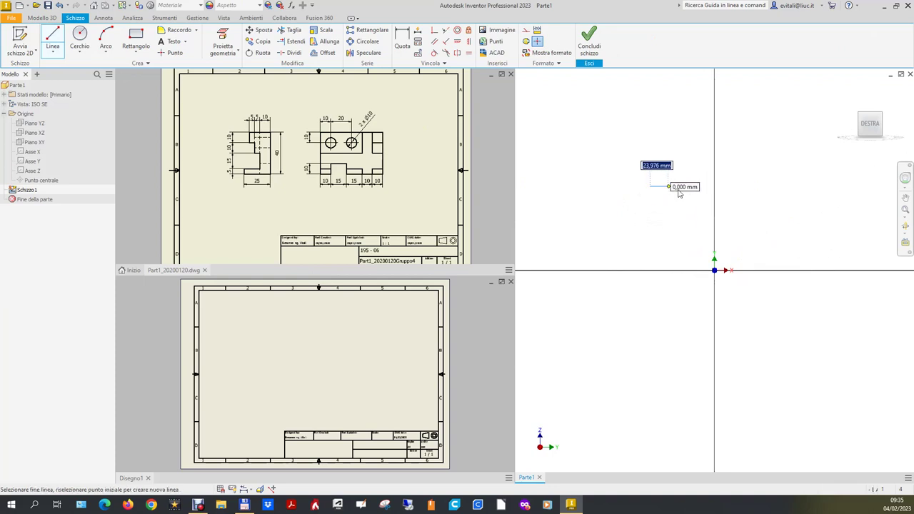
{"action": "left_click", "coordinate": [705, 186]}
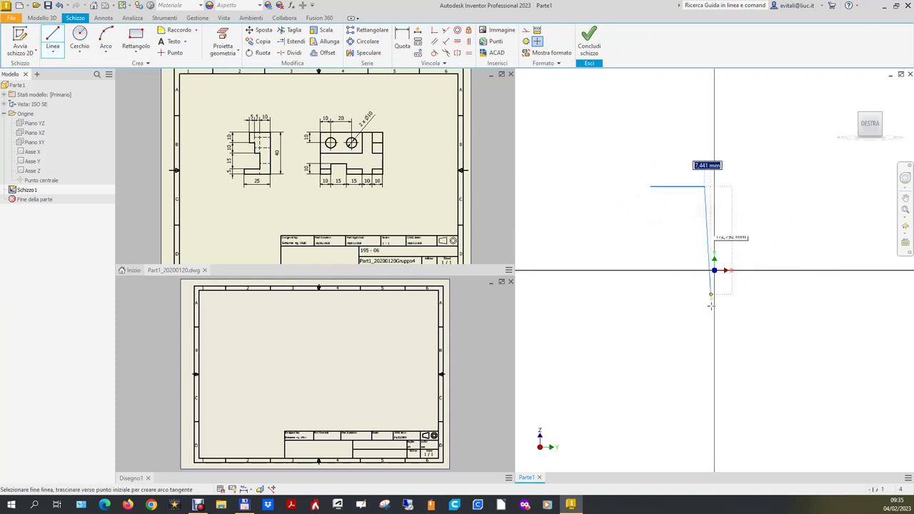
{"action": "left_click", "coordinate": [710, 331]}
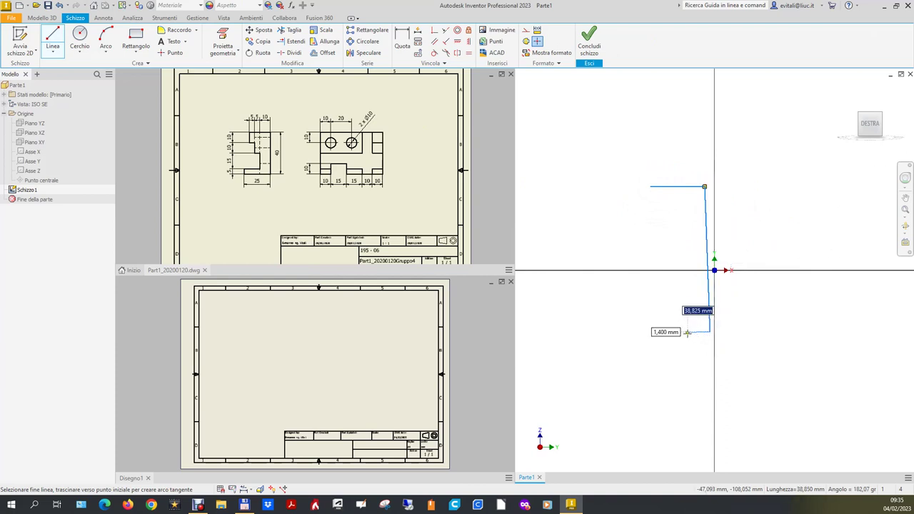
{"action": "left_click", "coordinate": [620, 334]}
{"action": "left_click", "coordinate": [621, 315]}
{"action": "key", "text": "Tab"}
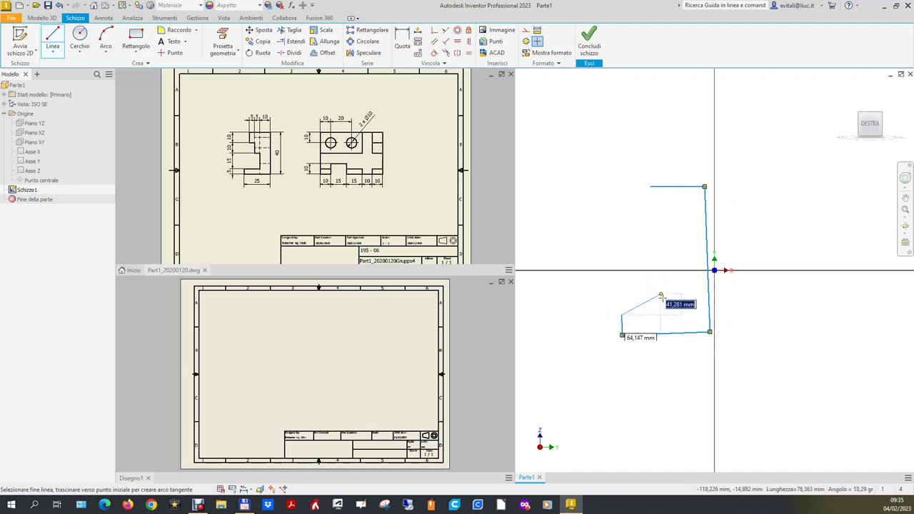
- Add the step and notch edges toward the top left, leaving the outline open
{"action": "left_click", "coordinate": [675, 313]}
{"action": "left_click", "coordinate": [674, 245]}
{"action": "left_click", "coordinate": [665, 245]}
{"action": "left_click", "coordinate": [657, 211]}
{"action": "left_click", "coordinate": [642, 191]}
{"action": "right_click", "coordinate": [643, 192]}
{"action": "left_click", "coordinate": [677, 190]}
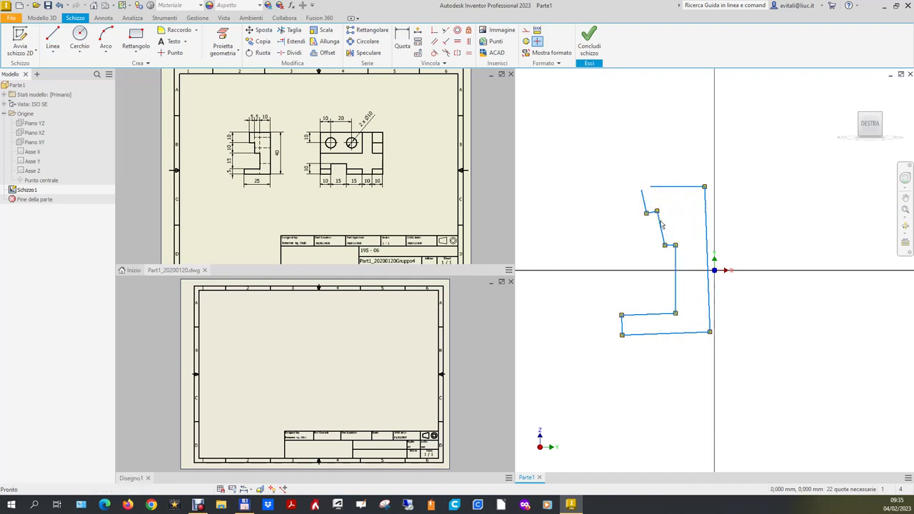
{"action": "left_click", "coordinate": [434, 30]}
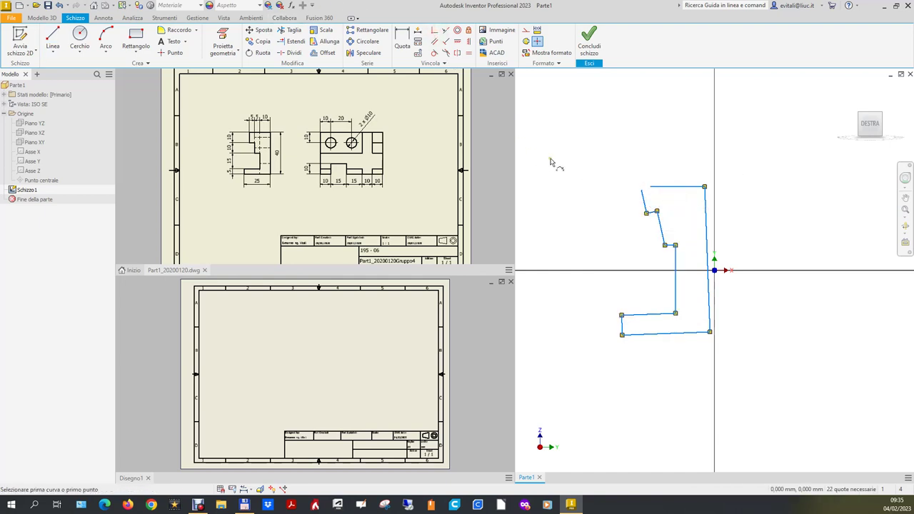
- Join the outline's open ends and make the right edge vertical
{"action": "left_click", "coordinate": [642, 191]}
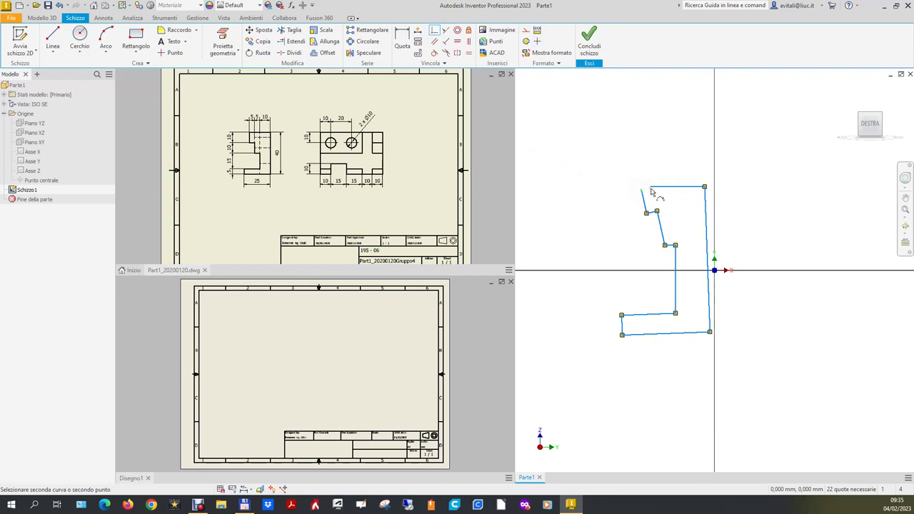
{"action": "left_click", "coordinate": [650, 188]}
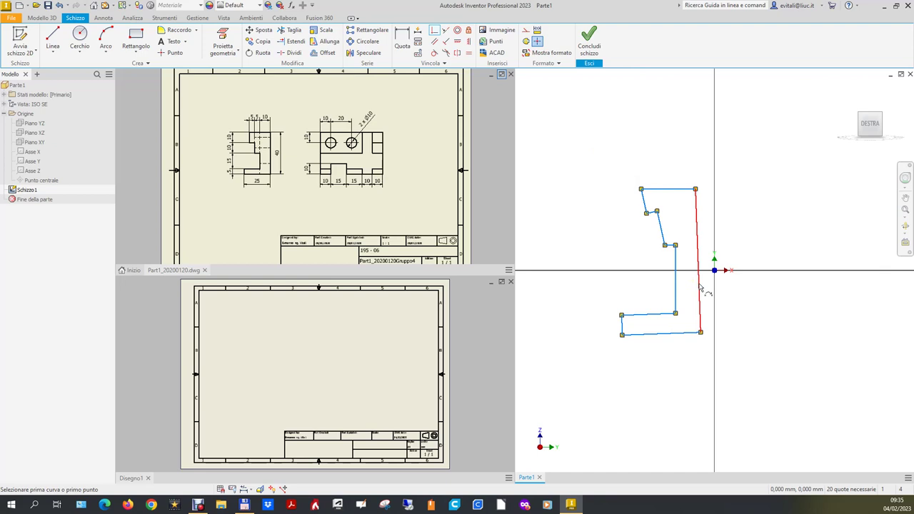
{"action": "left_click", "coordinate": [469, 40]}
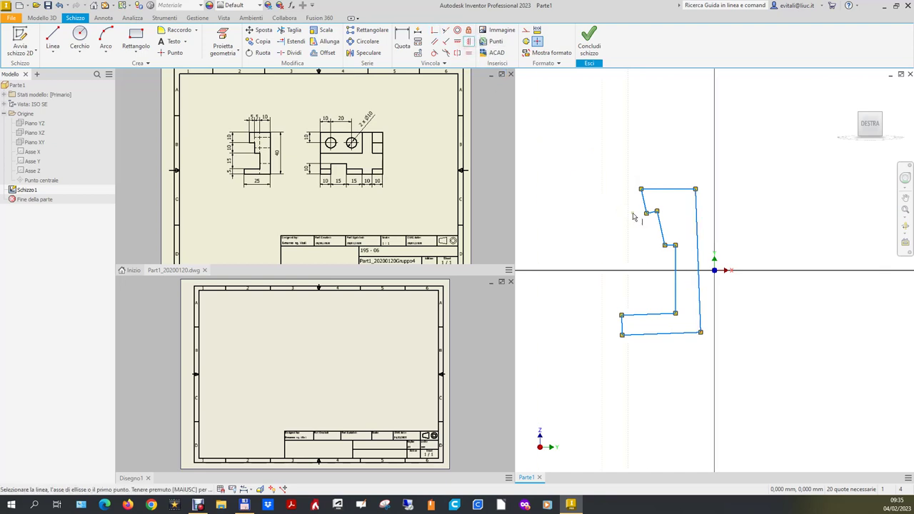
{"action": "left_click", "coordinate": [697, 227]}
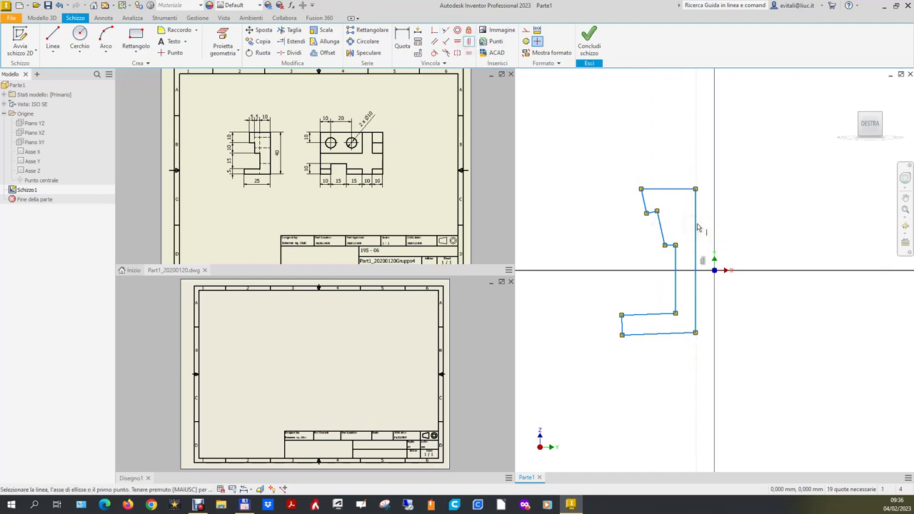
- Make the right, top, short left and upper step lines mutually perpendicular
{"action": "left_click", "coordinate": [446, 40]}
{"action": "left_click", "coordinate": [695, 208]}
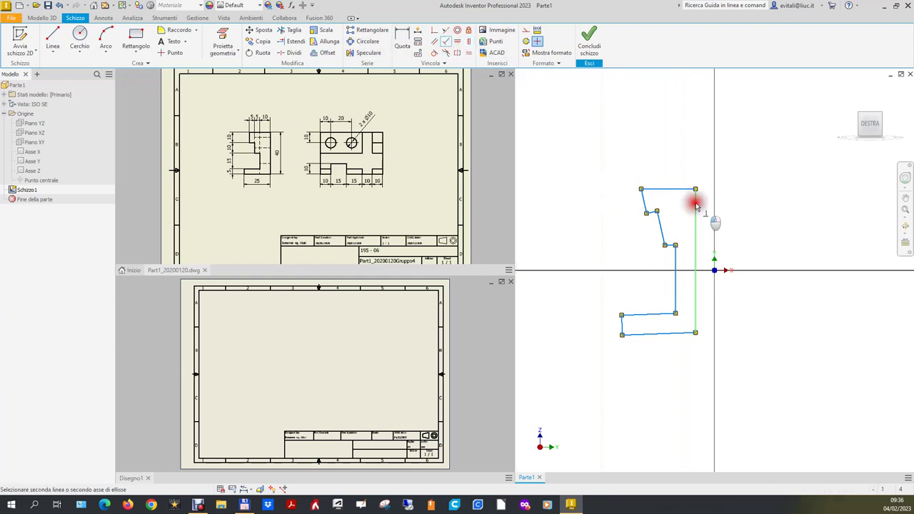
{"action": "left_click", "coordinate": [686, 190]}
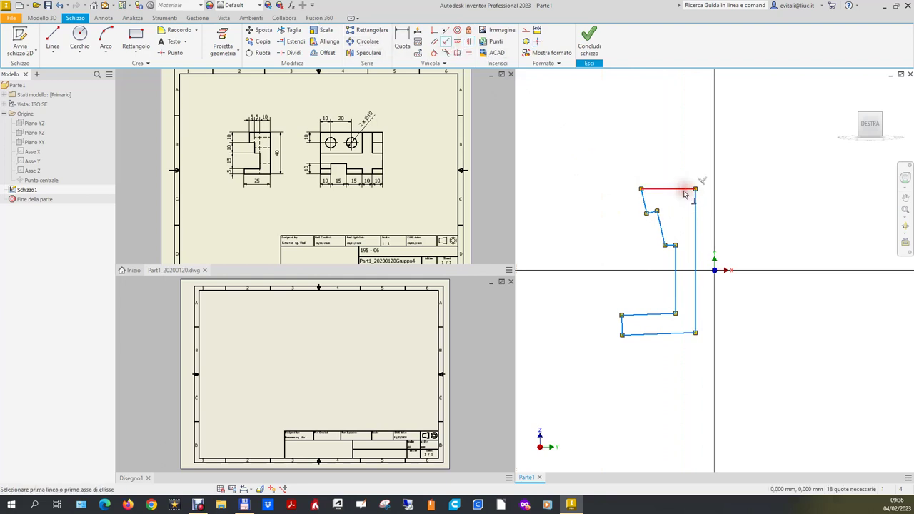
{"action": "left_click", "coordinate": [645, 203]}
{"action": "left_click", "coordinate": [648, 189]}
{"action": "left_click", "coordinate": [653, 213]}
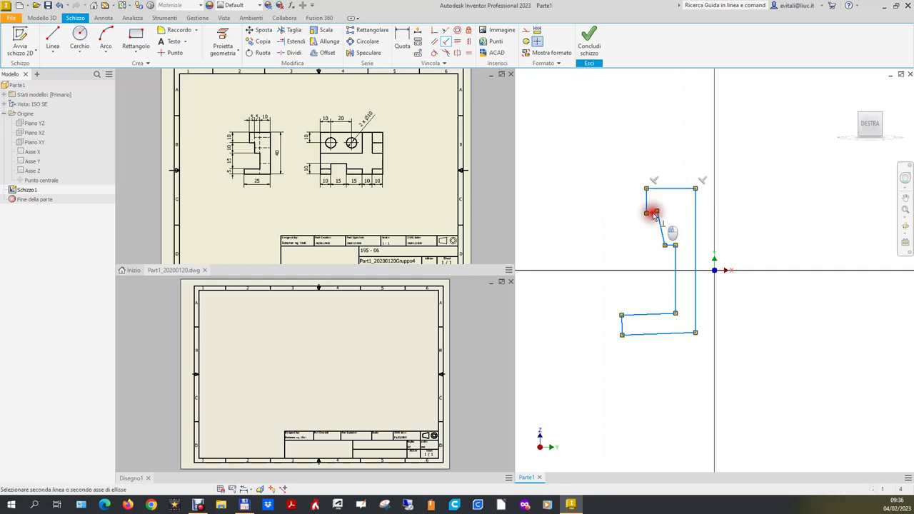
{"action": "left_click", "coordinate": [647, 200]}
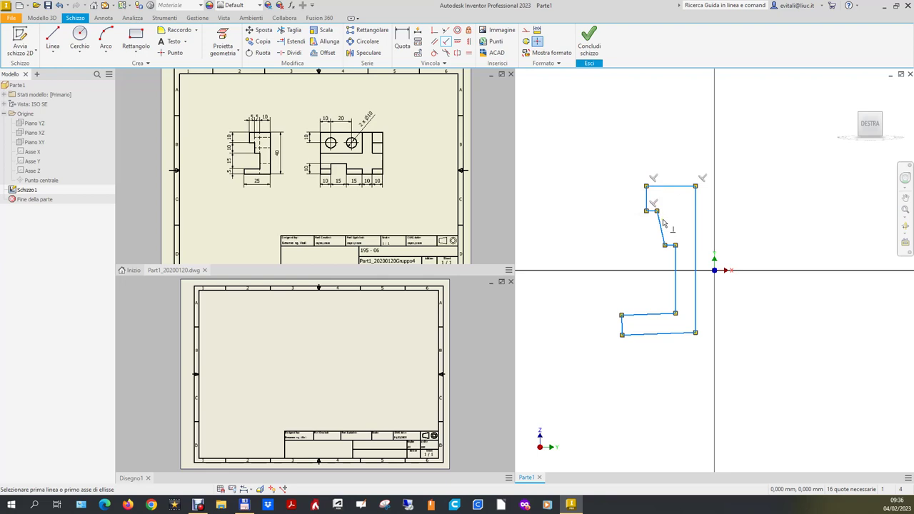
{"action": "left_click", "coordinate": [658, 220]}
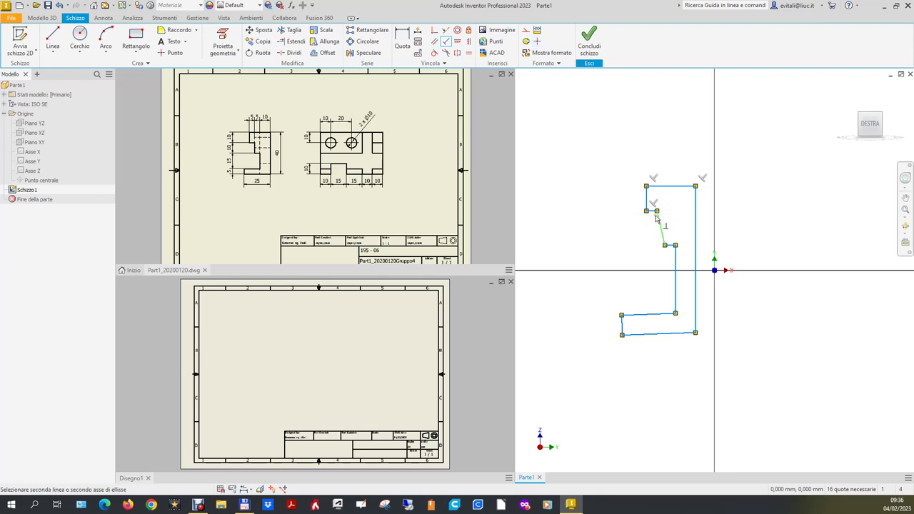
{"action": "left_click", "coordinate": [654, 212]}
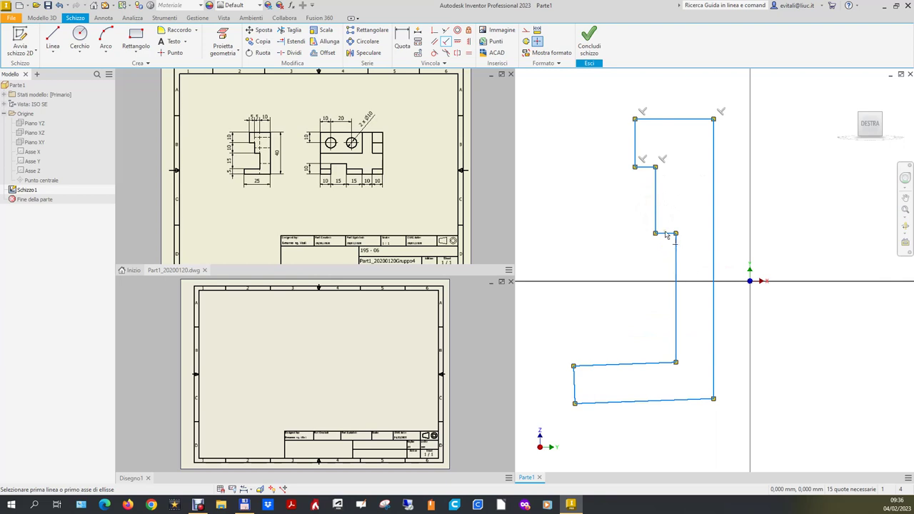
{"action": "left_click", "coordinate": [664, 234]}
{"action": "left_click", "coordinate": [656, 220]}
- Square the inner vertical, foot edges and bottom edge with perpendicular constraints
{"action": "left_click", "coordinate": [677, 266]}
{"action": "left_click", "coordinate": [668, 235]}
{"action": "left_click", "coordinate": [654, 364]}
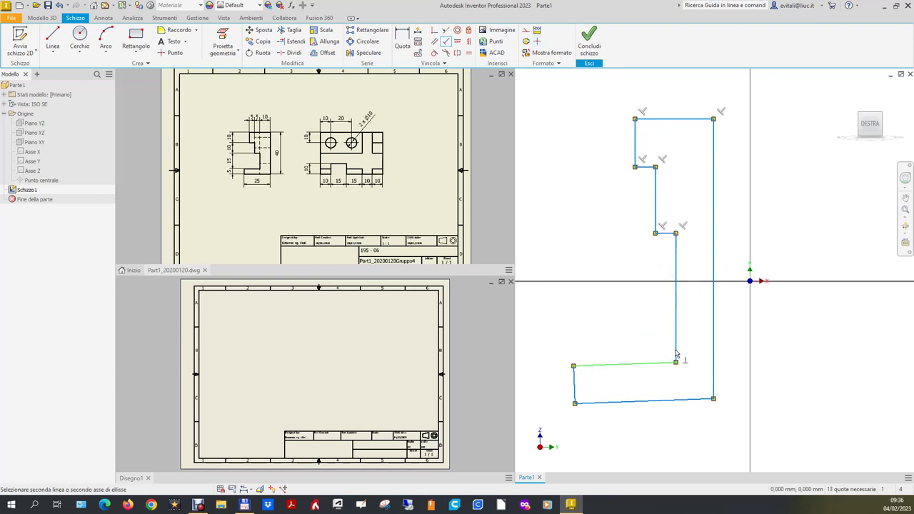
{"action": "left_click", "coordinate": [676, 349]}
{"action": "left_click", "coordinate": [576, 378]}
{"action": "left_click", "coordinate": [585, 366]}
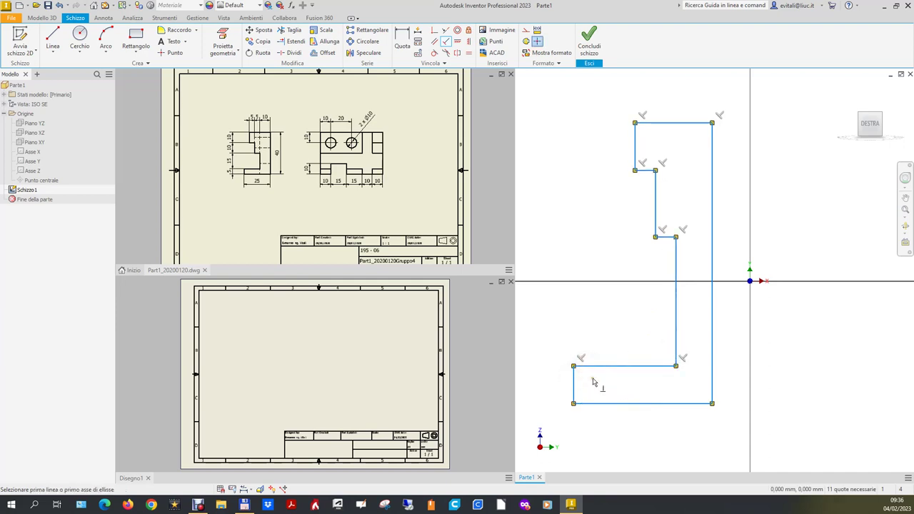
{"action": "left_click", "coordinate": [689, 403]}
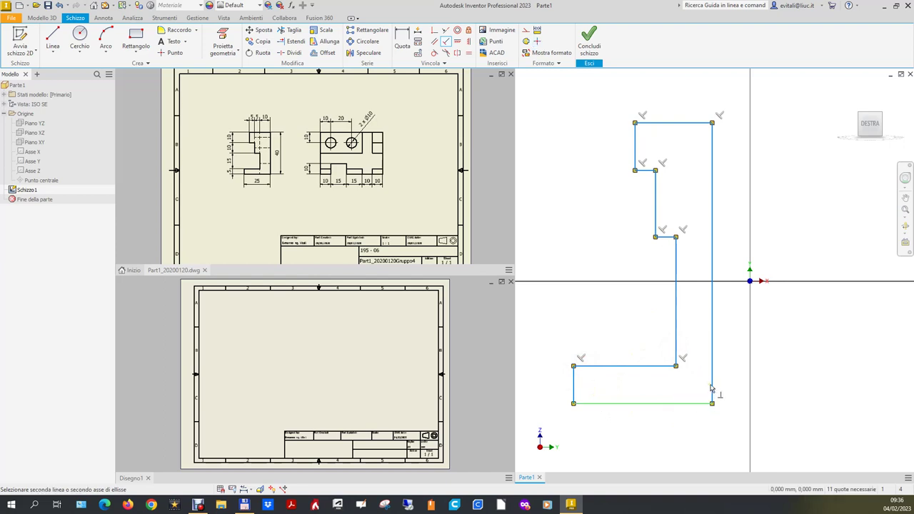
{"action": "left_click", "coordinate": [713, 387]}
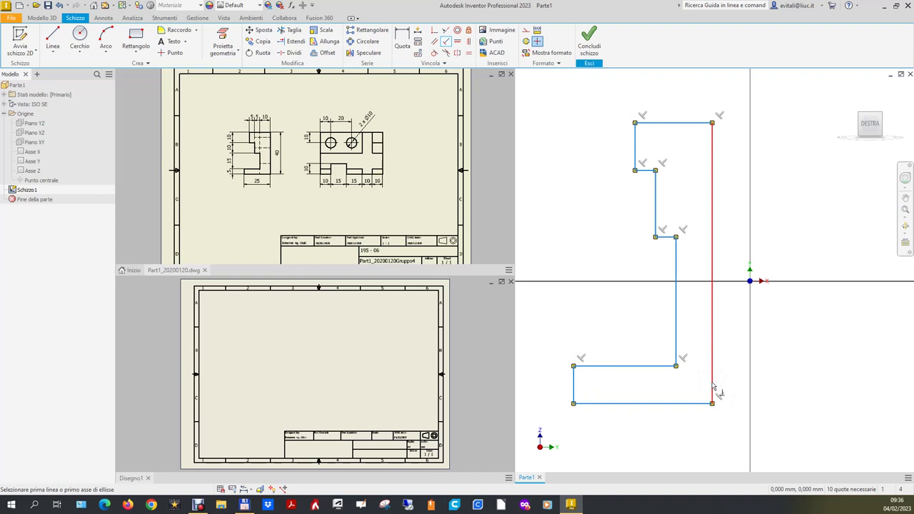
- Hide the constraint symbols and dimension the right edge to a 40 height
{"action": "right_click", "coordinate": [598, 246]}
{"action": "left_click", "coordinate": [632, 251]}
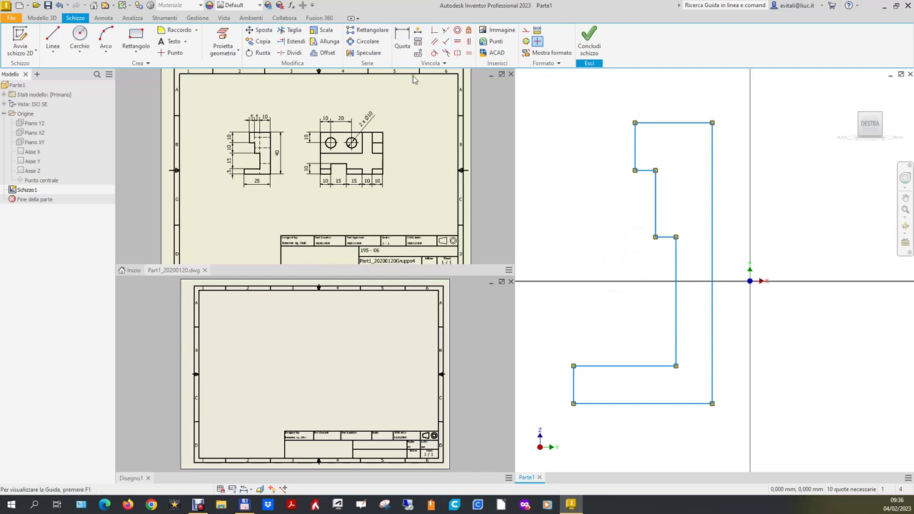
{"action": "left_click", "coordinate": [404, 40]}
{"action": "left_click", "coordinate": [713, 187]}
{"action": "left_click", "coordinate": [774, 200]}
{"action": "type", "text": "40"}
{"action": "key", "text": "Return"}
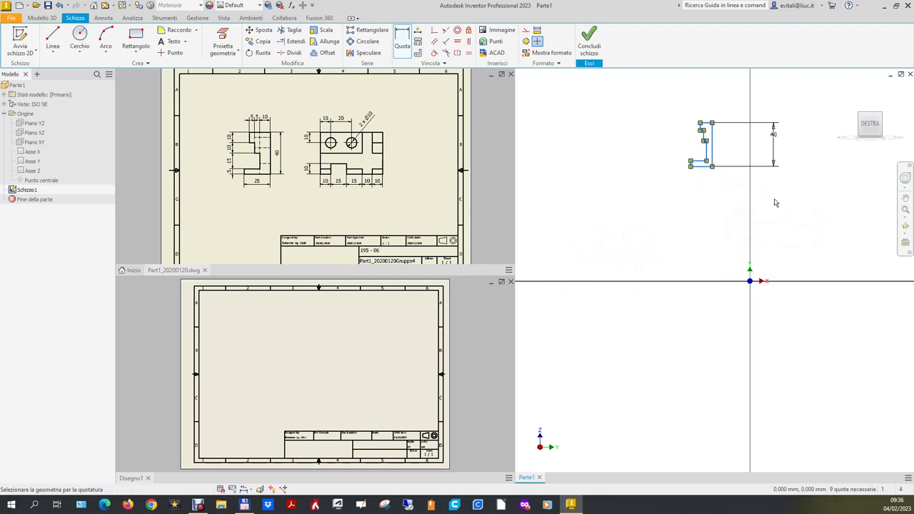
{"action": "scroll", "coordinate": [725, 150], "scroll_direction": "down", "scroll_amount": 3}
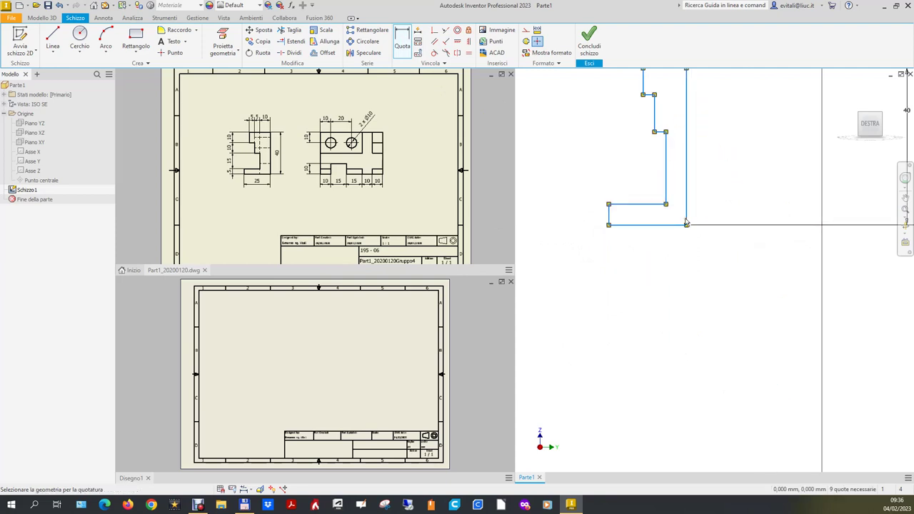
{"action": "scroll", "coordinate": [678, 311], "scroll_direction": "up", "scroll_amount": 2}
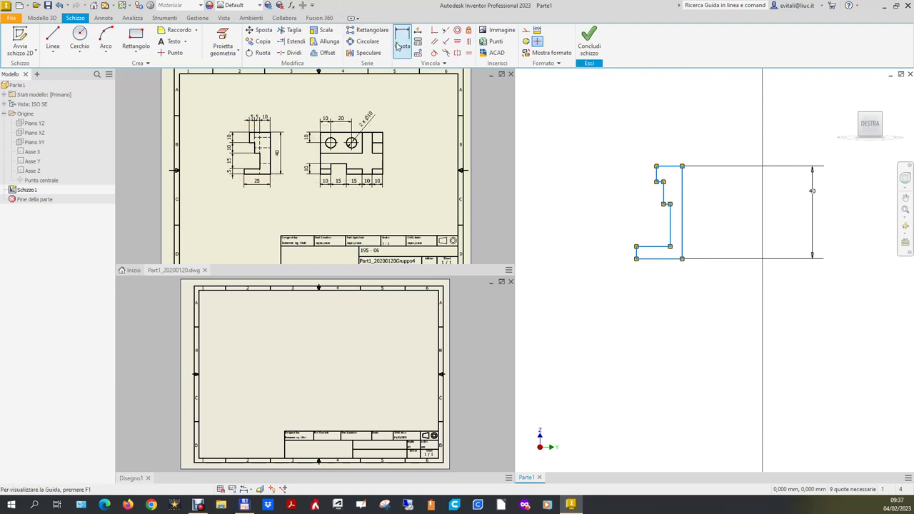
- Dimension the top edge to 20 and the bottom edge to 25
{"action": "left_click", "coordinate": [672, 167]}
{"action": "left_click", "coordinate": [669, 152]}
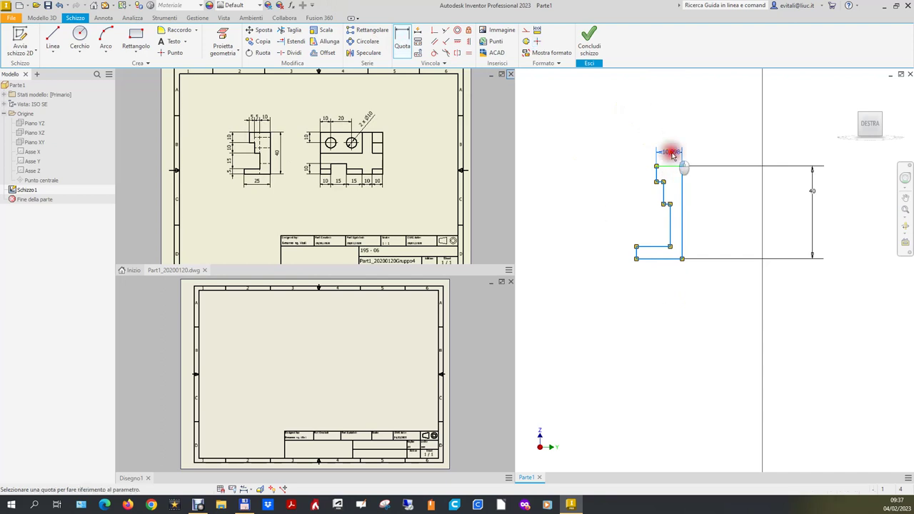
{"action": "type", "text": "20"}
{"action": "key", "text": "Return"}
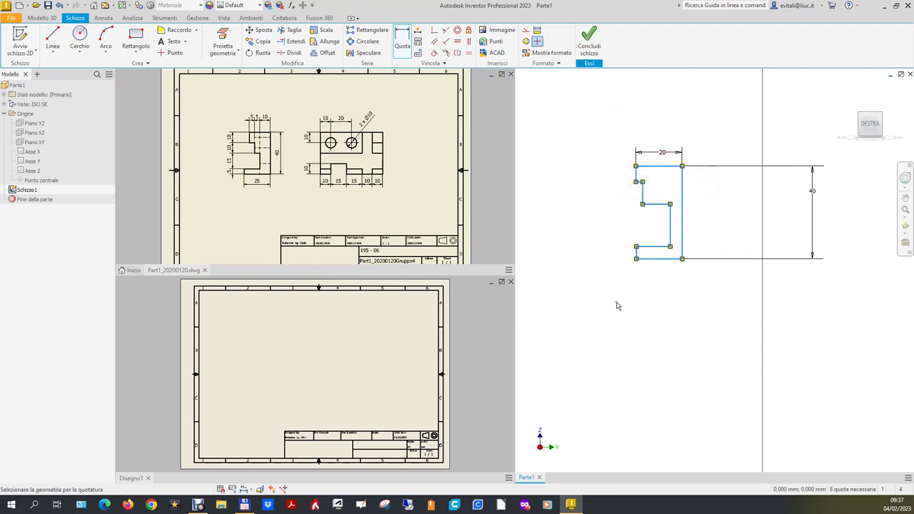
{"action": "left_click", "coordinate": [659, 258]}
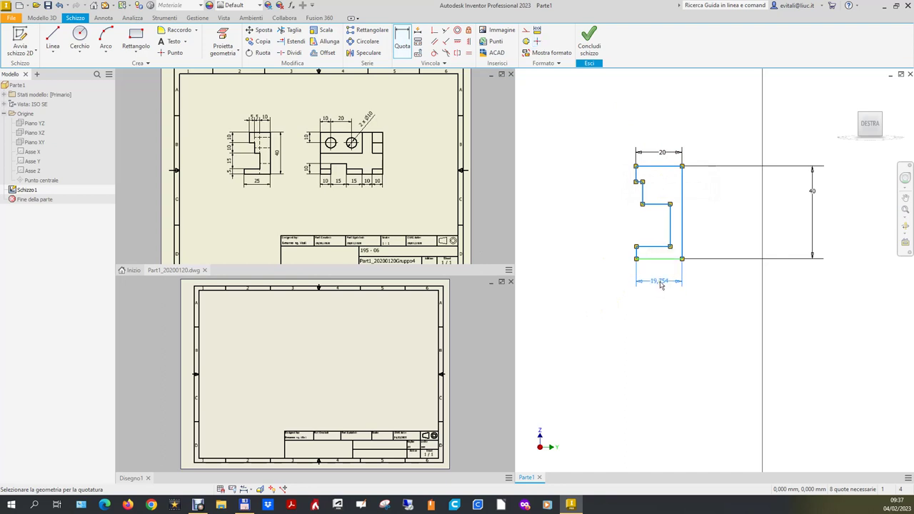
{"action": "left_click", "coordinate": [661, 284]}
{"action": "type", "text": "2"}
{"action": "key", "text": "Return"}
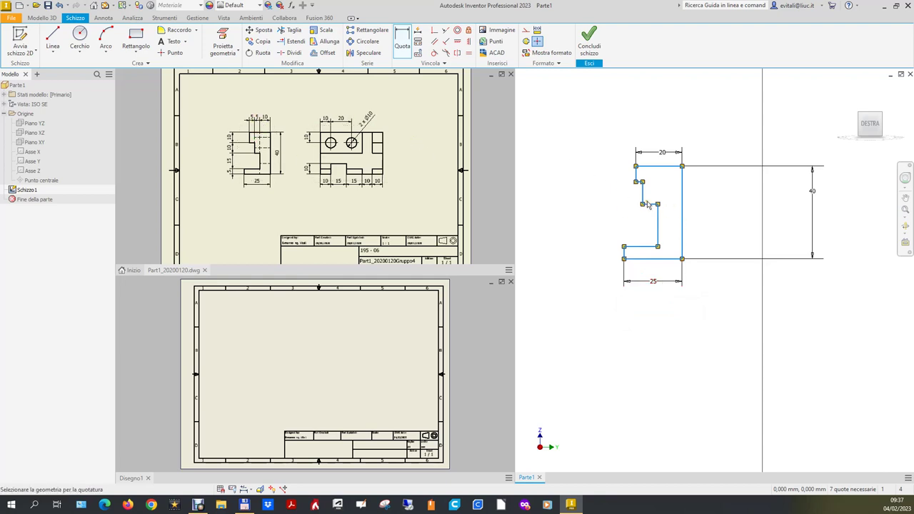
- Dimension both short horizontal step widths to 5
{"action": "scroll", "coordinate": [651, 193], "scroll_direction": "up", "scroll_amount": 3}
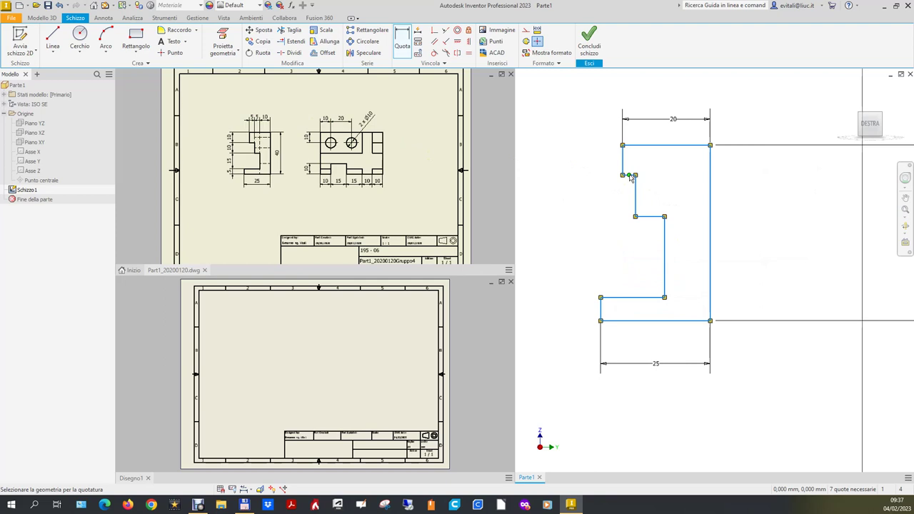
{"action": "scroll", "coordinate": [633, 177], "scroll_direction": "up", "scroll_amount": 3}
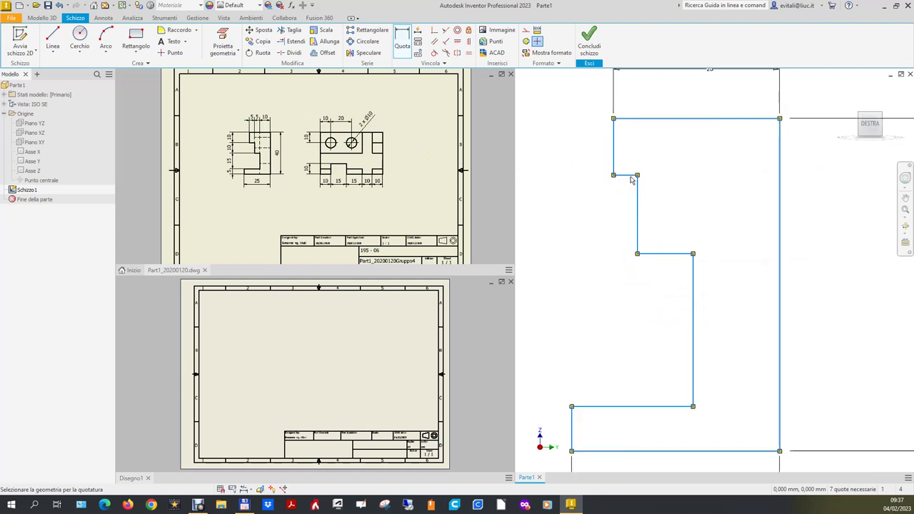
{"action": "left_click", "coordinate": [632, 175]}
{"action": "left_click", "coordinate": [590, 213]}
{"action": "type", "text": "5"}
{"action": "key", "text": "Return"}
{"action": "left_click", "coordinate": [670, 256]}
{"action": "left_click", "coordinate": [636, 279]}
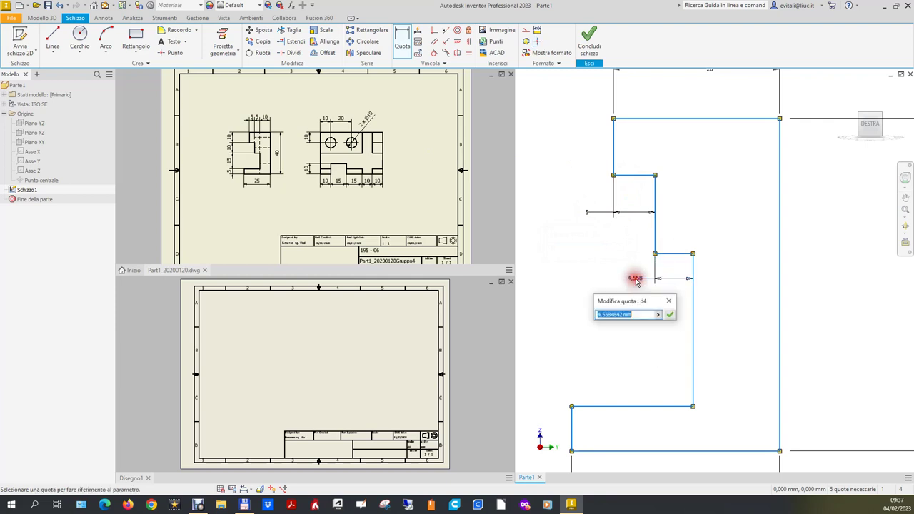
{"action": "type", "text": "5"}
{"action": "key", "text": "Return"}
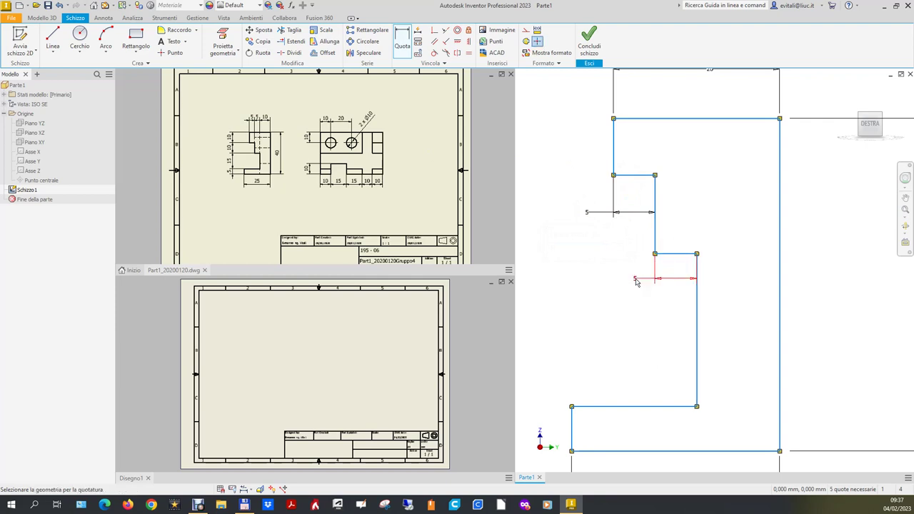
- Dimension the upper left edge and the next vertical step to 10 each
{"action": "scroll", "coordinate": [635, 261], "scroll_direction": "down", "scroll_amount": 2}
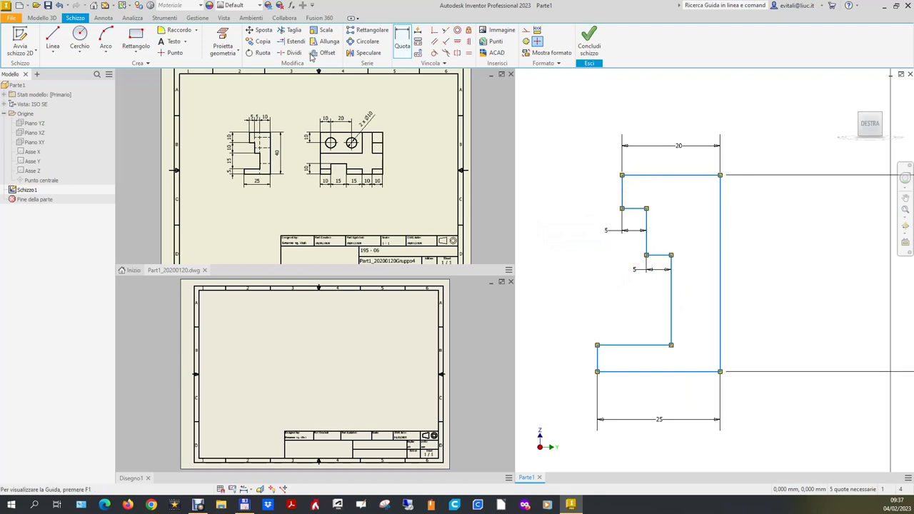
{"action": "left_click", "coordinate": [623, 192]}
{"action": "left_click", "coordinate": [594, 192]}
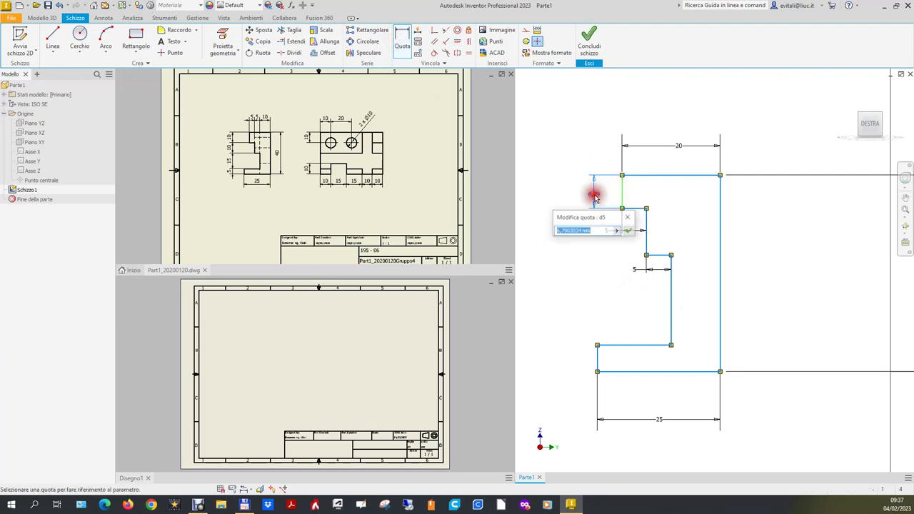
{"action": "type", "text": "10"}
{"action": "key", "text": "Return"}
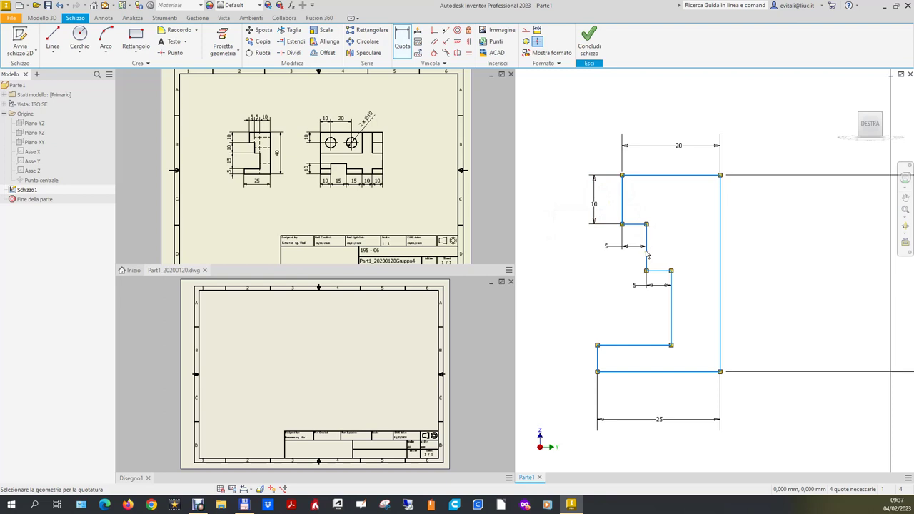
{"action": "left_click", "coordinate": [647, 250]}
{"action": "left_click", "coordinate": [598, 257]}
{"action": "type", "text": "10"}
{"action": "key", "text": "Return"}
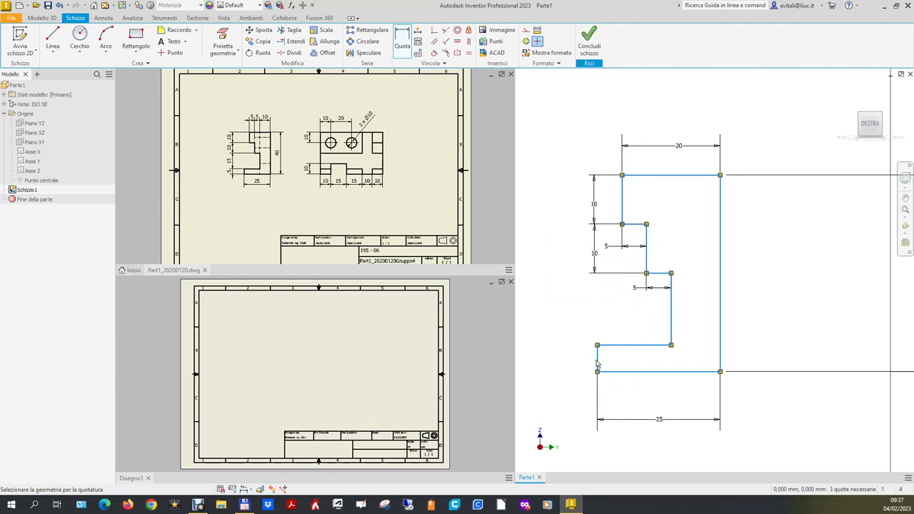
- Dimension the foot height to 5 and end dimensioning
{"action": "left_click", "coordinate": [598, 366]}
{"action": "left_click", "coordinate": [558, 357]}
{"action": "type", "text": "5"}
{"action": "key", "text": "Return"}
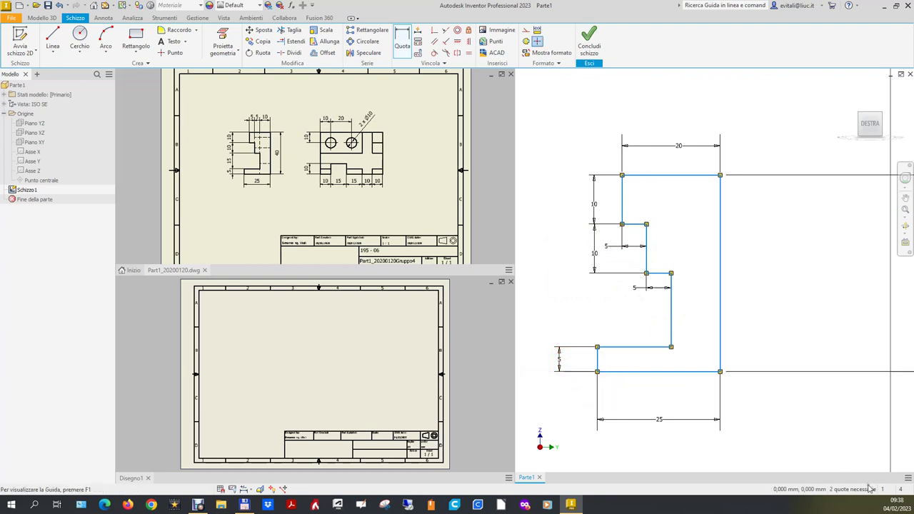
{"action": "scroll", "coordinate": [534, 142], "scroll_direction": "up", "scroll_amount": 3}
{"action": "scroll", "coordinate": [609, 217], "scroll_direction": "up", "scroll_amount": 2}
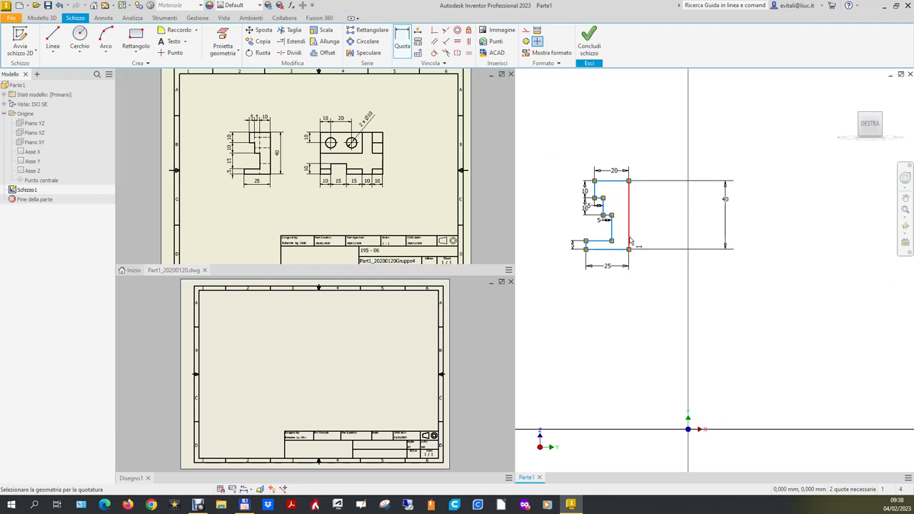
{"action": "key", "text": "Escape"}
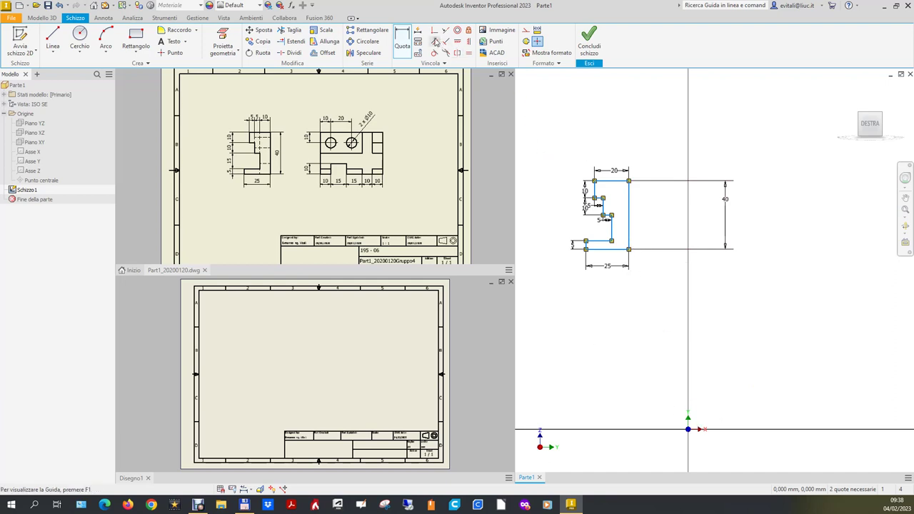
- Make the profile's lower-right corner coincident with the origin and finish the sketch
{"action": "key", "text": "d"}
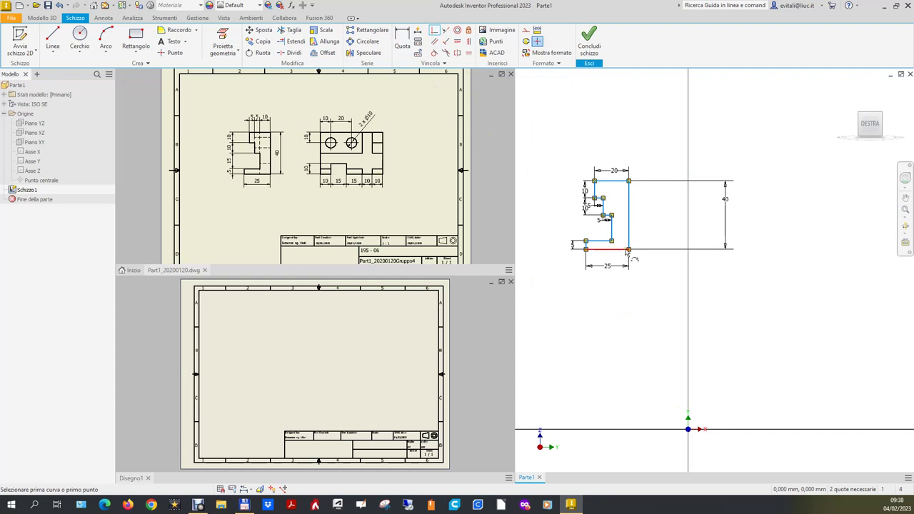
{"action": "left_click", "coordinate": [629, 250]}
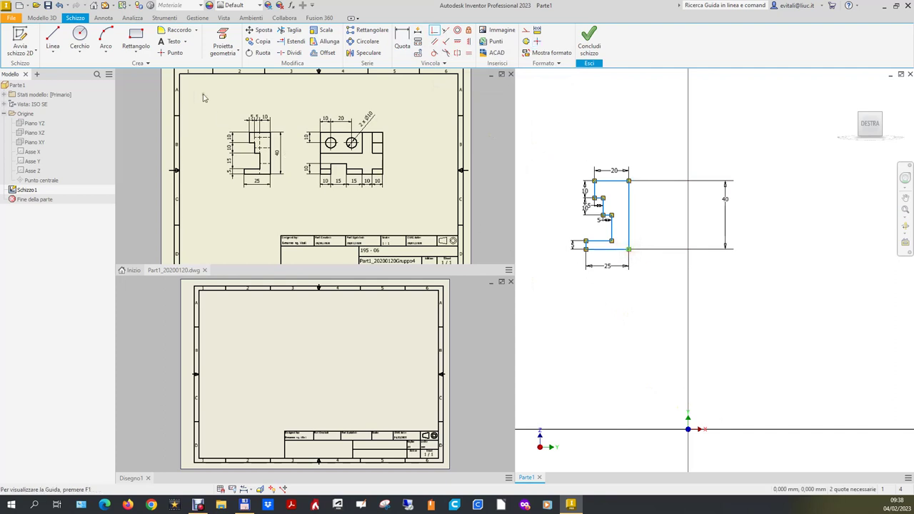
{"action": "left_click", "coordinate": [53, 182]}
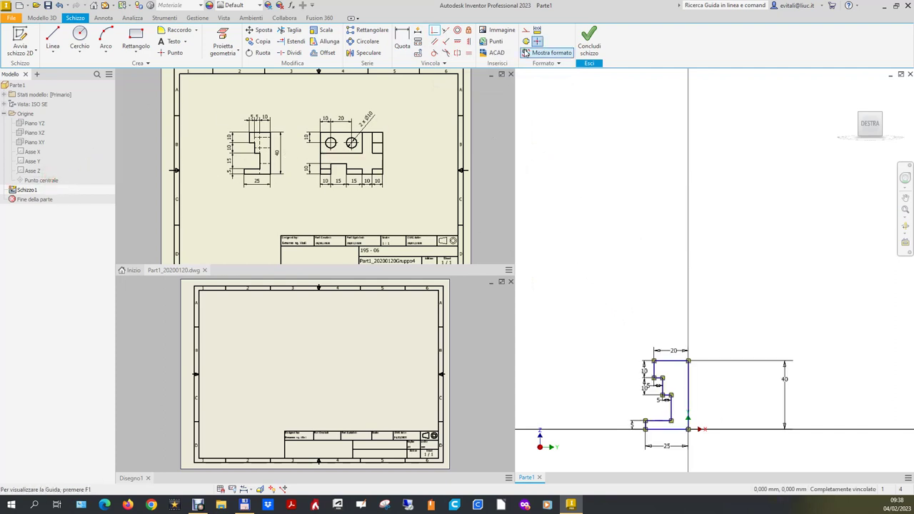
{"action": "left_click", "coordinate": [602, 45]}
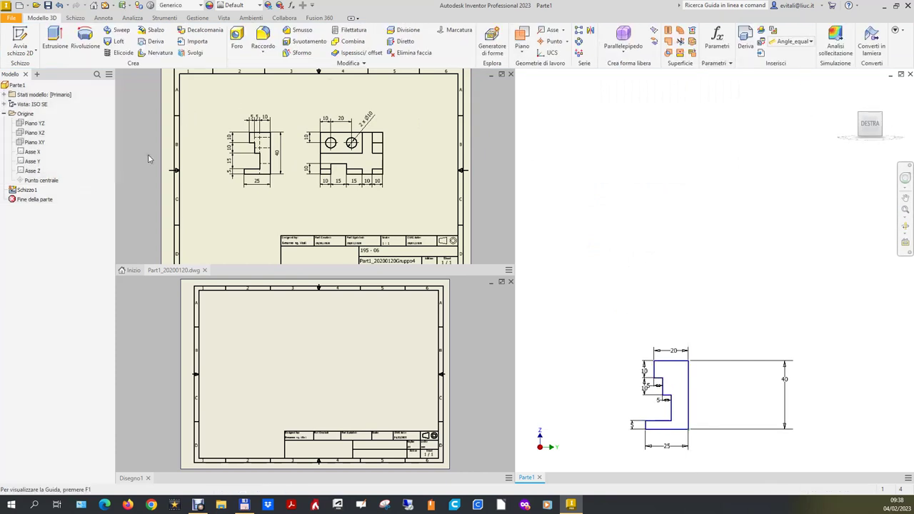
- Reopen Schizzo1, check it in an angled 3D view, and finish it again
{"action": "right_click", "coordinate": [31, 190]}
{"action": "left_click", "coordinate": [55, 234]}
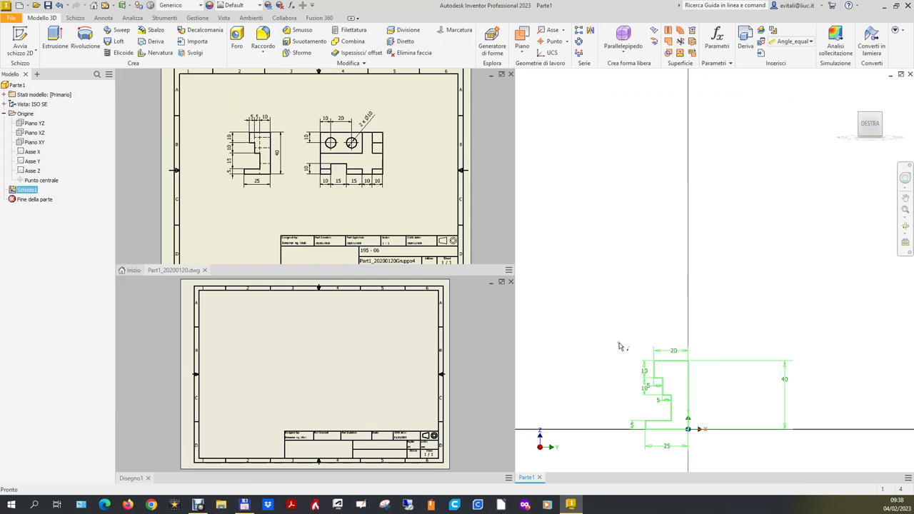
{"action": "left_click", "coordinate": [846, 89]}
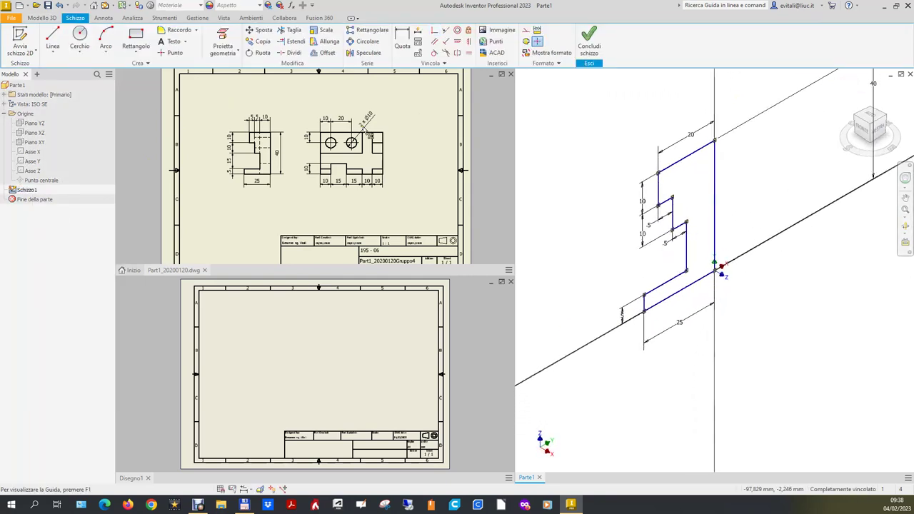
{"action": "left_click", "coordinate": [592, 39]}
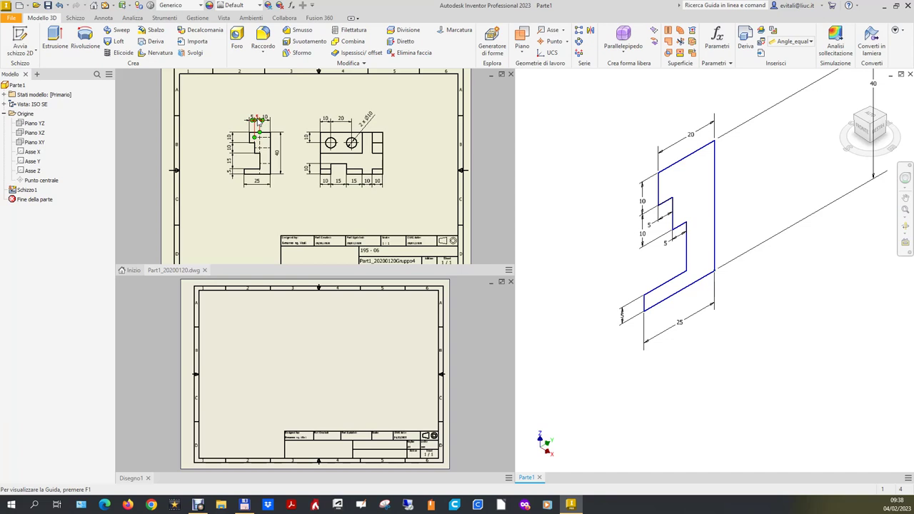
{"action": "left_click", "coordinate": [56, 35]}
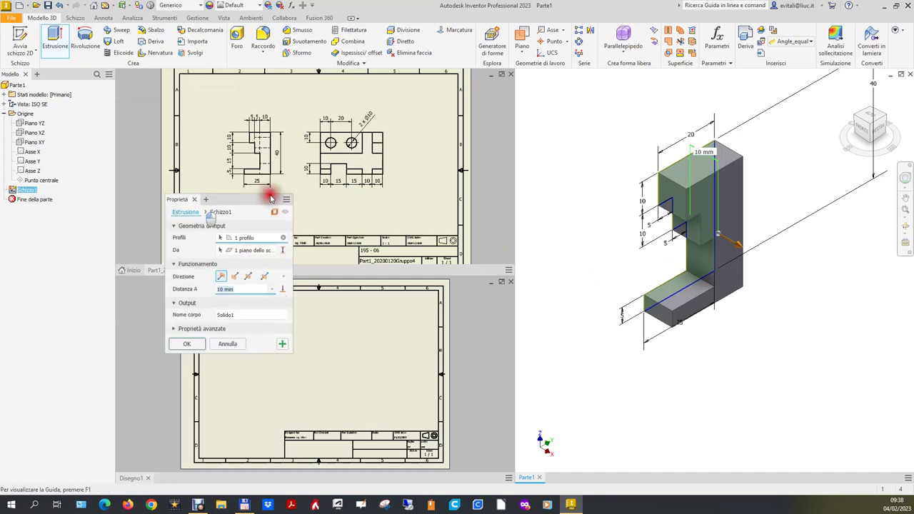
- Extrude the stepped profile to a distance of 60 mm as Estrusione1
{"action": "left_click_drag", "start_coordinate": [200, 202], "coordinate": [533, 147]}
{"action": "left_click", "coordinate": [529, 232]}
{"action": "type", "text": "60"}
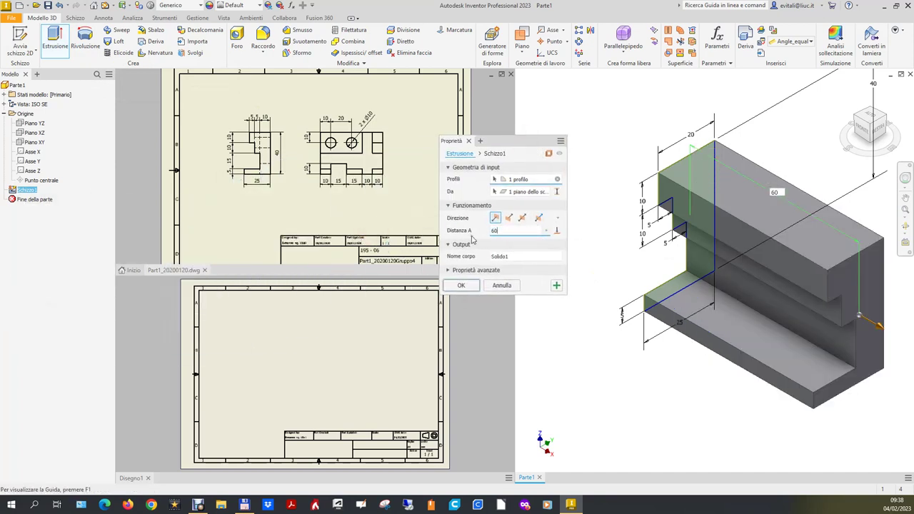
{"action": "left_click", "coordinate": [460, 285]}
{"action": "key", "text": "alt"}
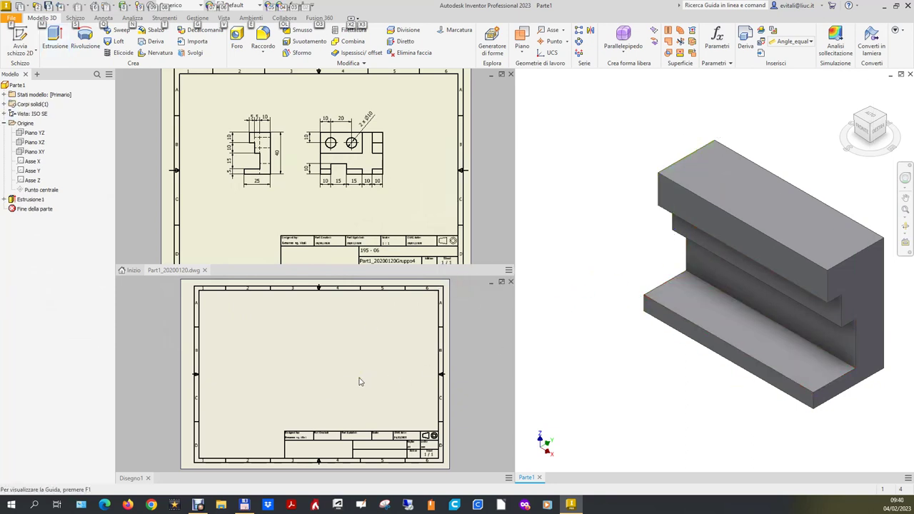
{"action": "left_click", "coordinate": [677, 395]}
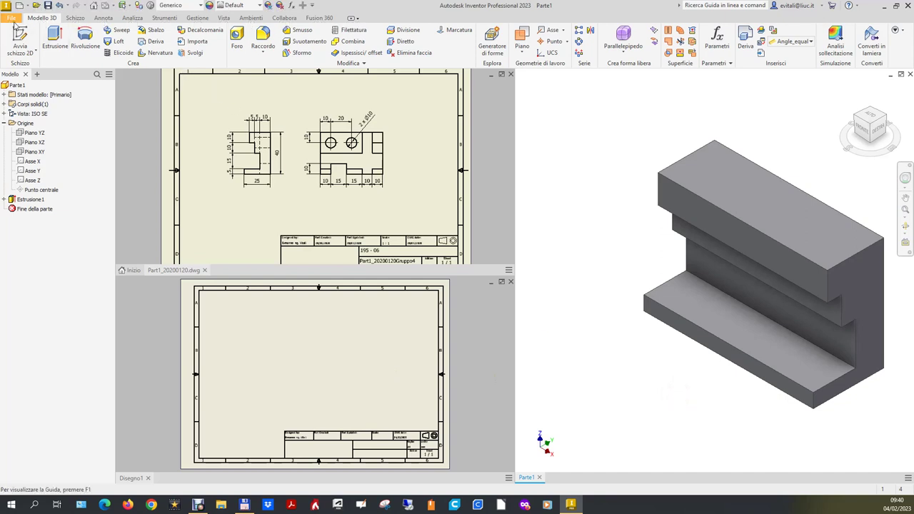
- Save the part as Part1_20200120Filmato.ipt and make the Disegno1 drawing active
{"action": "left_click", "coordinate": [12, 18]}
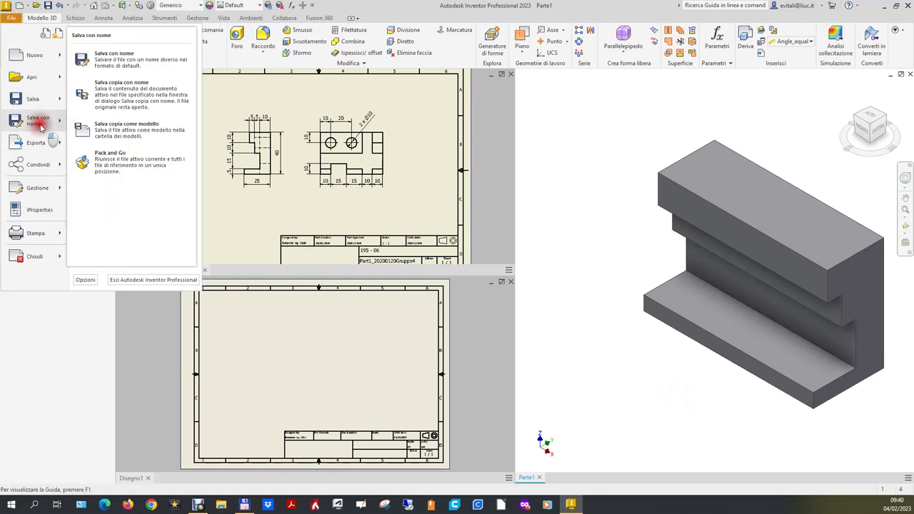
{"action": "left_click", "coordinate": [40, 127]}
{"action": "left_click", "coordinate": [527, 167]}
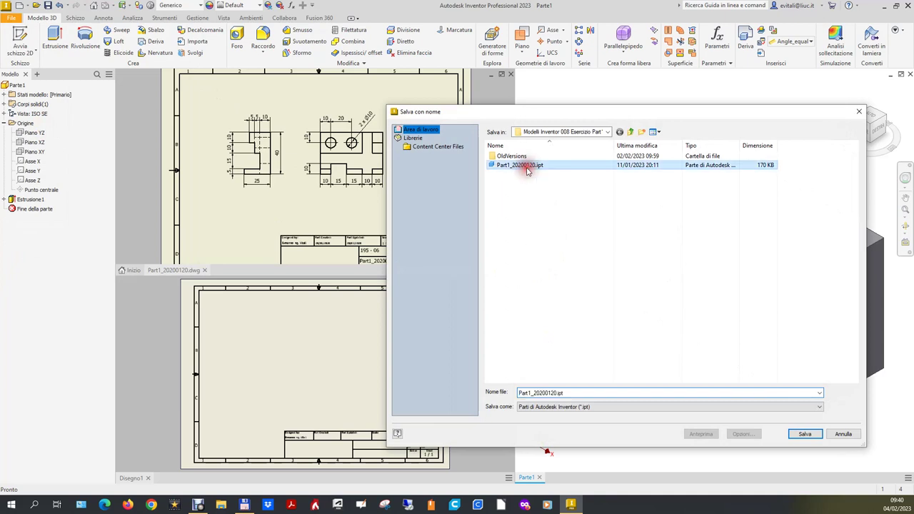
{"action": "double_click", "coordinate": [557, 392]}
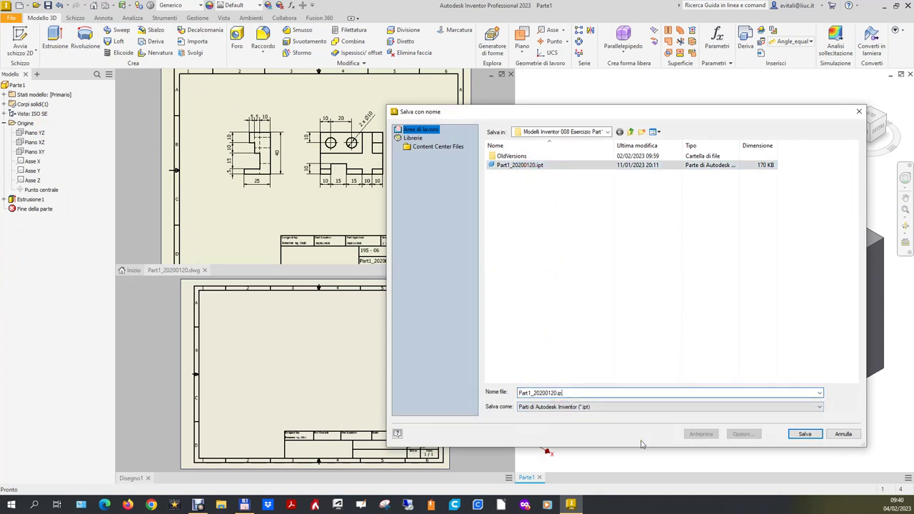
{"action": "type", "text": "Filmato"}
{"action": "key", "text": "Return"}
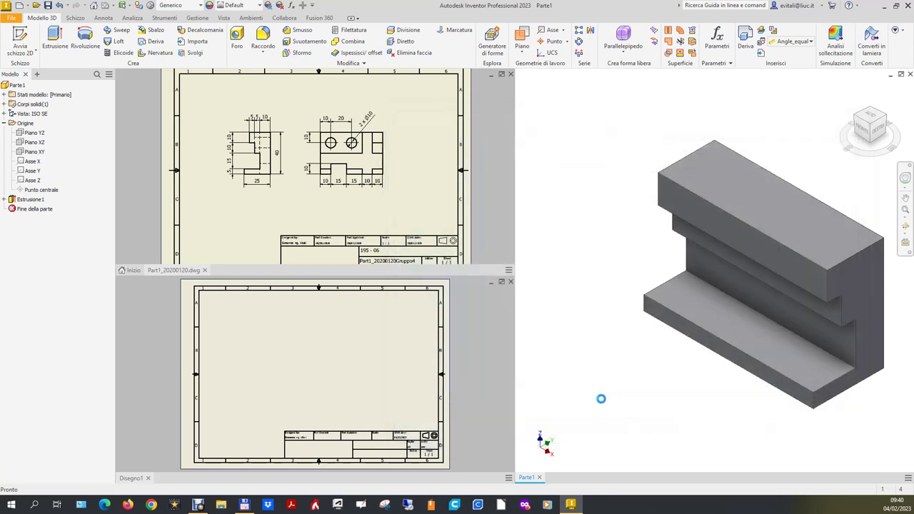
{"action": "left_click", "coordinate": [326, 378]}
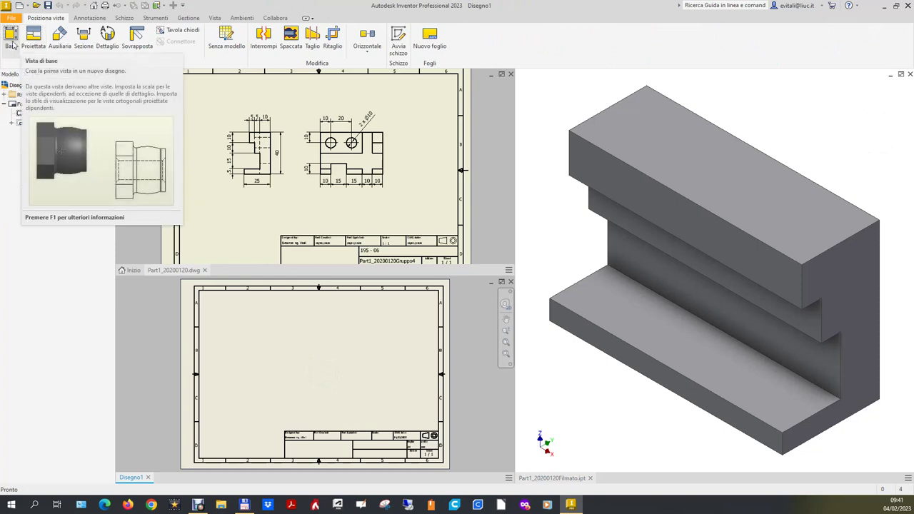
- Place a side-profile base view of Part1_20200120Filmato.ipt on the left, with a projected view to its right
{"action": "left_click", "coordinate": [11, 37]}
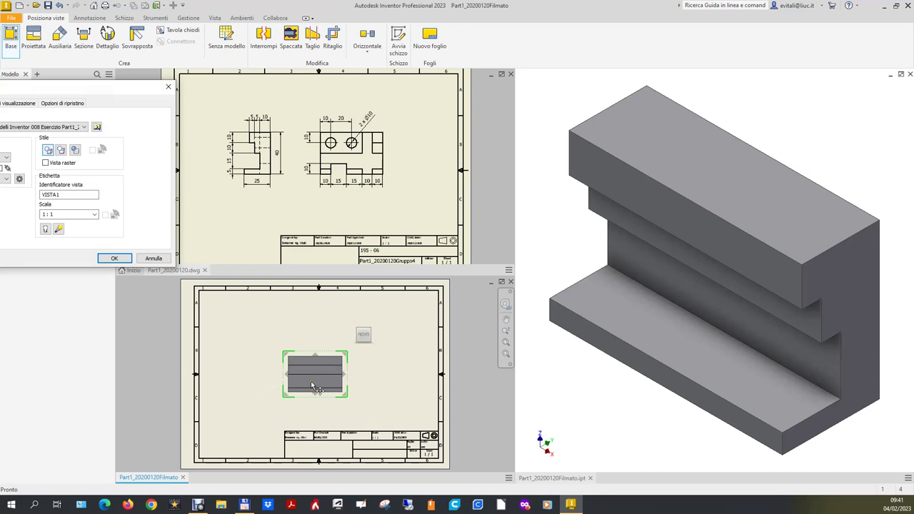
{"action": "left_click", "coordinate": [376, 336]}
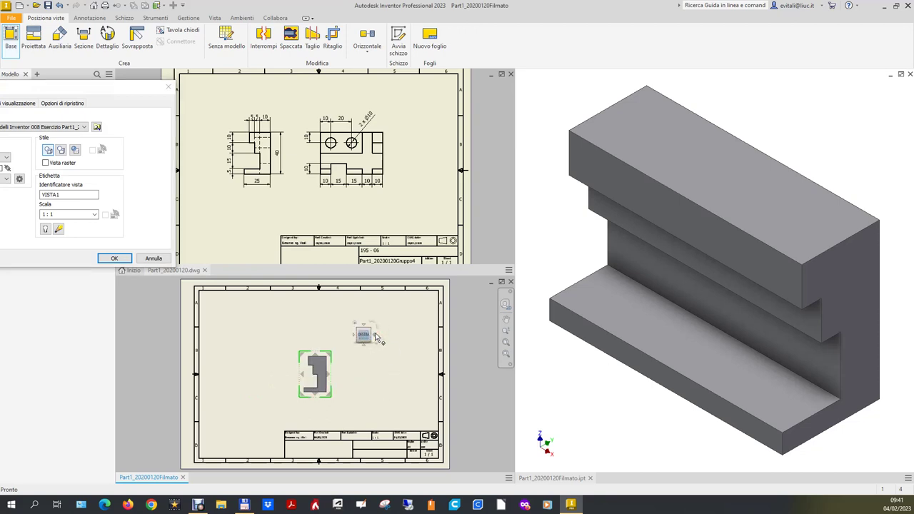
{"action": "left_click_drag", "start_coordinate": [322, 378], "coordinate": [289, 369]}
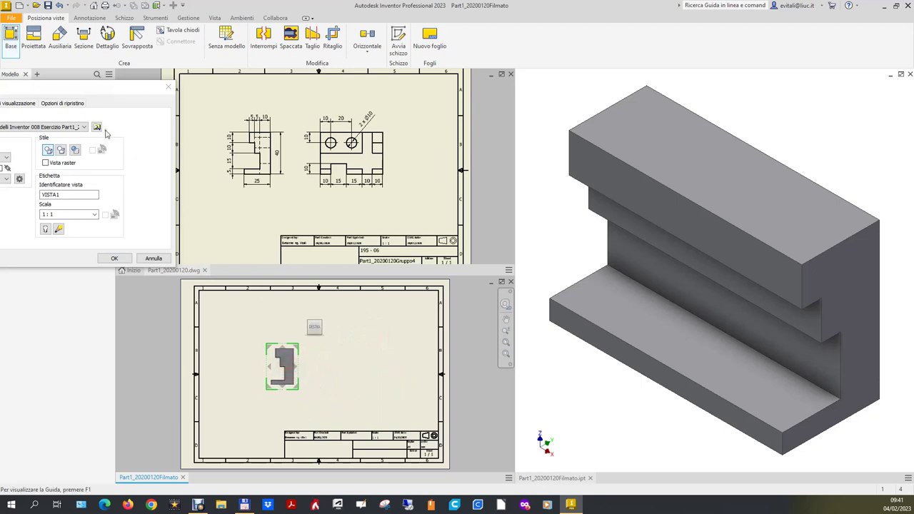
{"action": "mouse_move", "coordinate": [107, 85]}
{"action": "left_mouse_down"}
{"action": "mouse_move", "coordinate": [214, 91]}
{"action": "mouse_move", "coordinate": [255, 83]}
{"action": "left_mouse_up"}
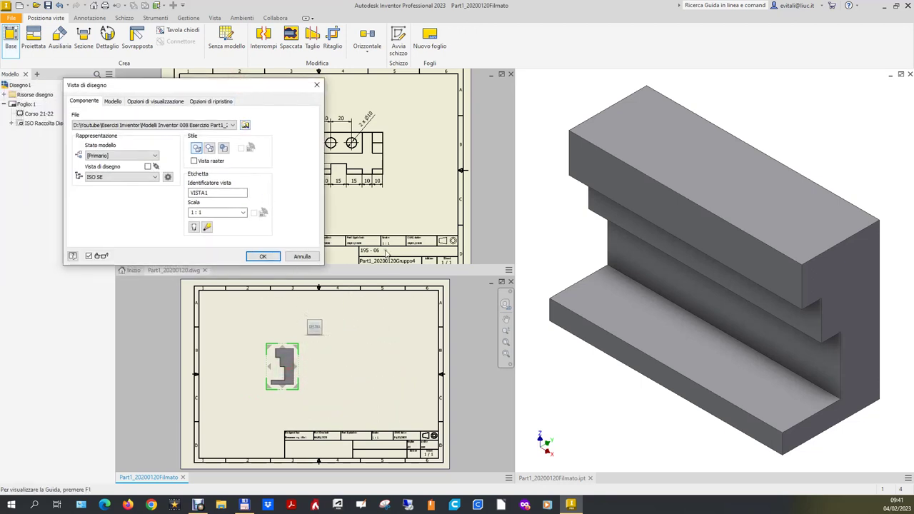
{"action": "left_click", "coordinate": [367, 372]}
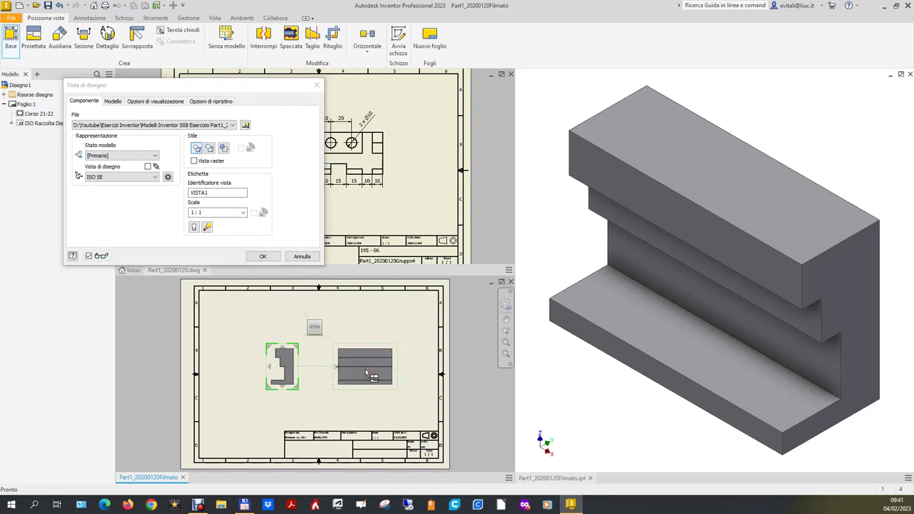
{"action": "left_click", "coordinate": [255, 258]}
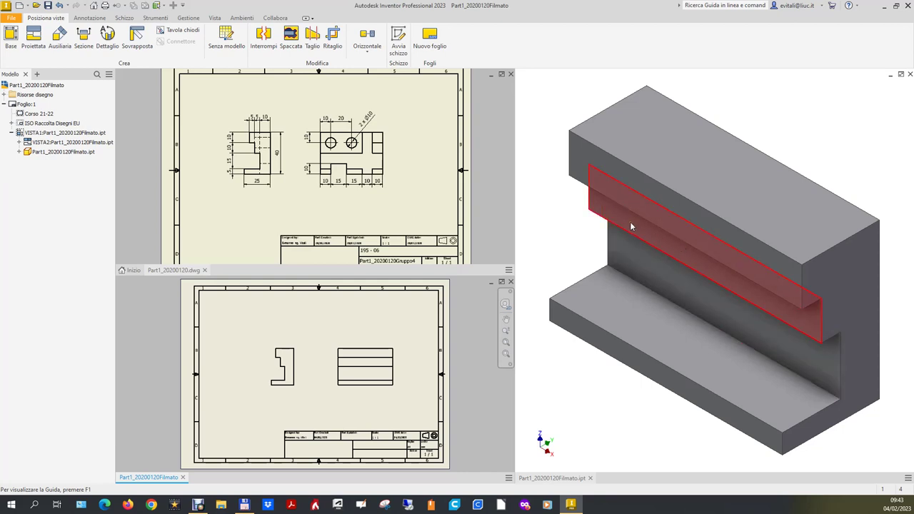
- Return to the Part1_20200120Filmato.ipt 3D part window
{"action": "left_click", "coordinate": [607, 398]}
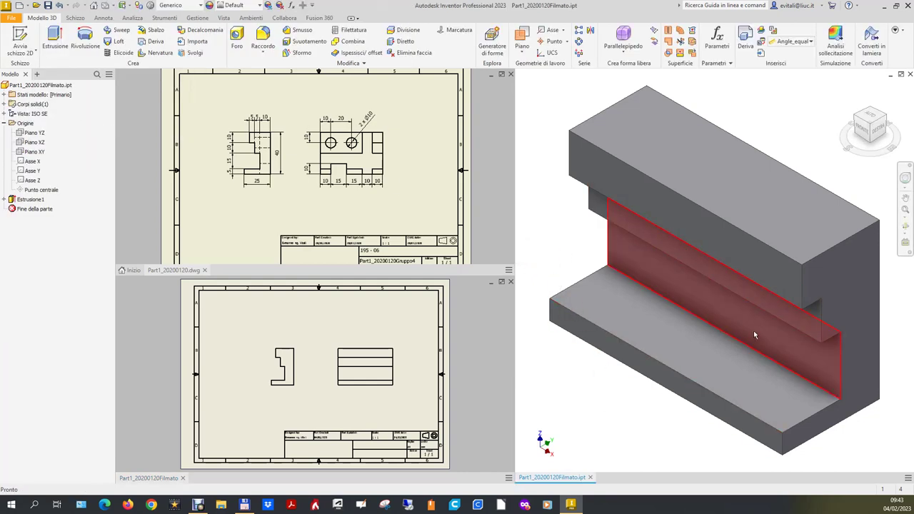
- Open a 2D sketch on the vertical back face behind the lower step
{"action": "left_click", "coordinate": [80, 19]}
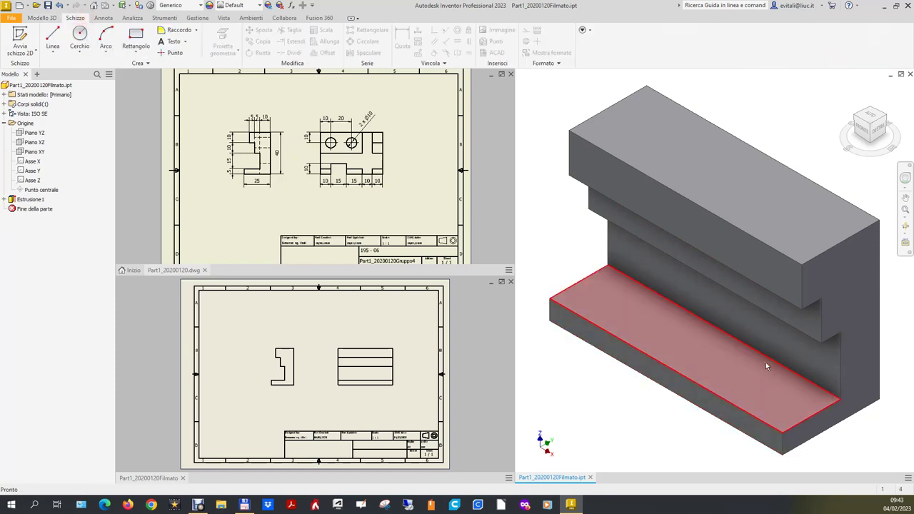
{"action": "left_click", "coordinate": [765, 334]}
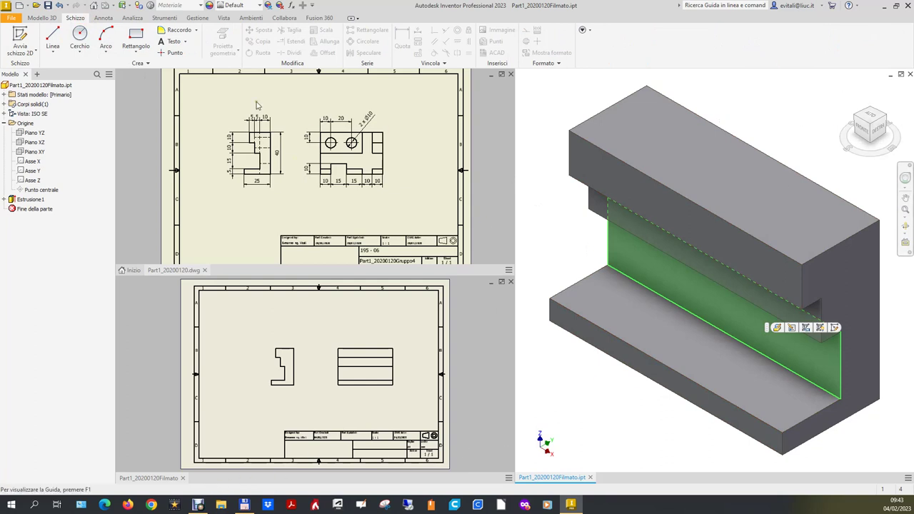
{"action": "left_click", "coordinate": [835, 327]}
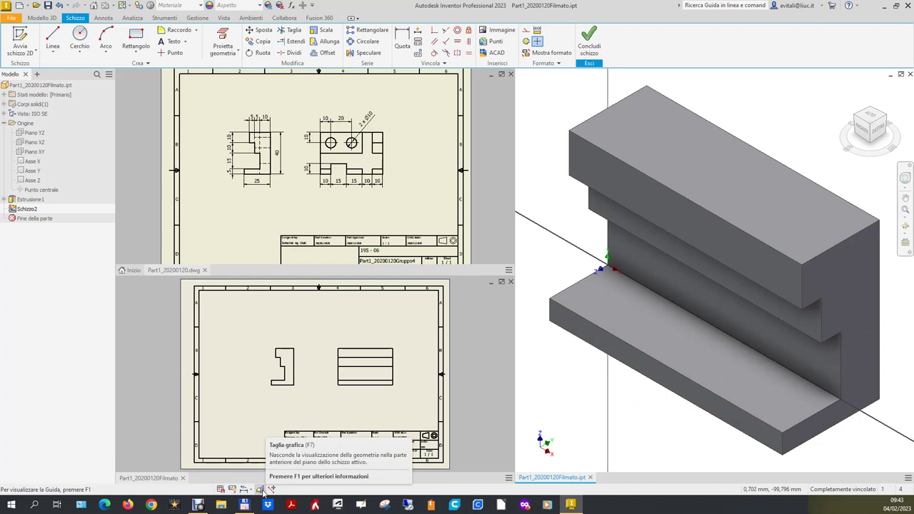
- Slice the graphics at the sketch plane and draw a tall two-point rectangle on the face
{"action": "left_click", "coordinate": [260, 489]}
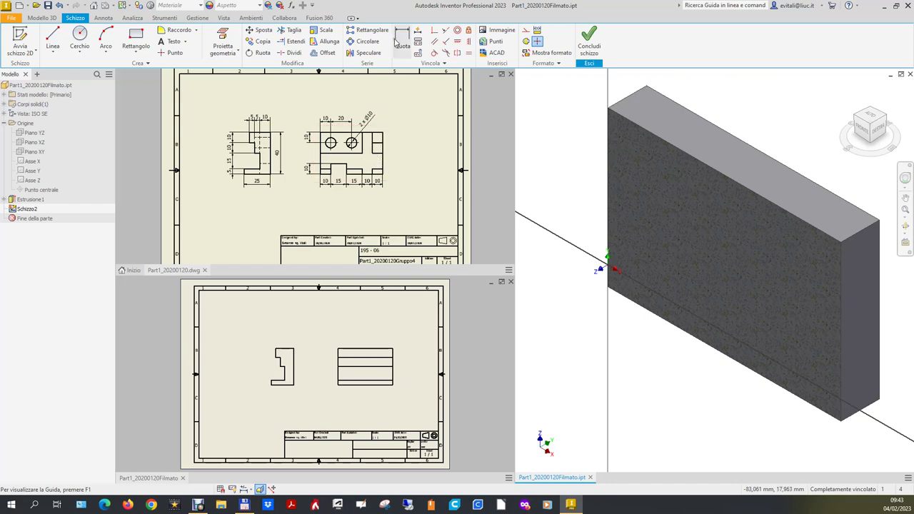
{"action": "left_click", "coordinate": [136, 38]}
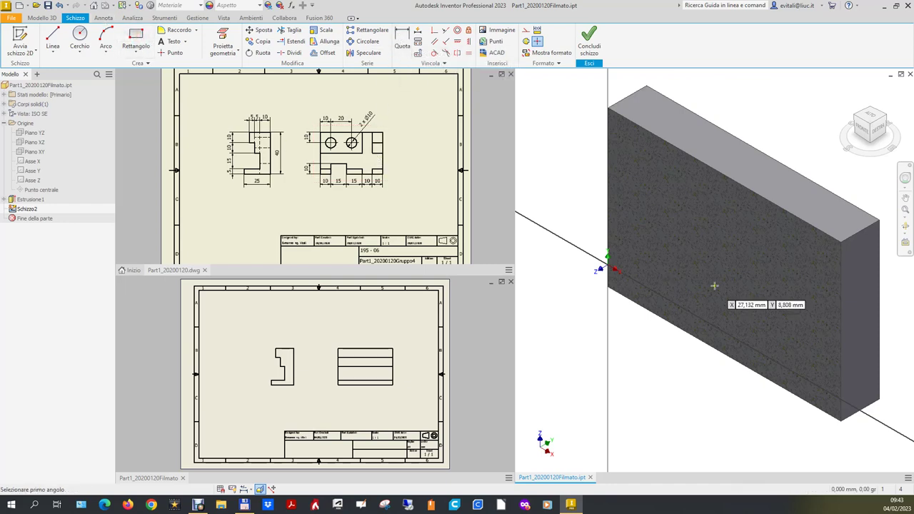
{"action": "left_click", "coordinate": [767, 207]}
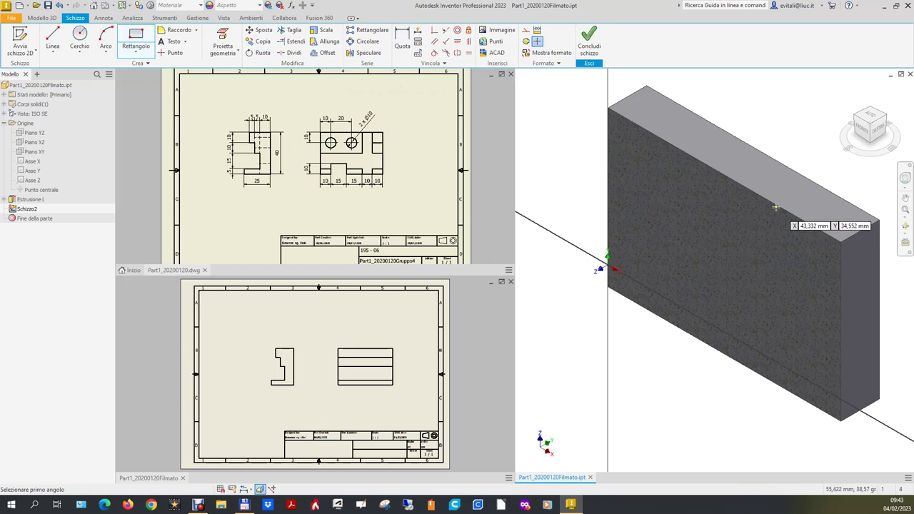
{"action": "left_click", "coordinate": [801, 300]}
{"action": "right_click", "coordinate": [749, 298]}
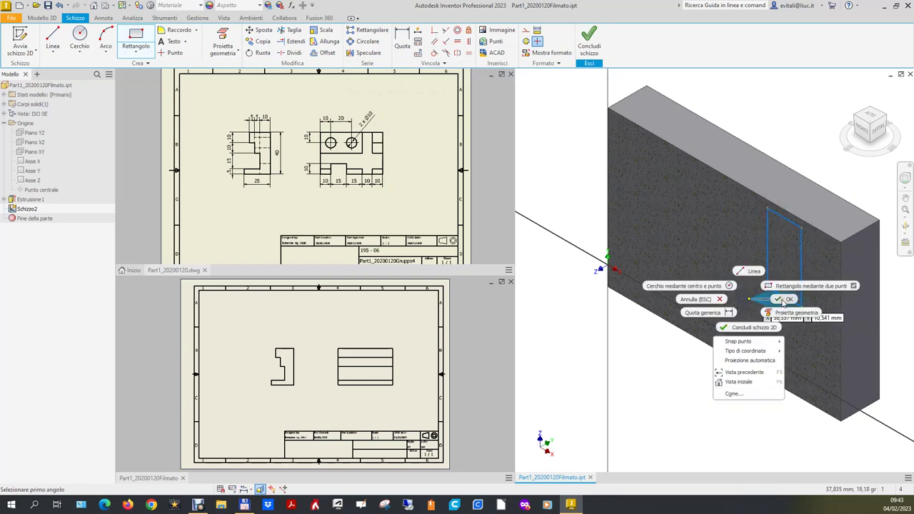
{"action": "left_click", "coordinate": [783, 301]}
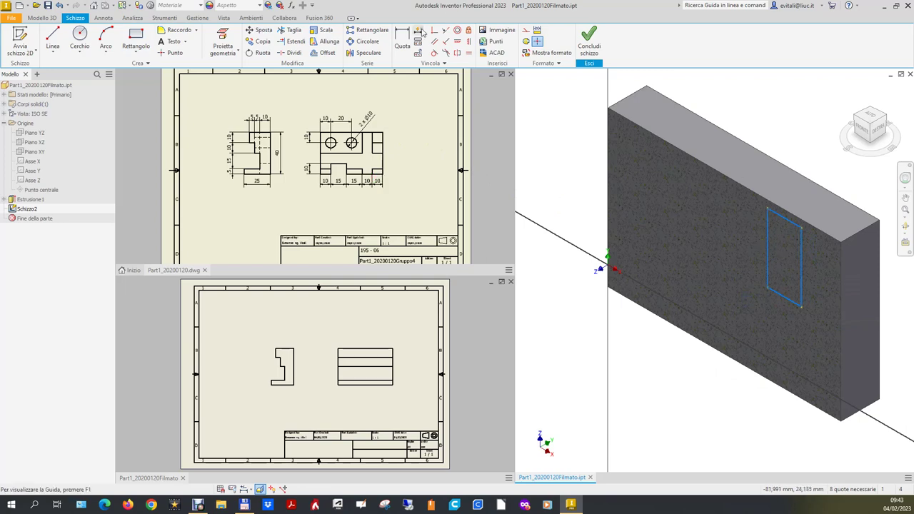
{"action": "left_click", "coordinate": [402, 37]}
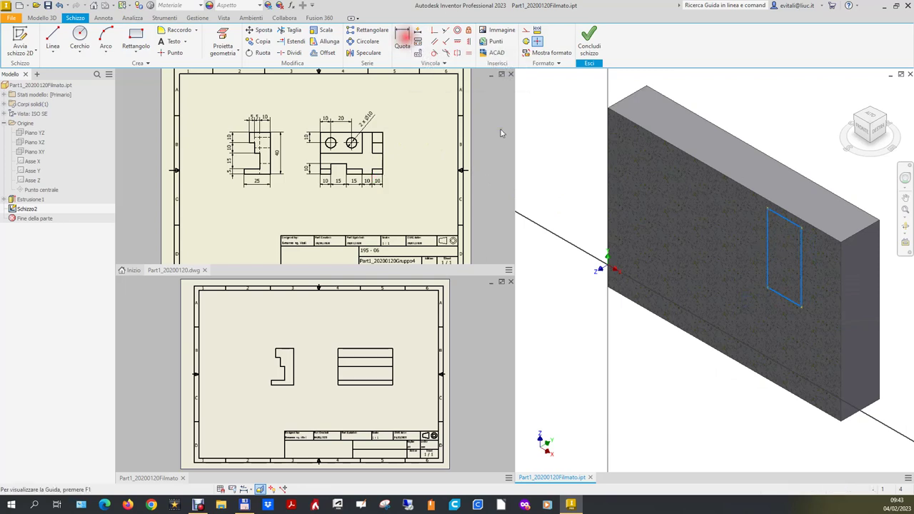
- Constrain the rectangle's top edge collinear with the block face's top edge, re-slicing the view
{"action": "left_click", "coordinate": [801, 264]}
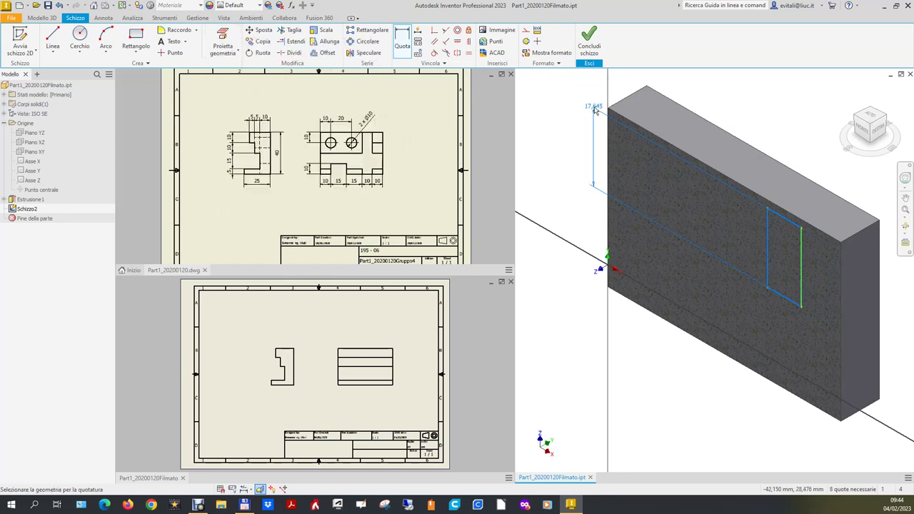
{"action": "key", "text": "Escape"}
{"action": "key", "text": "Escape"}
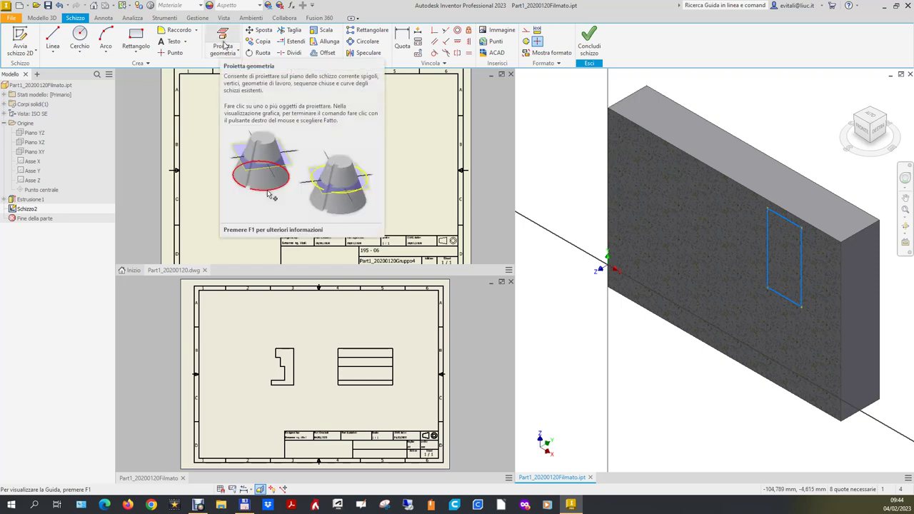
{"action": "left_click", "coordinate": [260, 488]}
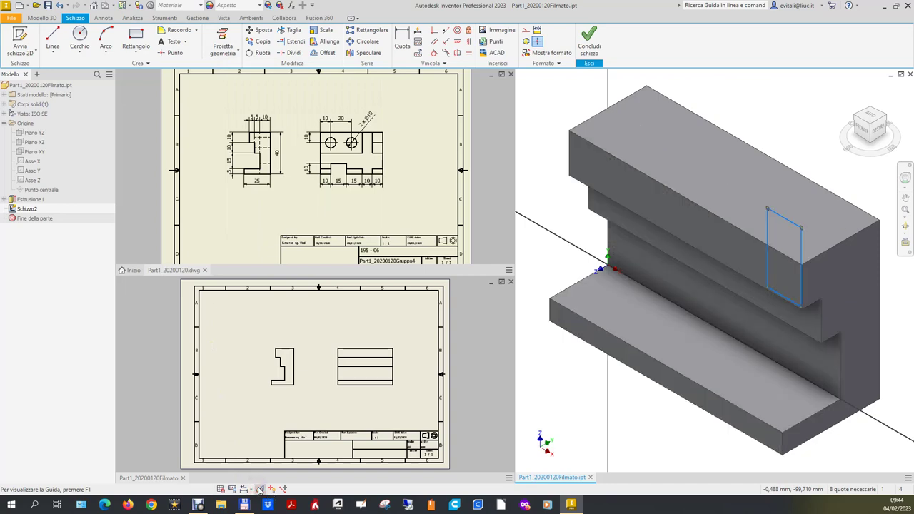
{"action": "left_click", "coordinate": [223, 43]}
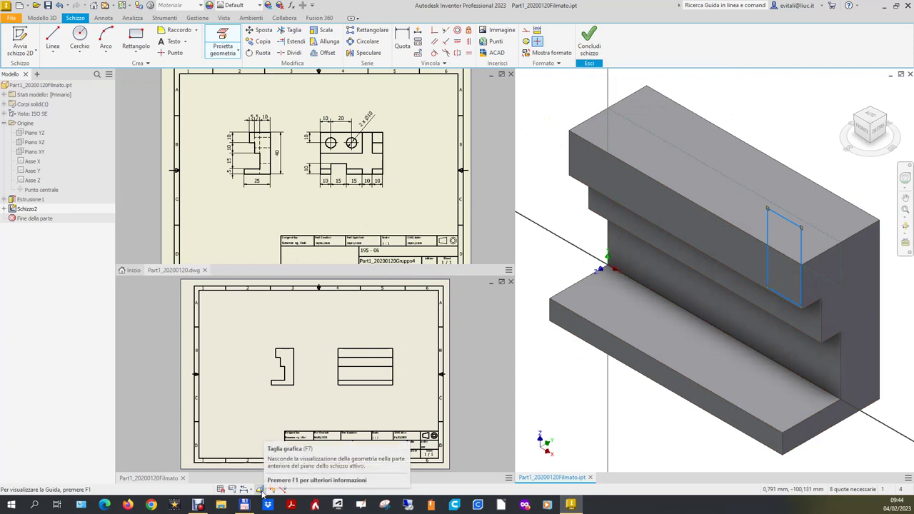
{"action": "left_click", "coordinate": [261, 490]}
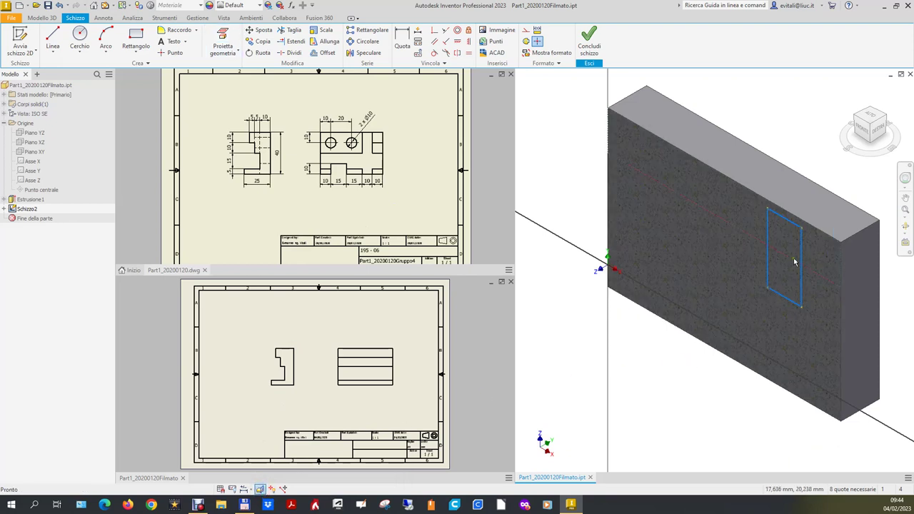
{"action": "left_click", "coordinate": [402, 39]}
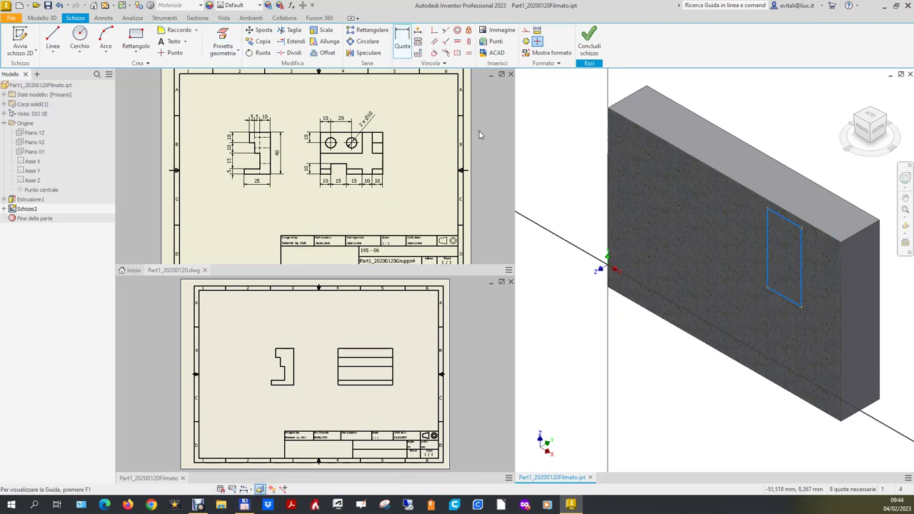
{"action": "left_click", "coordinate": [451, 34]}
{"action": "left_click", "coordinate": [789, 222]}
{"action": "left_click", "coordinate": [790, 210]}
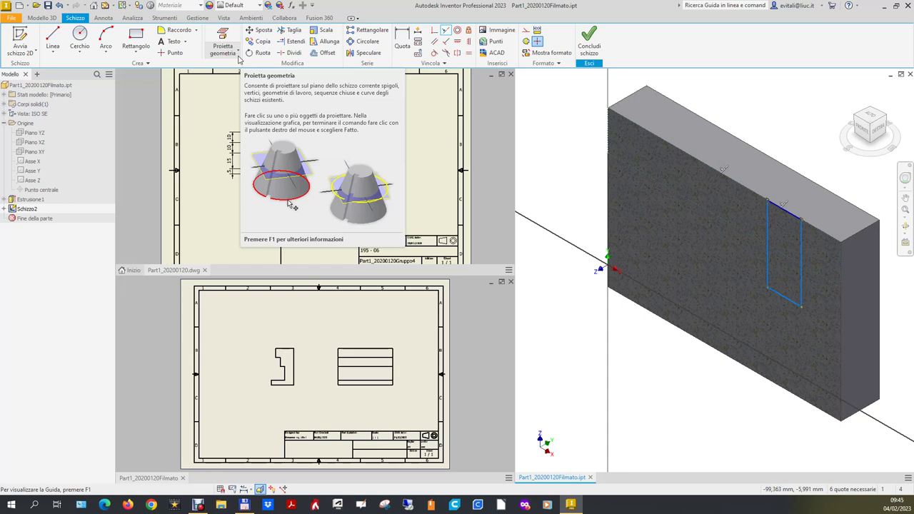
- Dimension the rectangle's right edge 10 from the block's right edge
{"action": "left_click", "coordinate": [402, 43]}
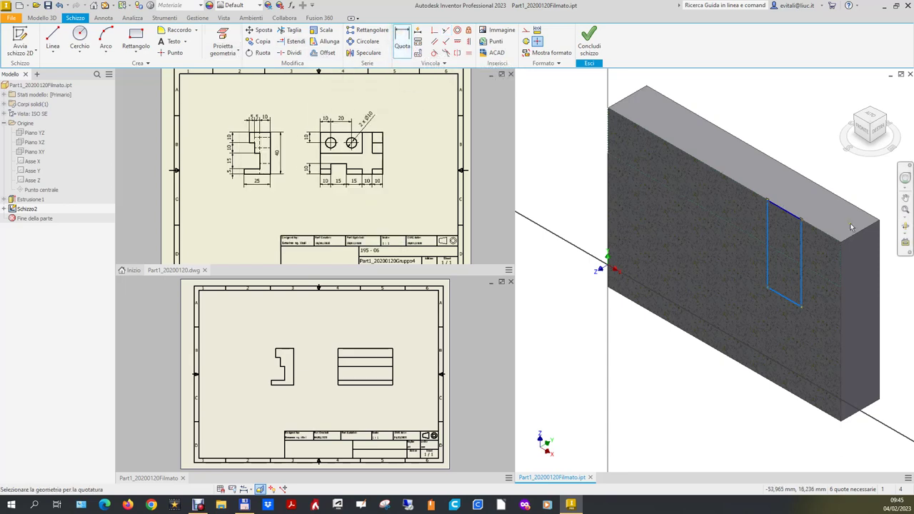
{"action": "left_click", "coordinate": [802, 260]}
{"action": "left_click", "coordinate": [838, 269]}
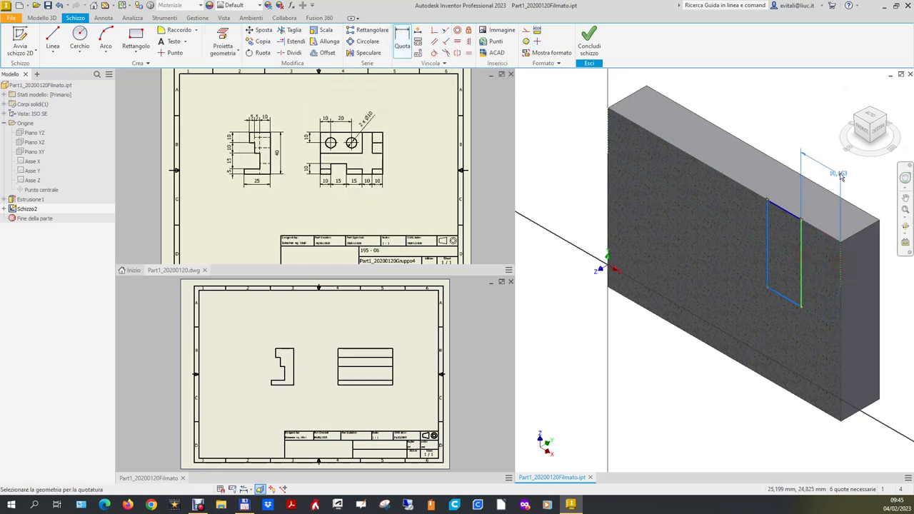
{"action": "left_click", "coordinate": [860, 171]}
{"action": "type", "text": "10"}
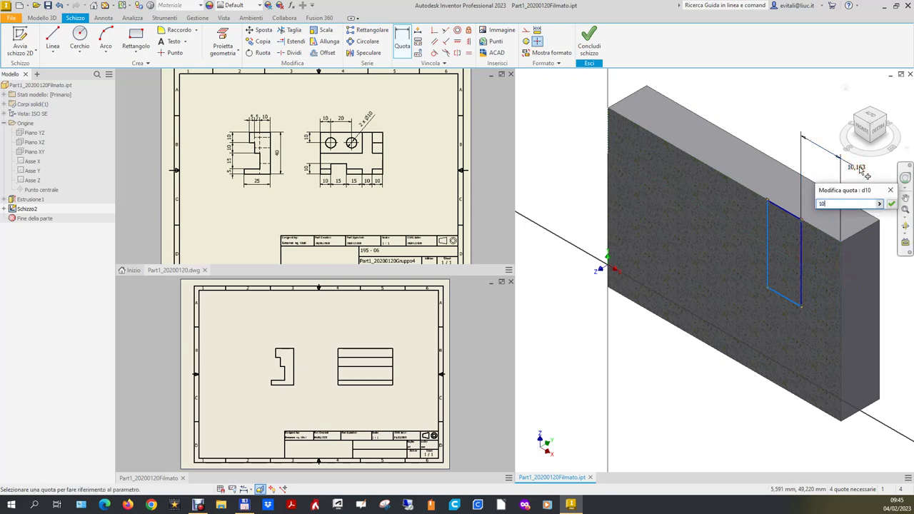
{"action": "key", "text": "Return"}
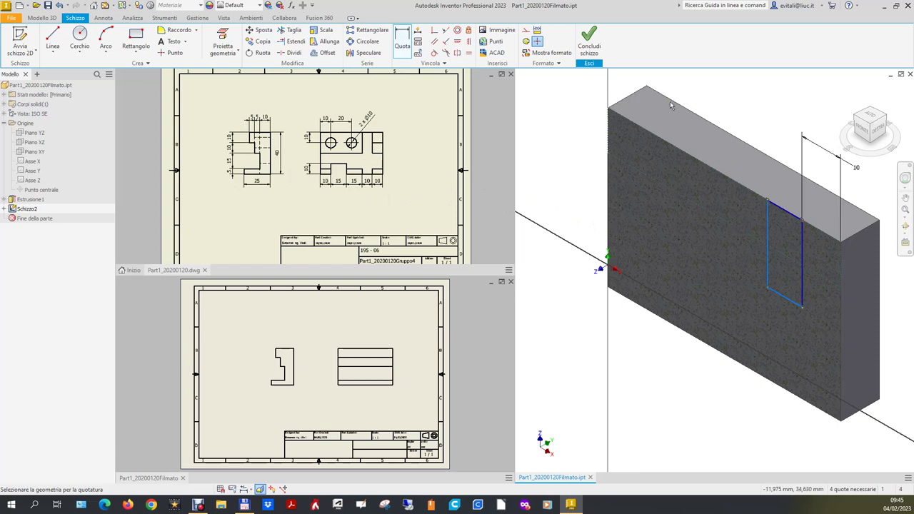
- Add a 20 dimension from the rectangle's left edge
{"action": "left_click", "coordinate": [768, 228]}
{"action": "left_click", "coordinate": [730, 204]}
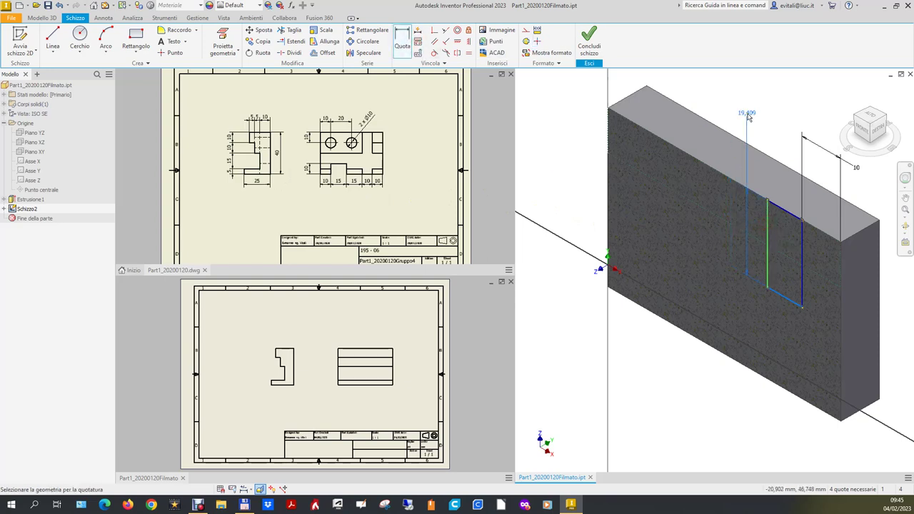
{"action": "left_click", "coordinate": [748, 114]}
{"action": "type", "text": "2"}
{"action": "key", "text": "Return"}
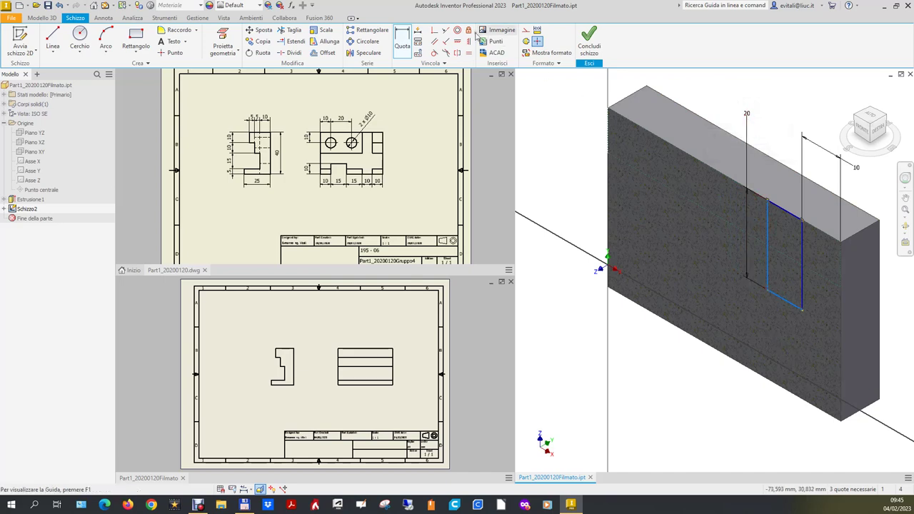
- Make the rectangle's corners perpendicular, cancelling the over-constraining one, and show degrees of freedom
{"action": "left_click", "coordinate": [446, 41]}
{"action": "left_click", "coordinate": [784, 208]}
{"action": "left_click", "coordinate": [768, 223]}
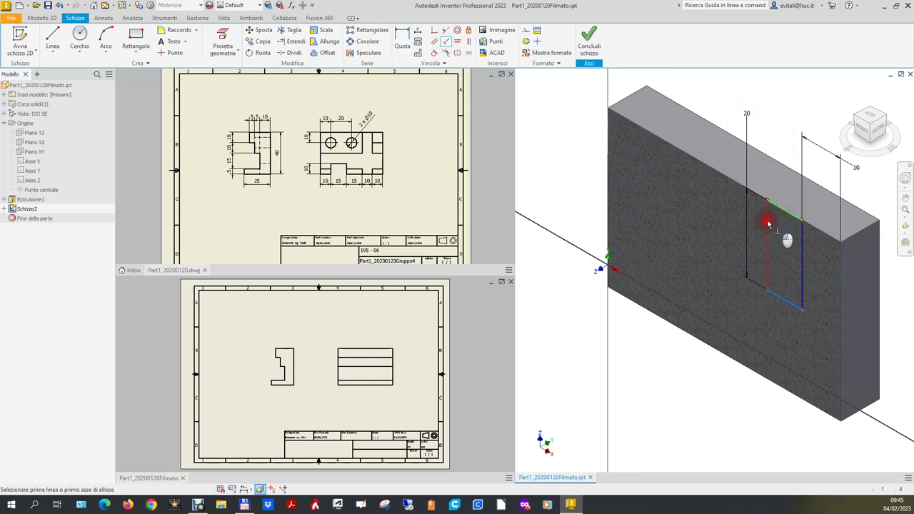
{"action": "left_click", "coordinate": [778, 299]}
{"action": "left_click", "coordinate": [770, 282]}
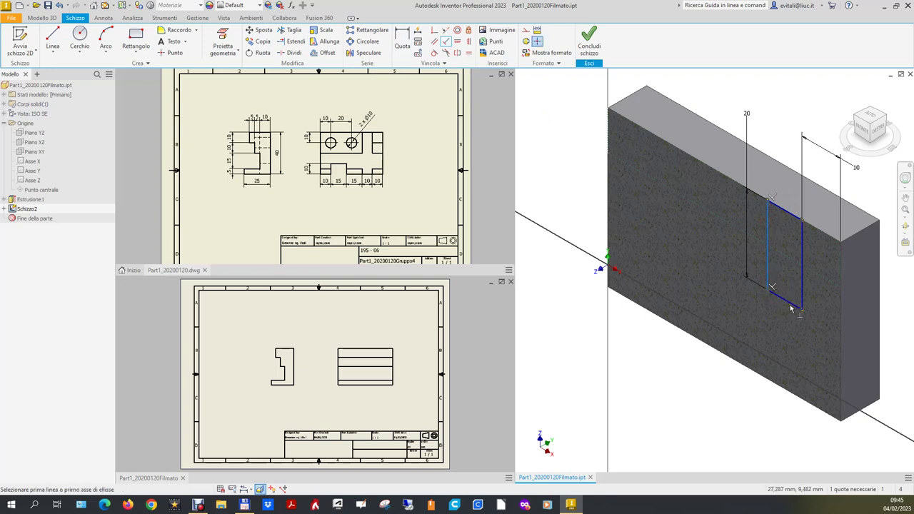
{"action": "left_click", "coordinate": [793, 304]}
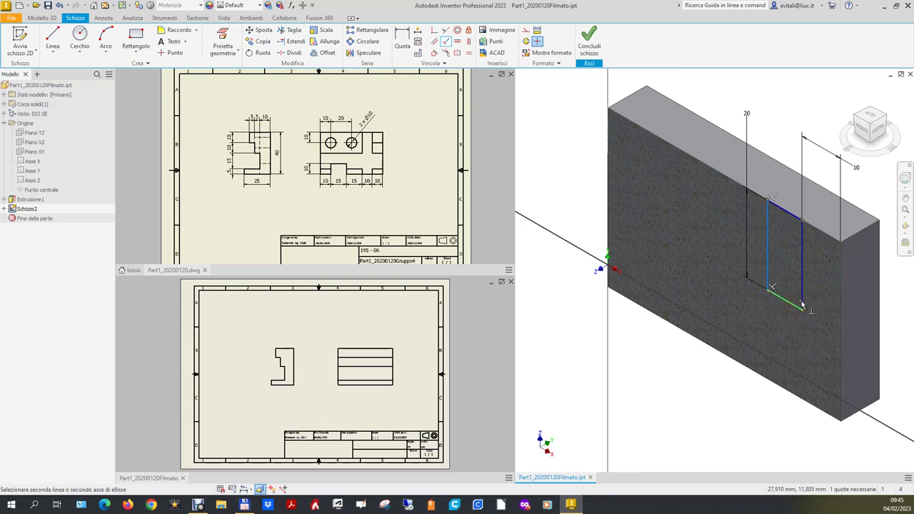
{"action": "left_click", "coordinate": [803, 303]}
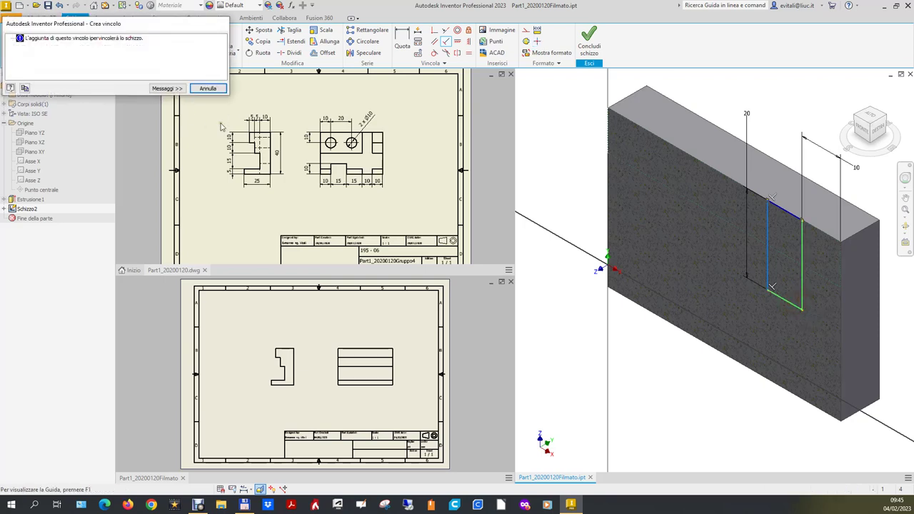
{"action": "left_click", "coordinate": [210, 88]}
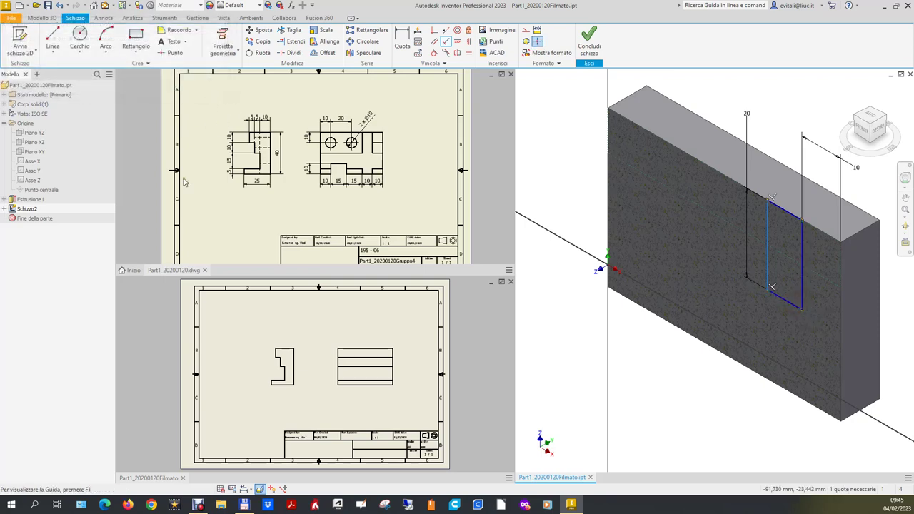
{"action": "left_click", "coordinate": [281, 490]}
- Set the rectangle's width to 10 to fully constrain the sketch
{"action": "left_click", "coordinate": [402, 42]}
{"action": "left_click", "coordinate": [790, 215]}
{"action": "left_click", "coordinate": [781, 123]}
{"action": "type", "text": "10"}
{"action": "key", "text": "Return"}
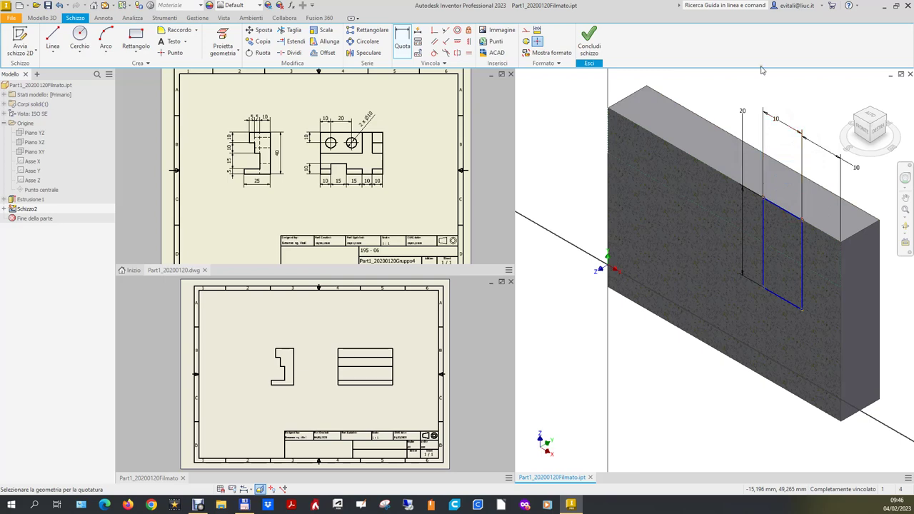
- Finish Schizzo2 and extrude its rectangle as a 15 mm cut into the block's top
{"action": "left_click", "coordinate": [594, 43]}
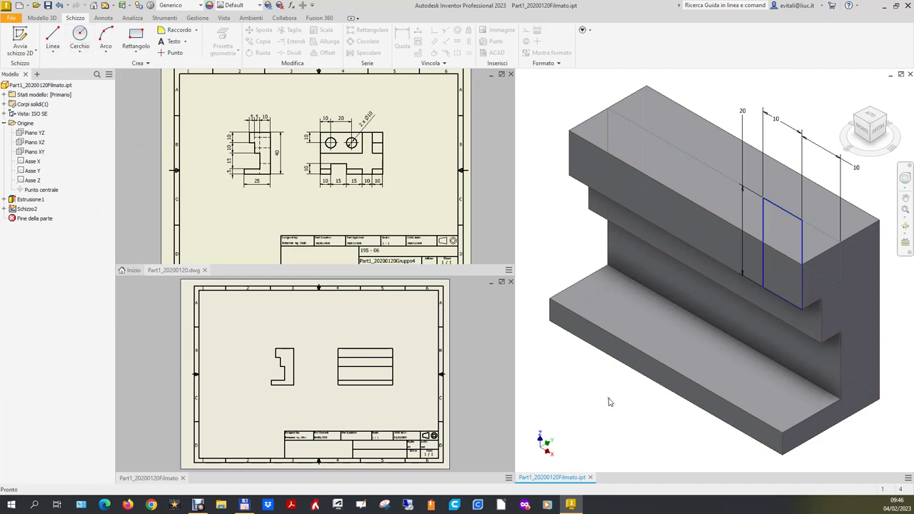
{"action": "left_click", "coordinate": [27, 209]}
{"action": "left_click", "coordinate": [40, 20]}
{"action": "left_click", "coordinate": [55, 36]}
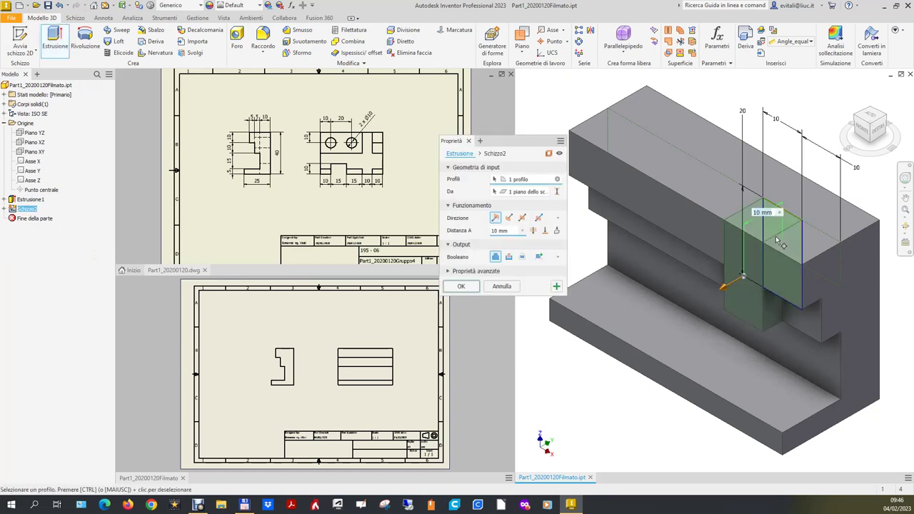
{"action": "left_click", "coordinate": [508, 218]}
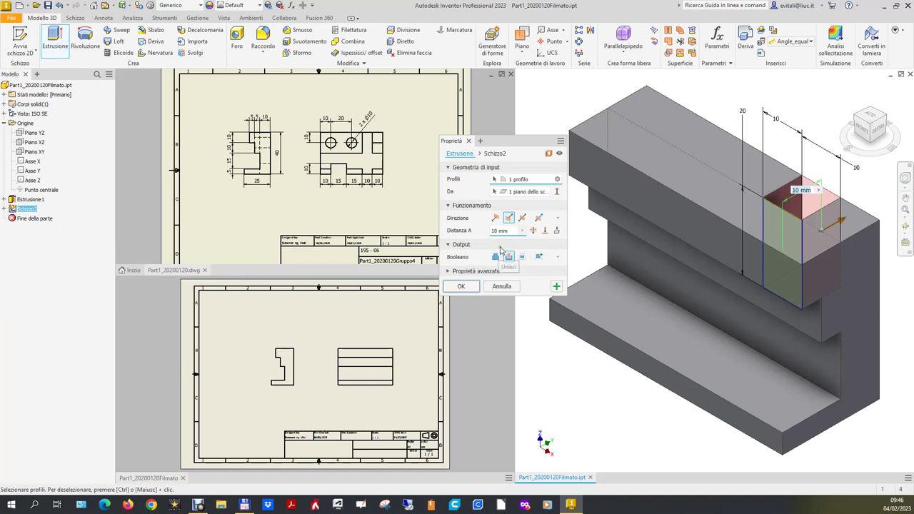
{"action": "left_click", "coordinate": [495, 217]}
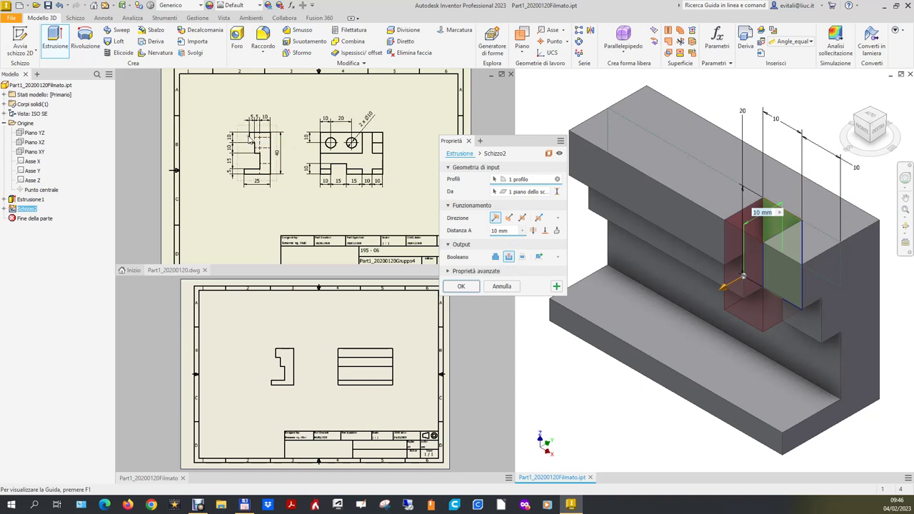
{"action": "left_click", "coordinate": [506, 232]}
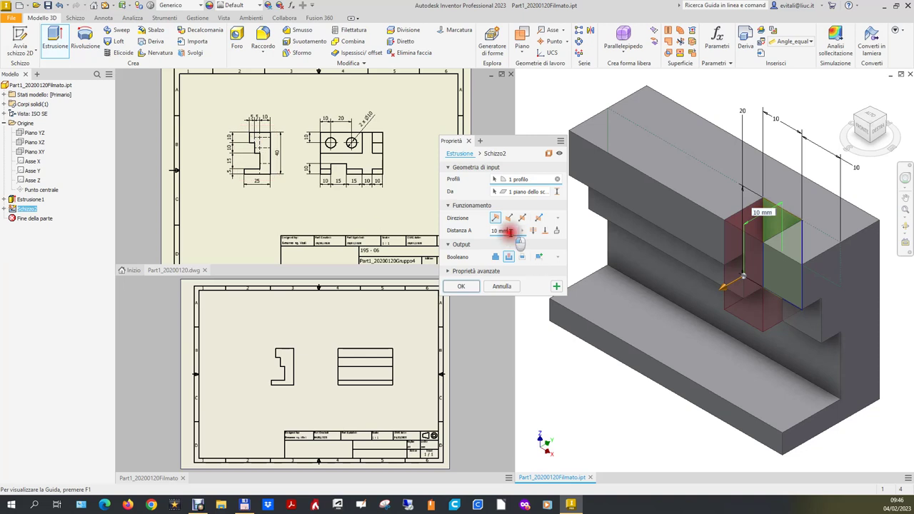
{"action": "type", "text": "15"}
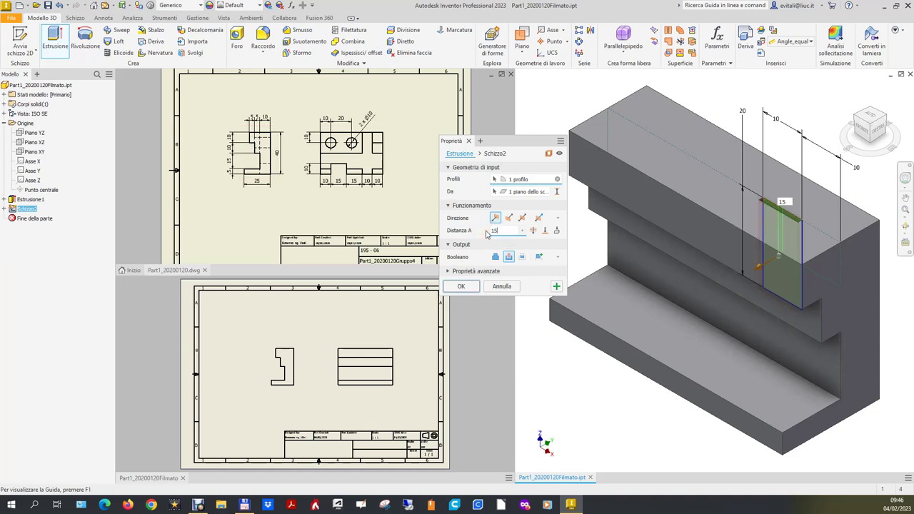
{"action": "left_click", "coordinate": [462, 286]}
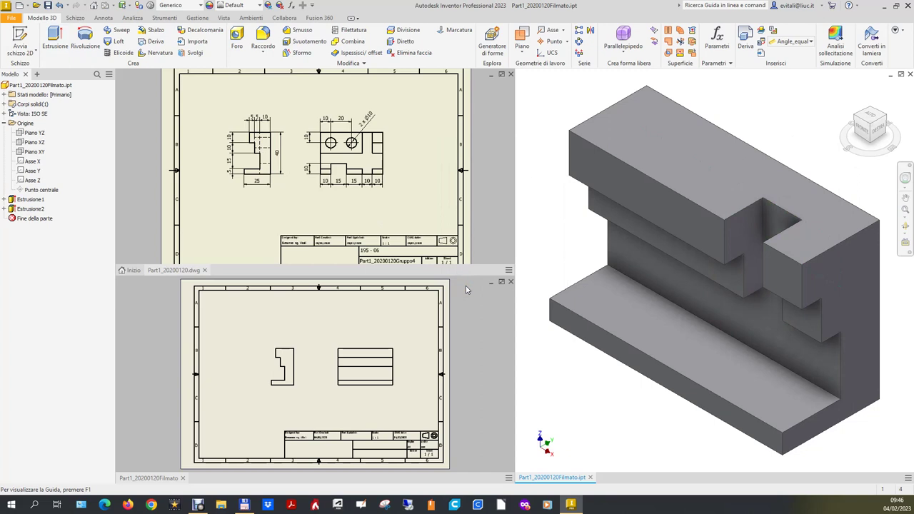
- Activate the drawing window so its views update to show the notch
{"action": "left_click", "coordinate": [400, 330]}
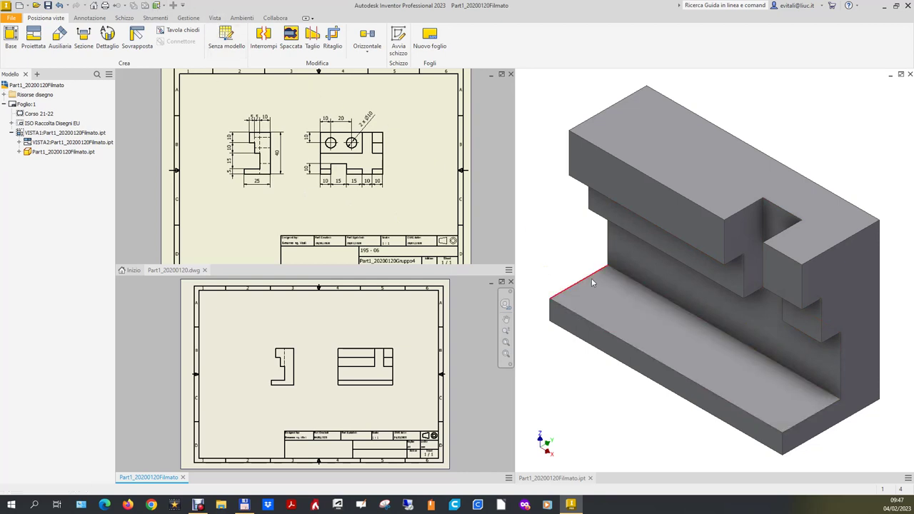
- Back in the part, start a new sketch, Schizzo3, on the back face
{"action": "left_click", "coordinate": [545, 190]}
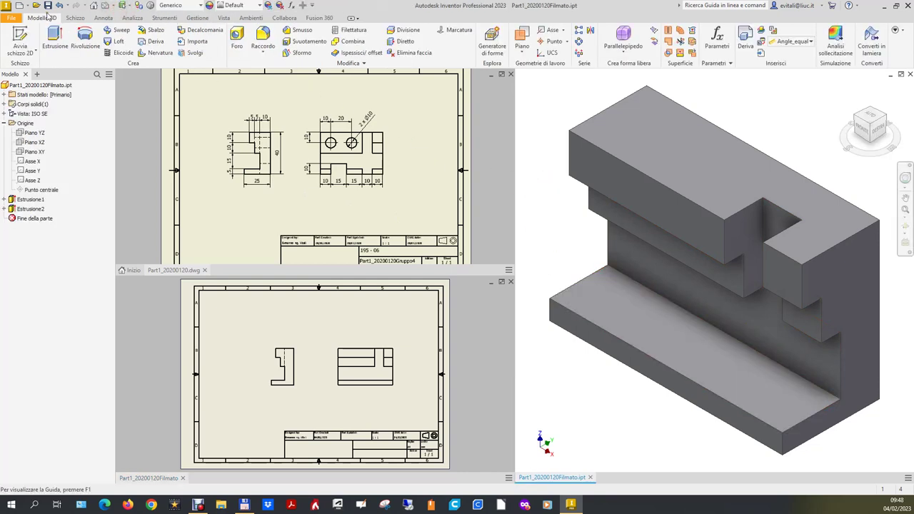
{"action": "left_click", "coordinate": [689, 296]}
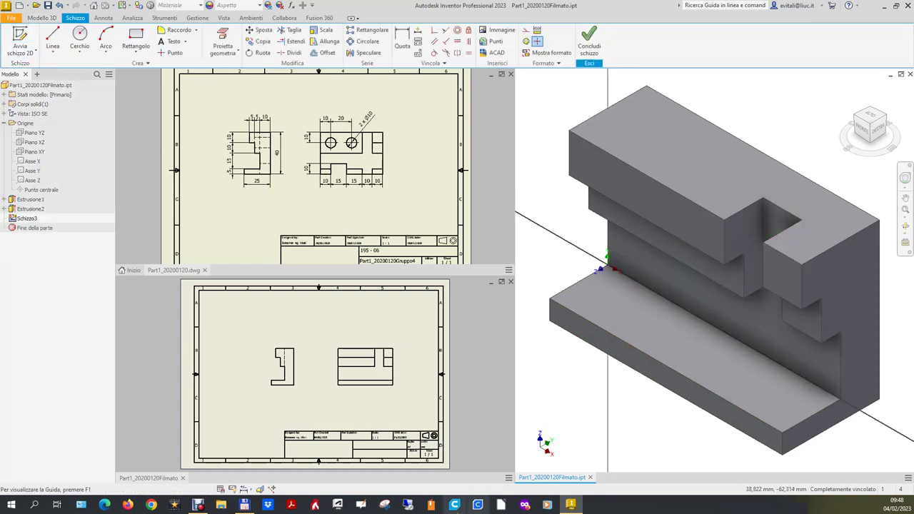
{"action": "left_click", "coordinate": [260, 490]}
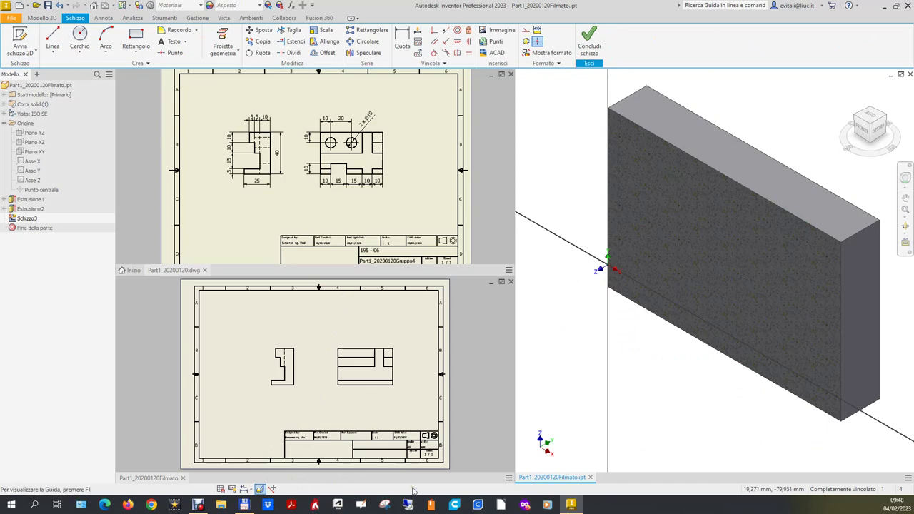
{"action": "left_click", "coordinate": [260, 489]}
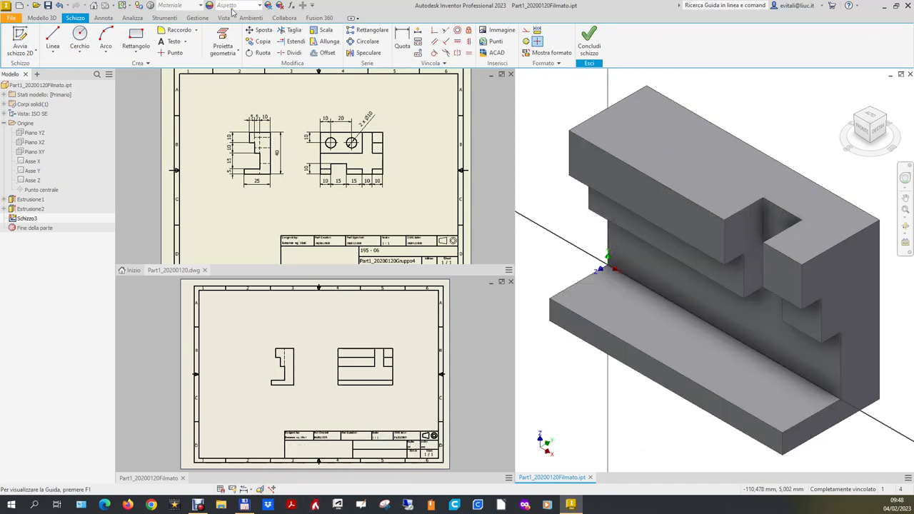
- Project the foot's front edge, slice the view, and draw the first rectangle
{"action": "left_click", "coordinate": [222, 39]}
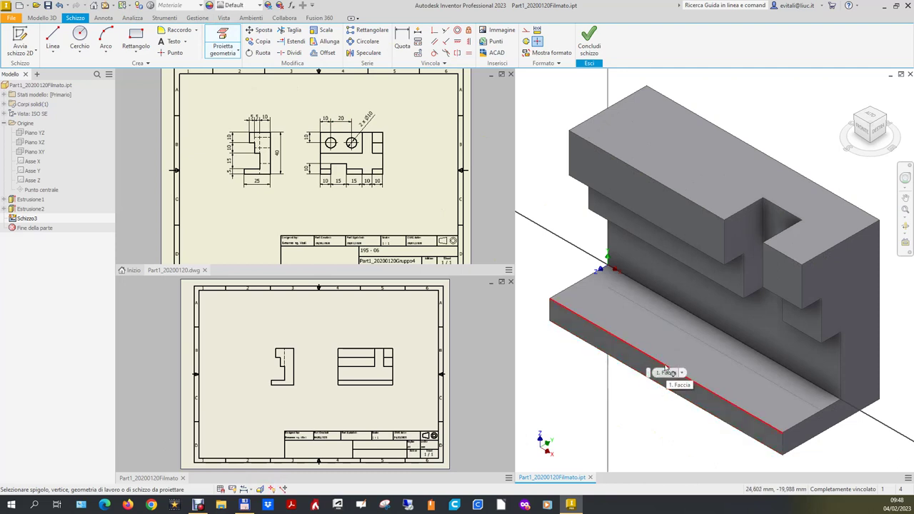
{"action": "left_click", "coordinate": [664, 368]}
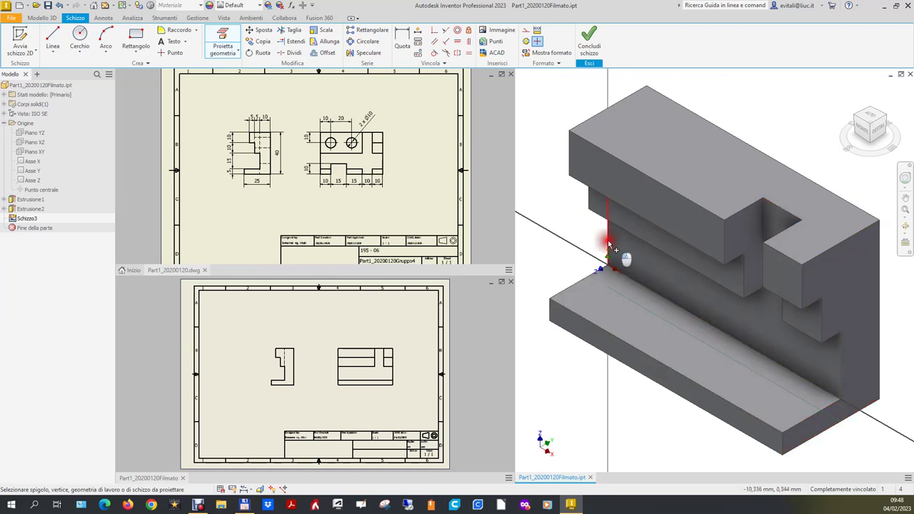
{"action": "left_click", "coordinate": [262, 489]}
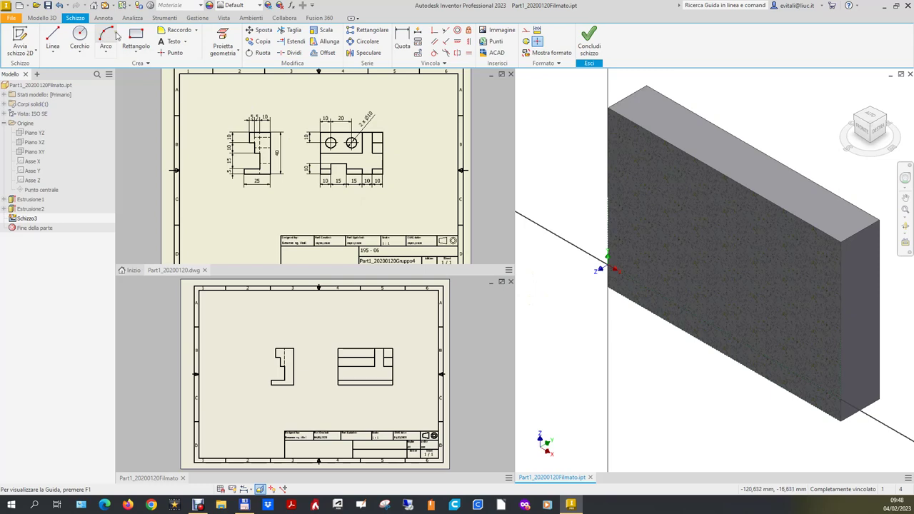
{"action": "left_click", "coordinate": [136, 39]}
{"action": "left_click", "coordinate": [660, 270]}
{"action": "left_click", "coordinate": [713, 344]}
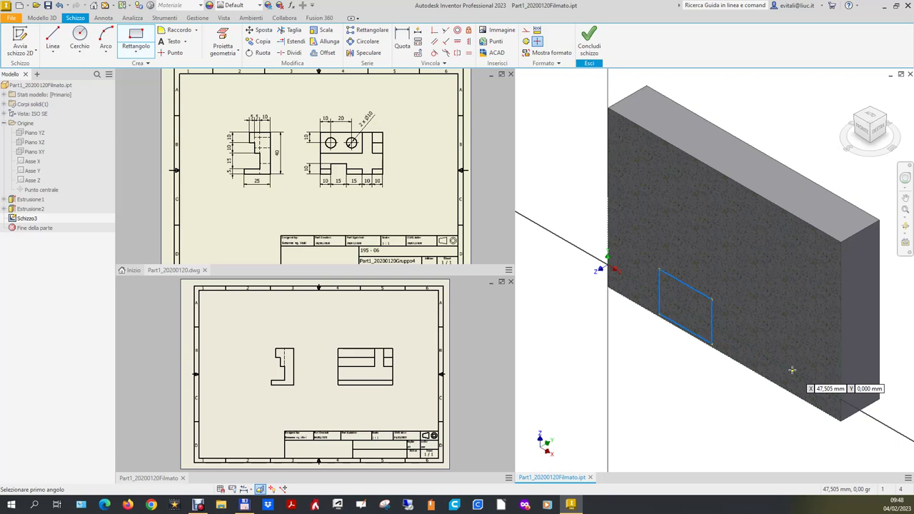
- Draw a second, smaller rectangle to the right of the first in Schizzo3
{"action": "left_click", "coordinate": [764, 337]}
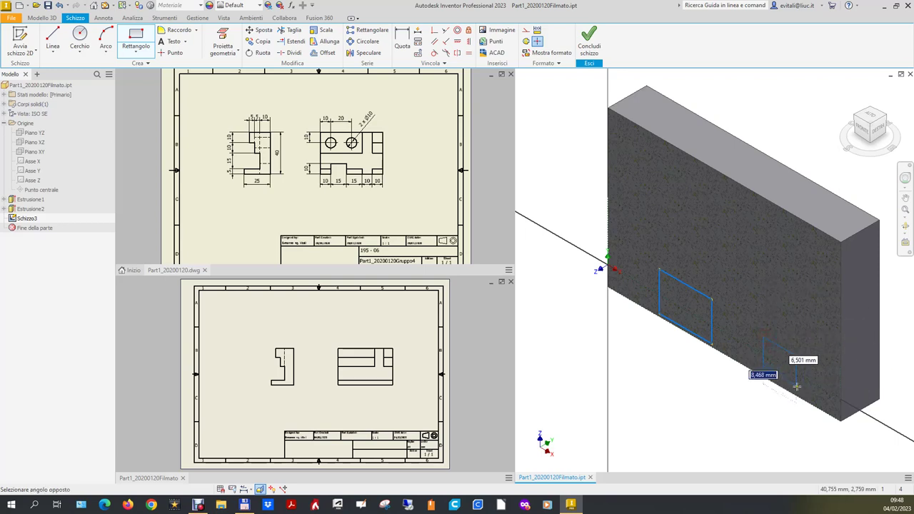
{"action": "left_click", "coordinate": [803, 389]}
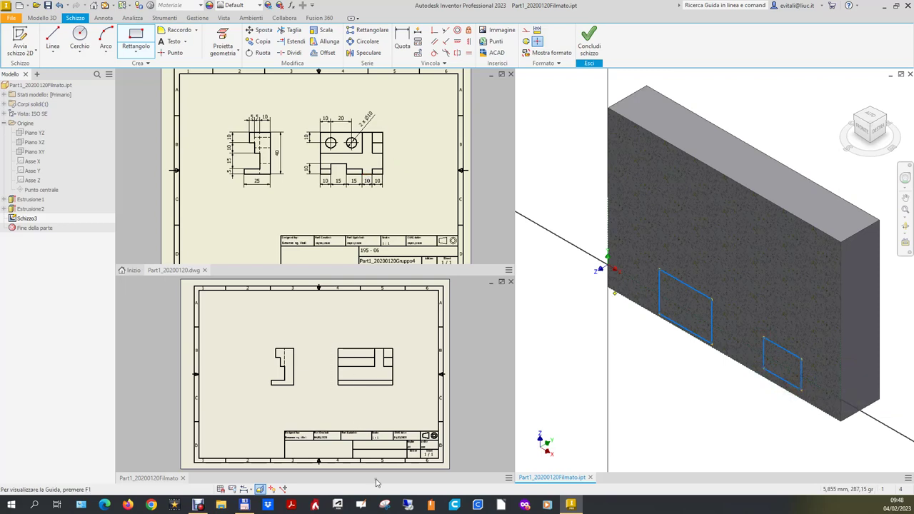
{"action": "left_click", "coordinate": [259, 489]}
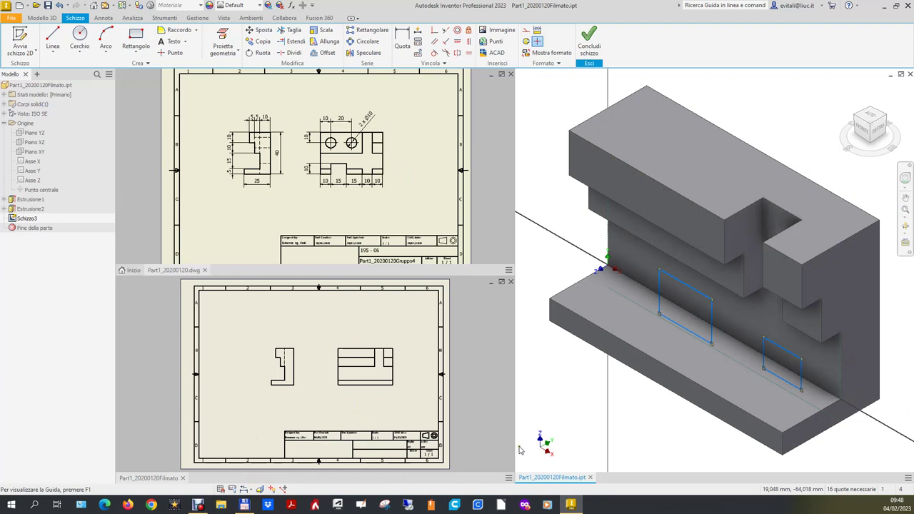
{"action": "left_click", "coordinate": [259, 489]}
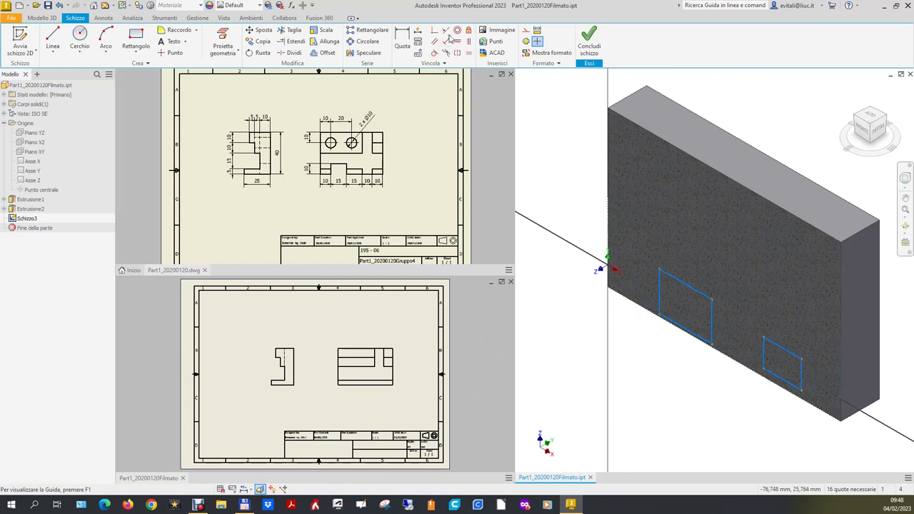
{"action": "left_click", "coordinate": [402, 40]}
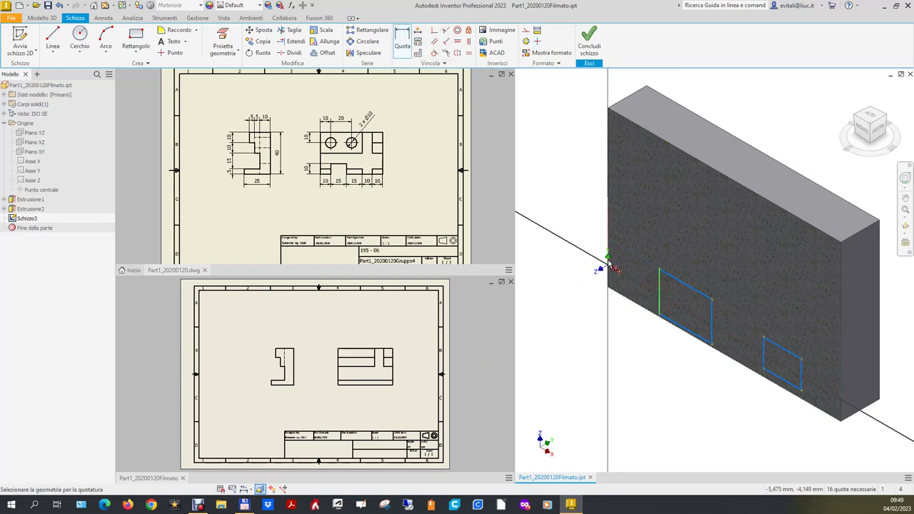
- Dimension the first rectangle's left edge 10 from the origin
{"action": "left_click", "coordinate": [606, 261]}
{"action": "left_click", "coordinate": [582, 339]}
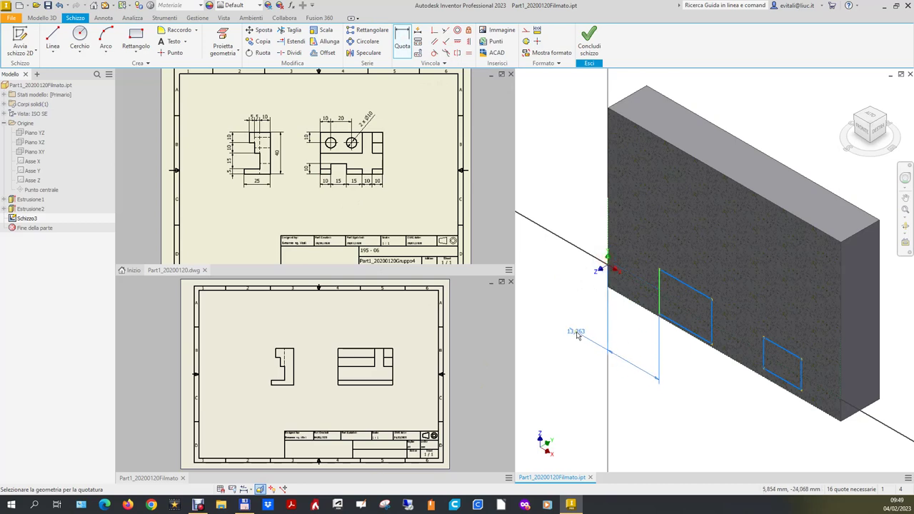
{"action": "key", "text": "Return"}
{"action": "key", "text": "Escape"}
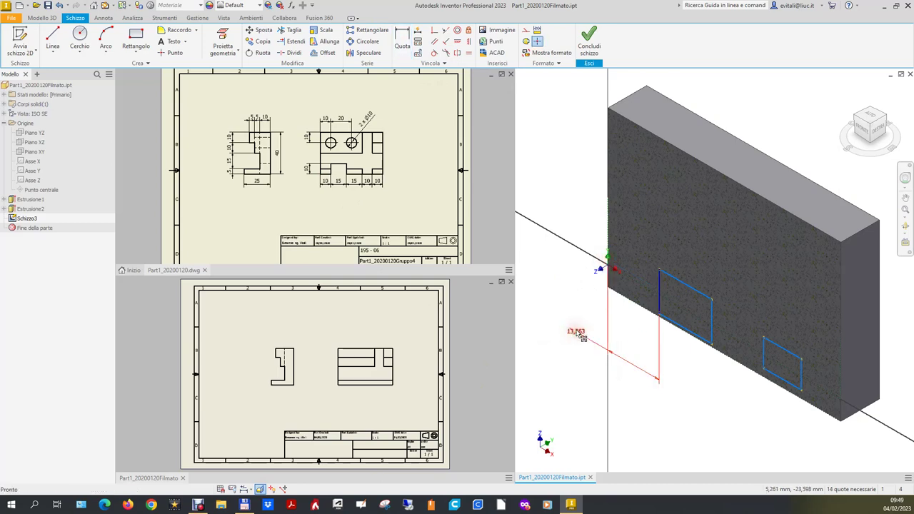
{"action": "double_click", "coordinate": [575, 334]}
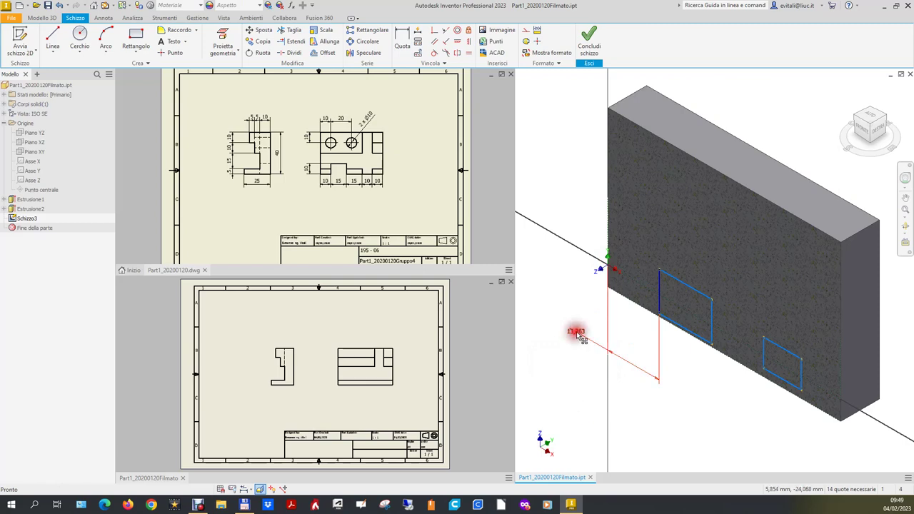
{"action": "type", "text": "10"}
{"action": "key", "text": "Return"}
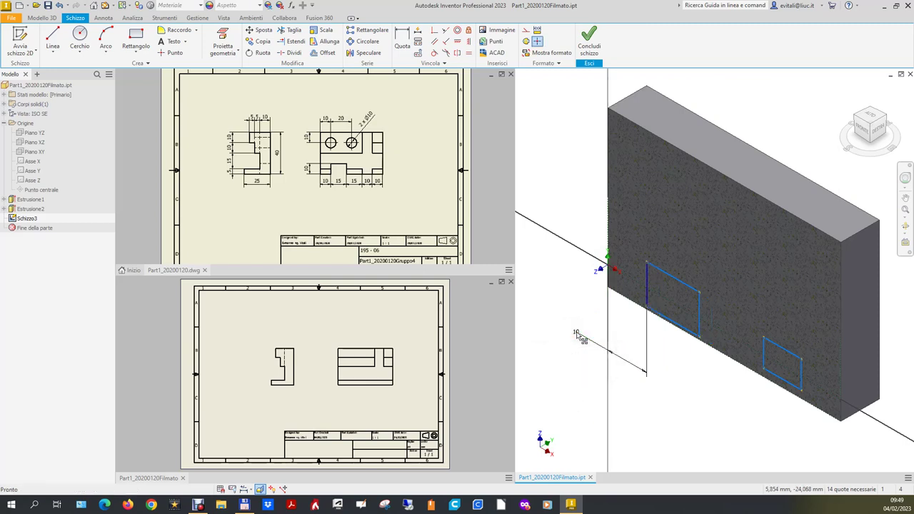
- Align the rectangle's bottom edge with the projected line and dimension its width to 15
{"action": "left_click", "coordinate": [445, 30]}
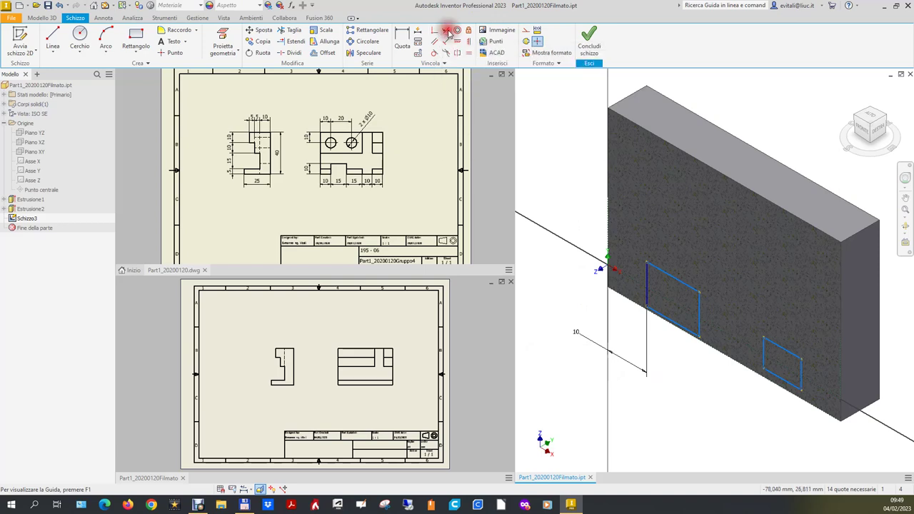
{"action": "left_click", "coordinate": [667, 319]}
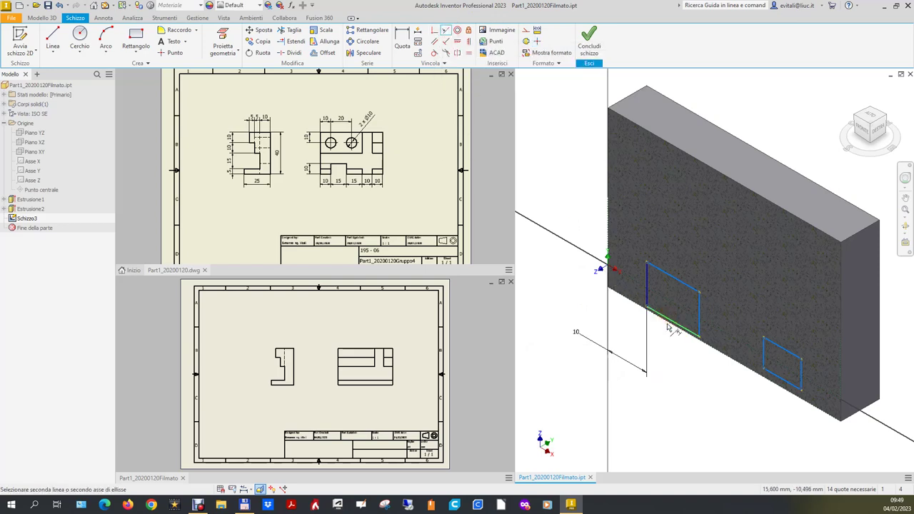
{"action": "left_click", "coordinate": [668, 326]}
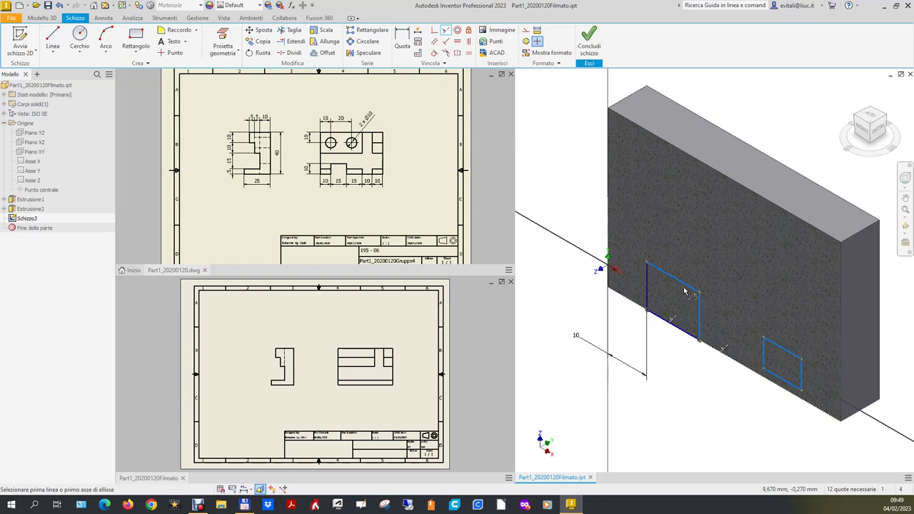
{"action": "left_click", "coordinate": [405, 42]}
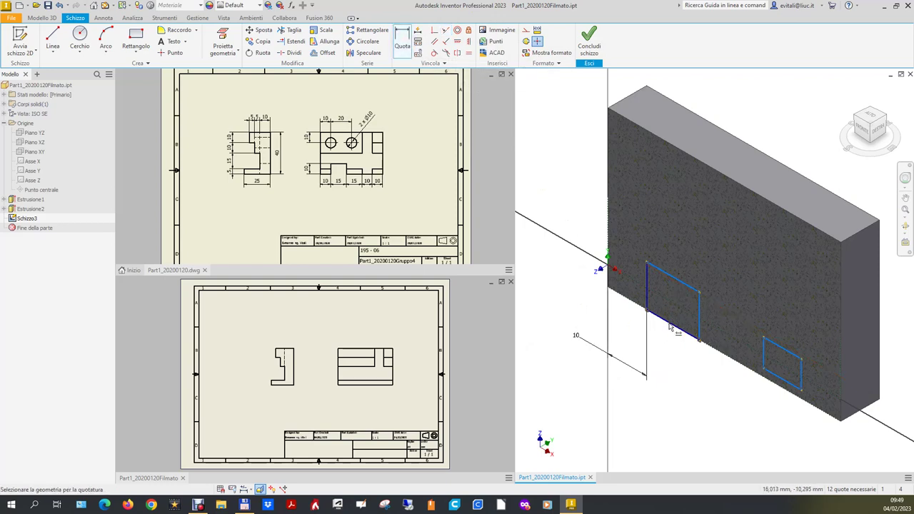
{"action": "left_click", "coordinate": [670, 327]}
{"action": "left_click", "coordinate": [665, 357]}
{"action": "type", "text": "15"}
{"action": "key", "text": "Return"}
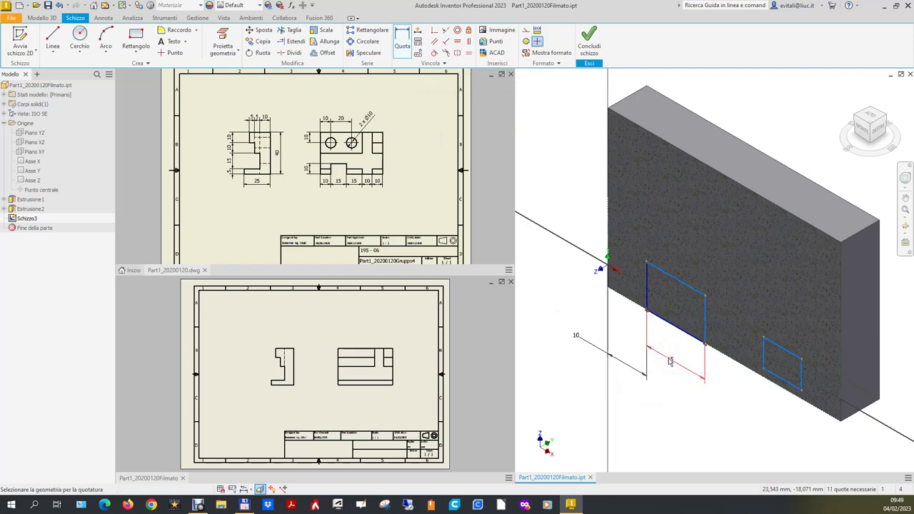
- Constrain the right edge to the bottom edge and dimension the rectangle's height to 10
{"action": "left_click", "coordinate": [446, 40]}
{"action": "left_click", "coordinate": [705, 317]}
{"action": "left_click", "coordinate": [698, 342]}
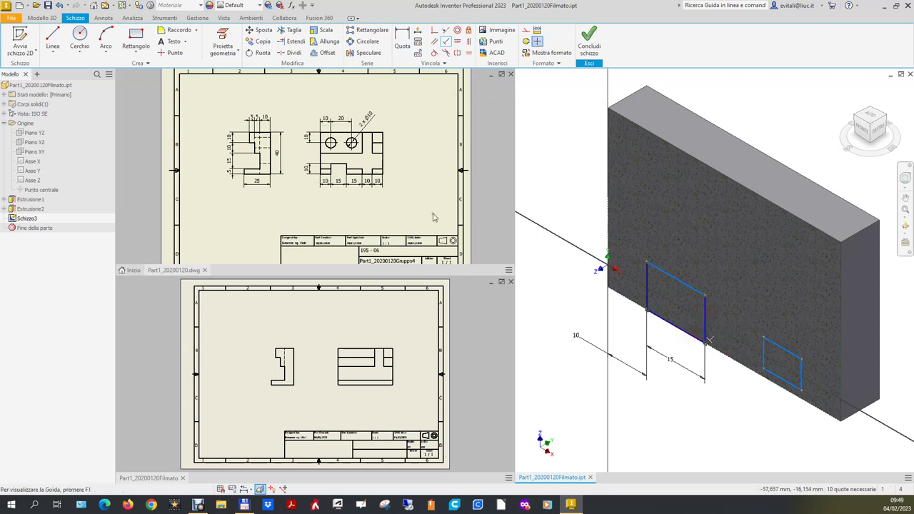
{"action": "left_click", "coordinate": [402, 39]}
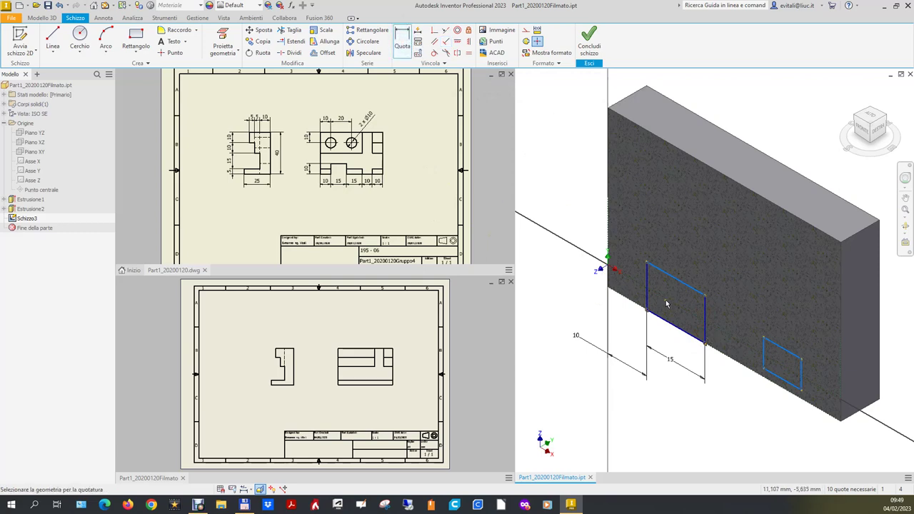
{"action": "left_click", "coordinate": [647, 290]}
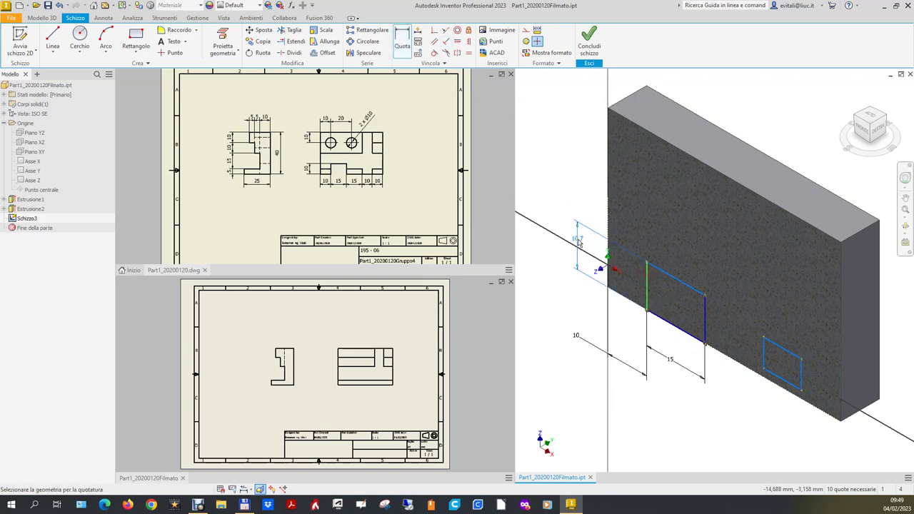
{"action": "left_click", "coordinate": [580, 243]}
{"action": "type", "text": "1"}
{"action": "key", "text": "Return"}
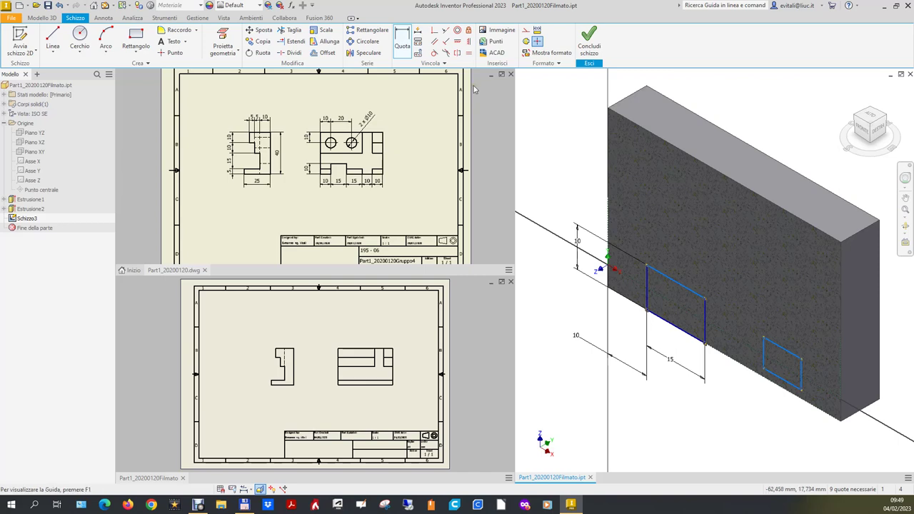
- Constrain the rectangle's top edge against its left edge
{"action": "left_click", "coordinate": [447, 44]}
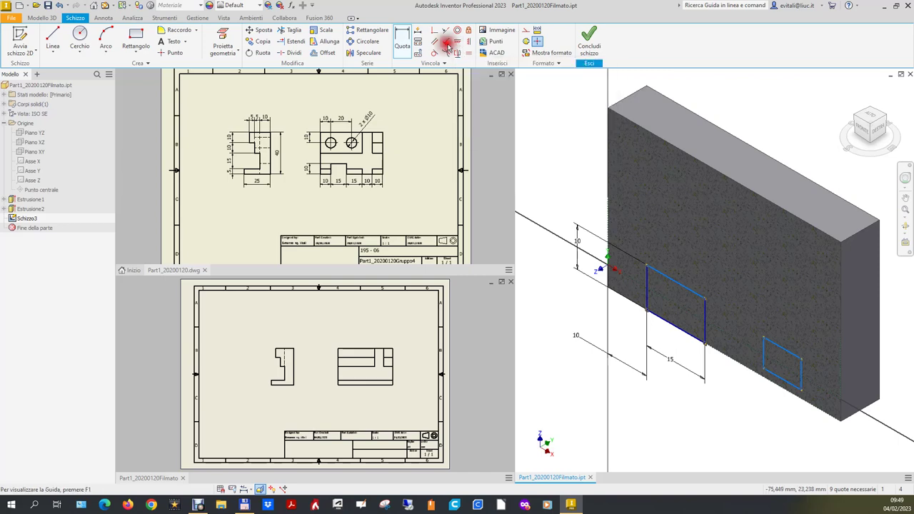
{"action": "left_click", "coordinate": [651, 271]}
{"action": "left_click", "coordinate": [649, 282]}
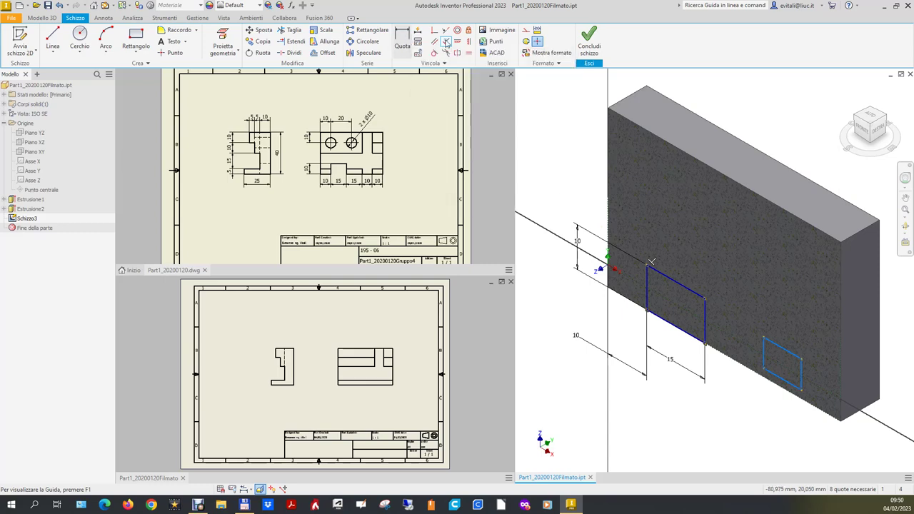
{"action": "left_click", "coordinate": [410, 40]}
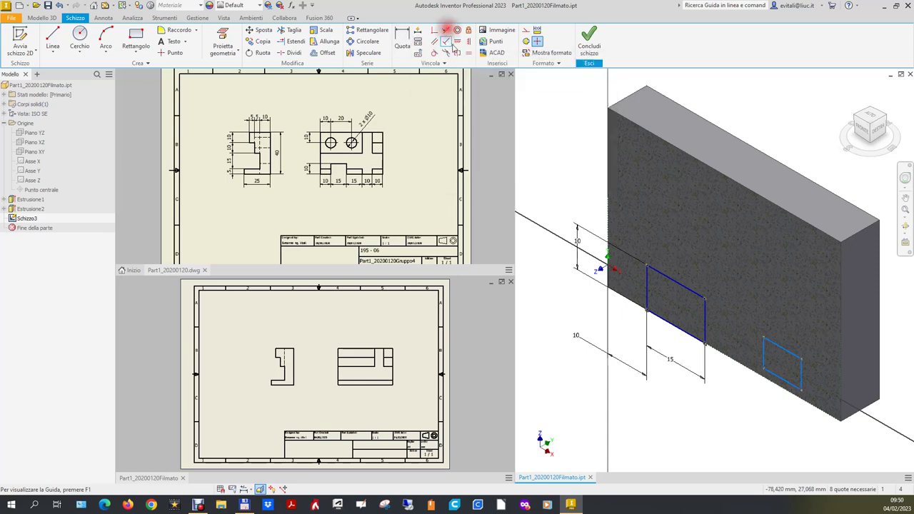
- Align the small rectangle's bottom edge with the base line and dimension its width to 10
{"action": "left_click", "coordinate": [775, 377]}
{"action": "left_click", "coordinate": [775, 384]}
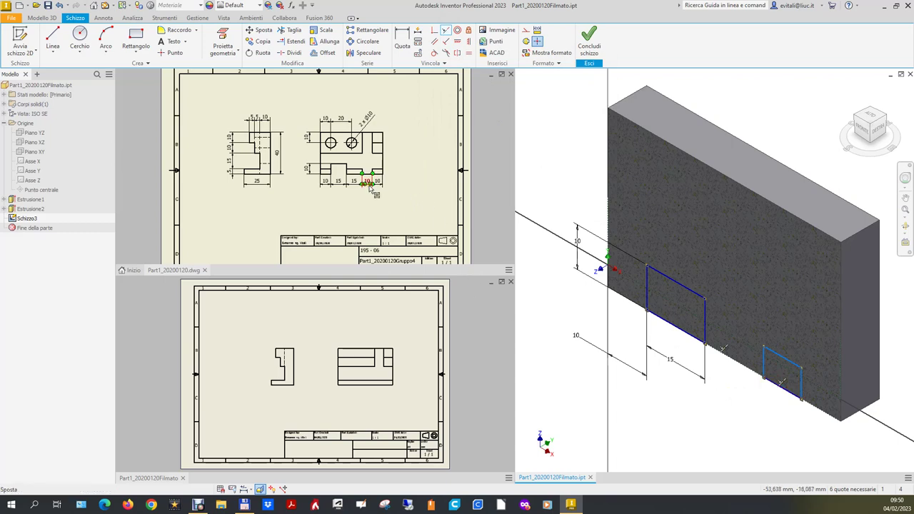
{"action": "left_click", "coordinate": [401, 45]}
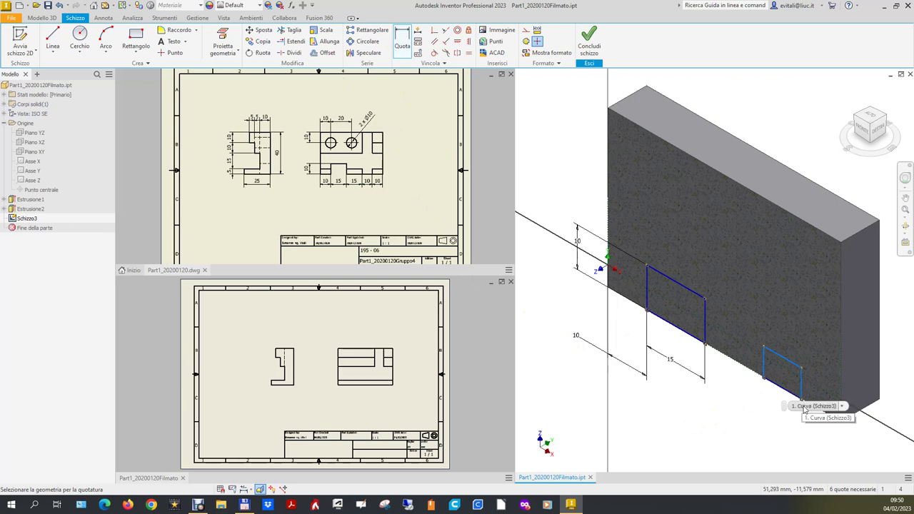
{"action": "left_click", "coordinate": [843, 407]}
{"action": "left_click", "coordinate": [807, 419]}
{"action": "left_click", "coordinate": [777, 422]}
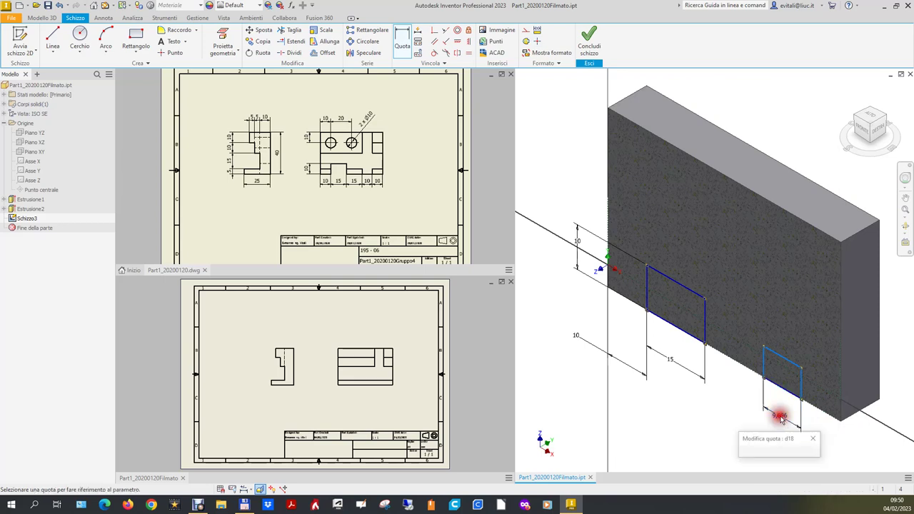
{"action": "type", "text": "10"}
{"action": "key", "text": "Return"}
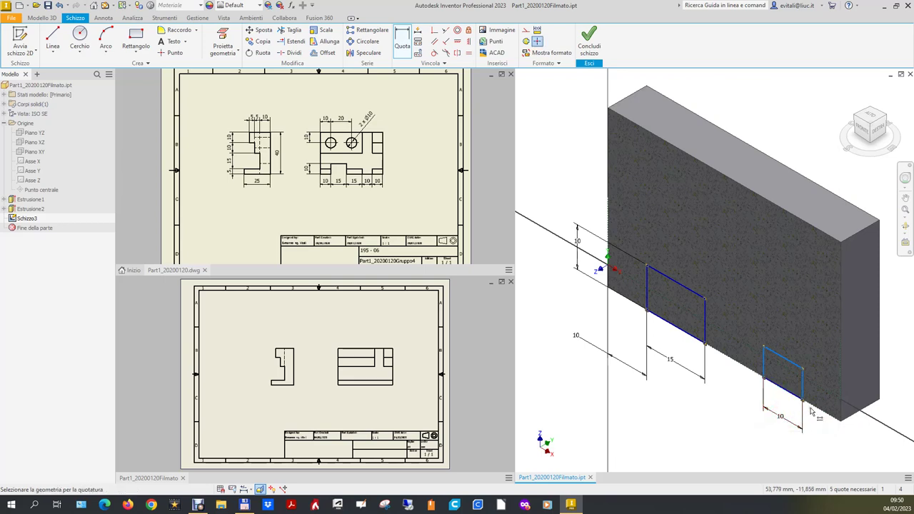
- Dimension the gap from the small rectangle's right edge to the wall end as 10
{"action": "left_click", "coordinate": [804, 387]}
{"action": "left_click", "coordinate": [840, 377]}
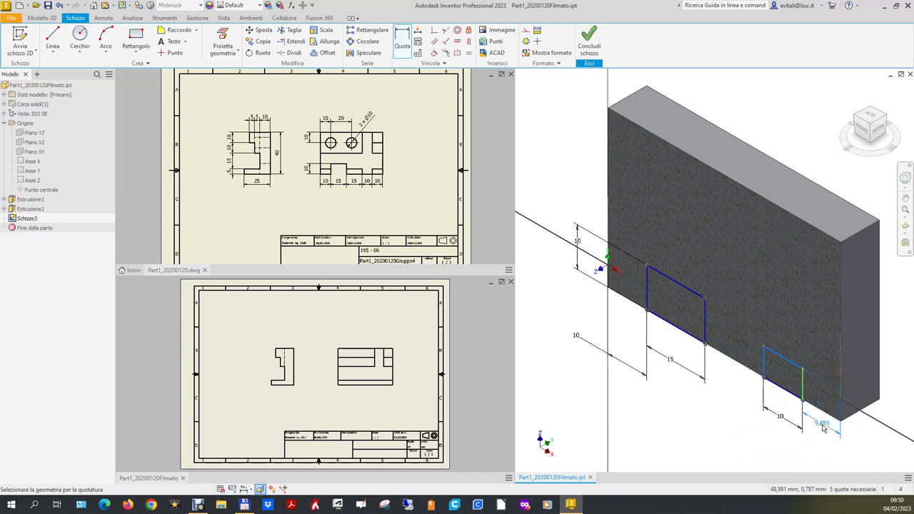
{"action": "left_click", "coordinate": [821, 436]}
{"action": "type", "text": "10"}
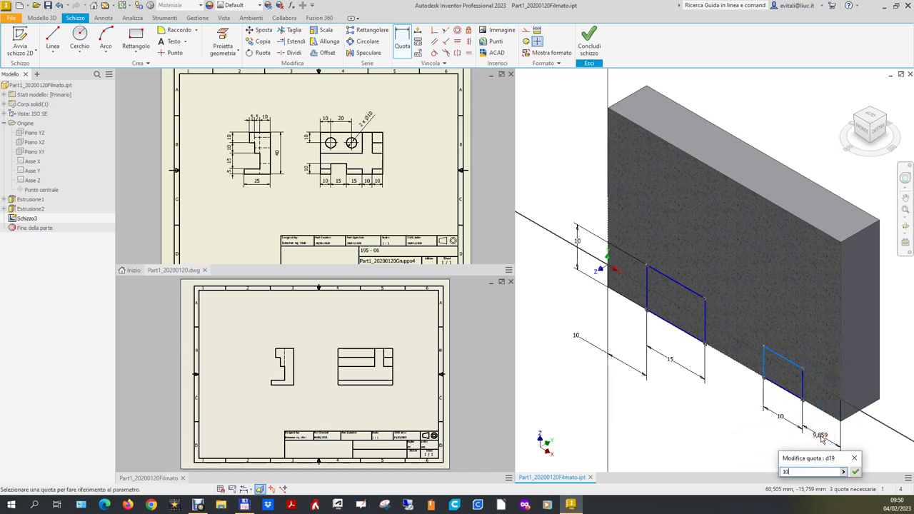
{"action": "key", "text": "Return"}
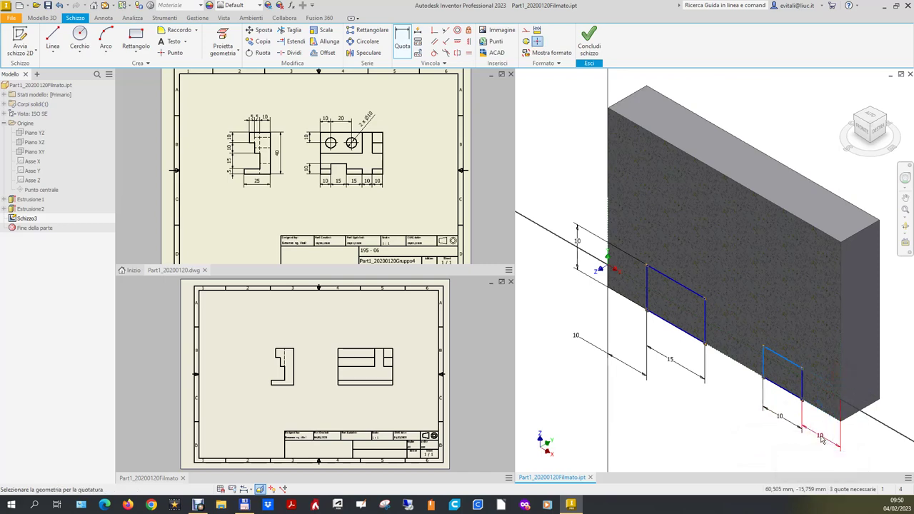
{"action": "key", "text": "alt"}
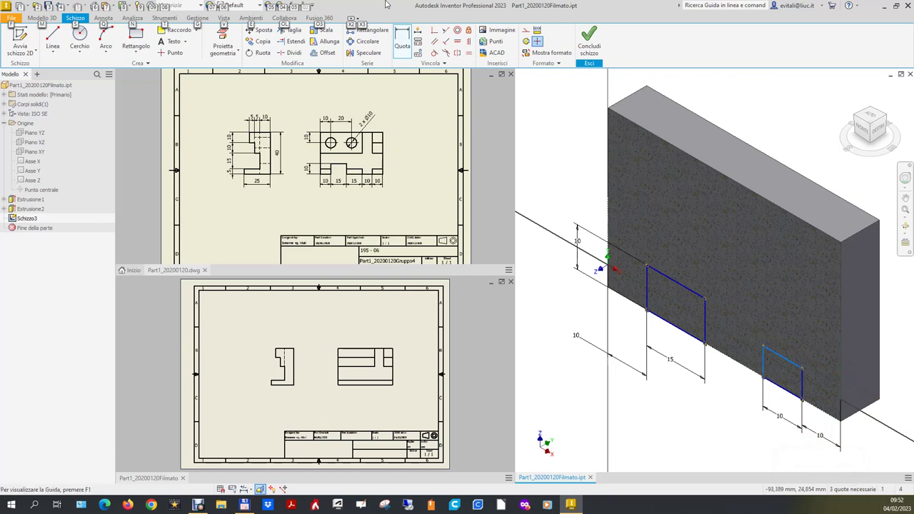
- Constrain the small rectangle's left edge to its bottom edge and top edge to its left edge
{"action": "left_click", "coordinate": [442, 44]}
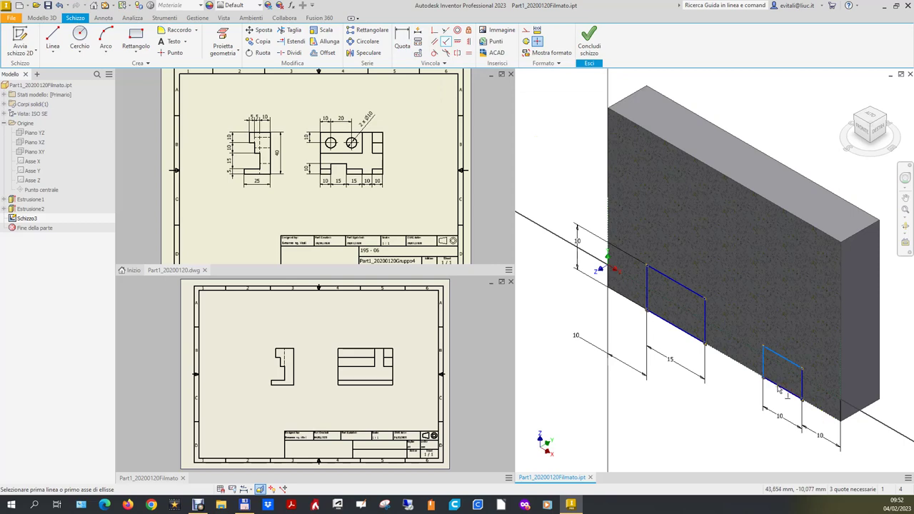
{"action": "left_click", "coordinate": [834, 401]}
{"action": "left_click", "coordinate": [812, 422]}
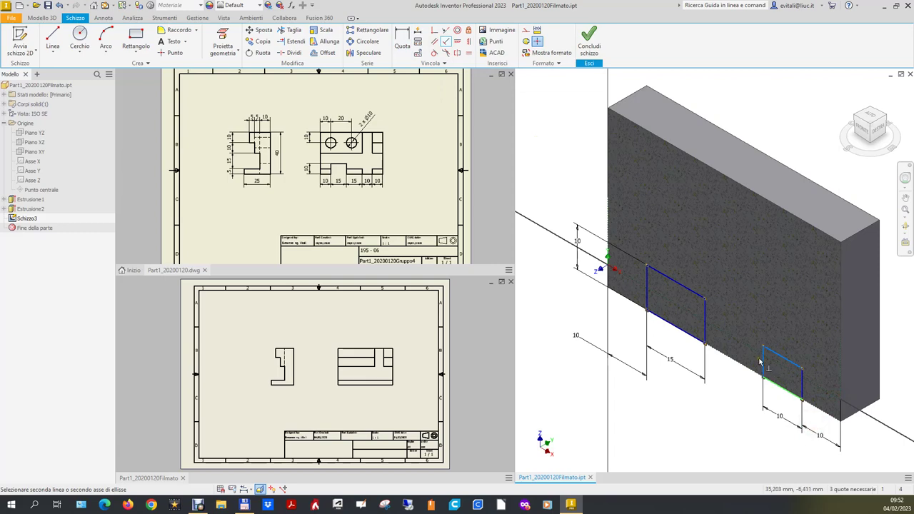
{"action": "left_click", "coordinate": [763, 364]}
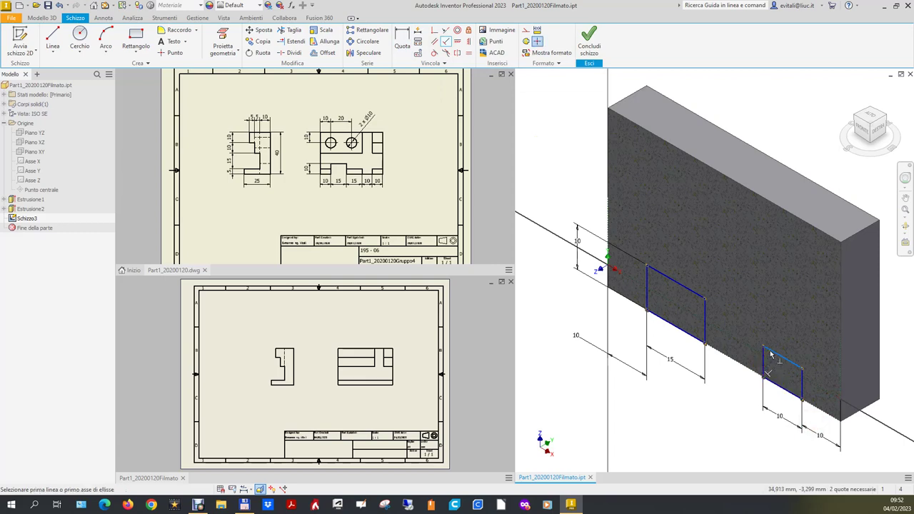
{"action": "left_click", "coordinate": [770, 353]}
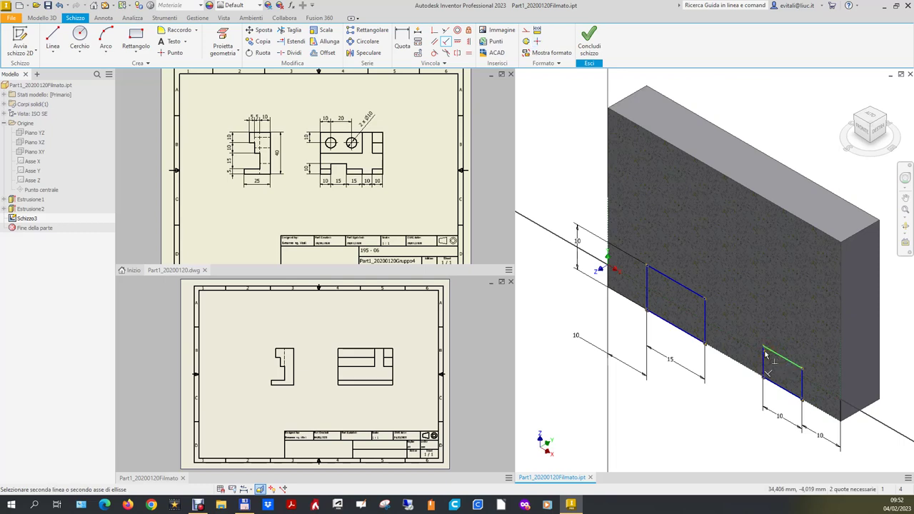
{"action": "left_click", "coordinate": [763, 355]}
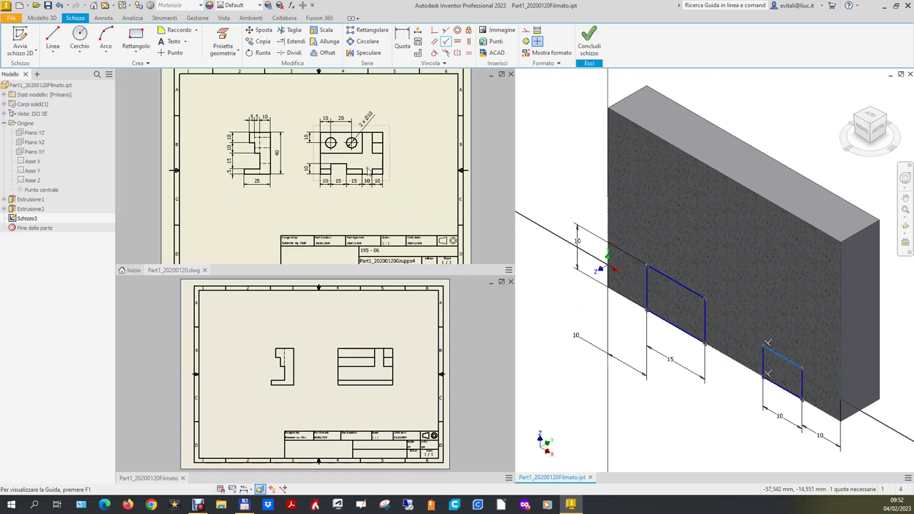
- Dimension the small rectangle's height to 5 and show the full part
{"action": "left_click", "coordinate": [410, 44]}
{"action": "left_click", "coordinate": [803, 388]}
{"action": "left_click", "coordinate": [866, 429]}
{"action": "type", "text": "5"}
{"action": "key", "text": "Return"}
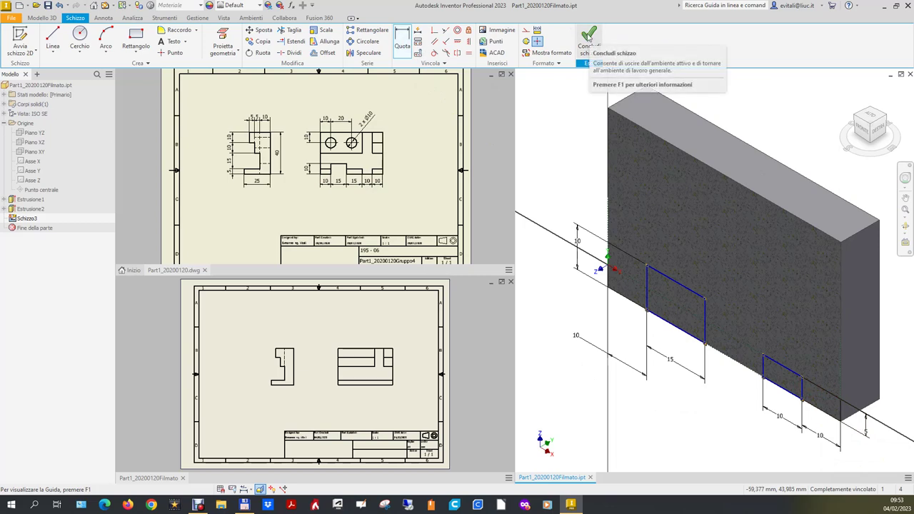
{"action": "left_click", "coordinate": [260, 488]}
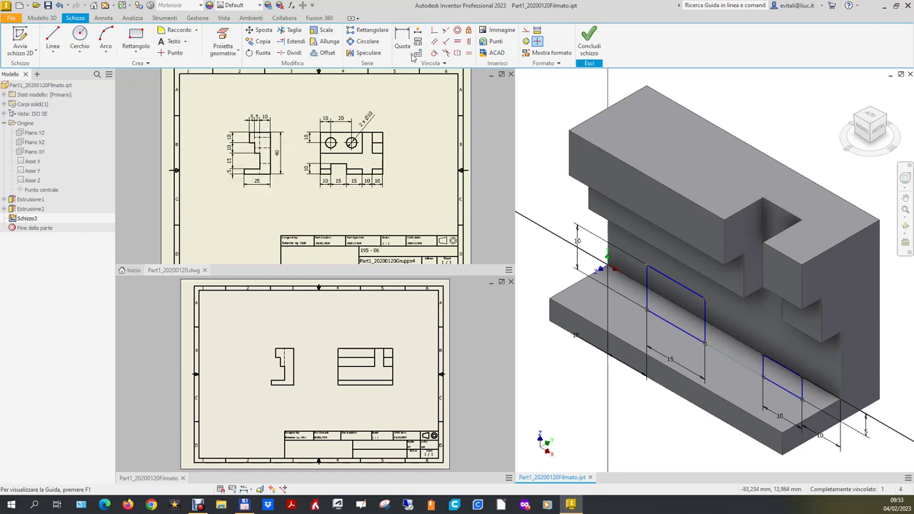
- Finish Schizzo3 and set up a flipped cut extrusion of the left rectangle
{"action": "left_click", "coordinate": [594, 43]}
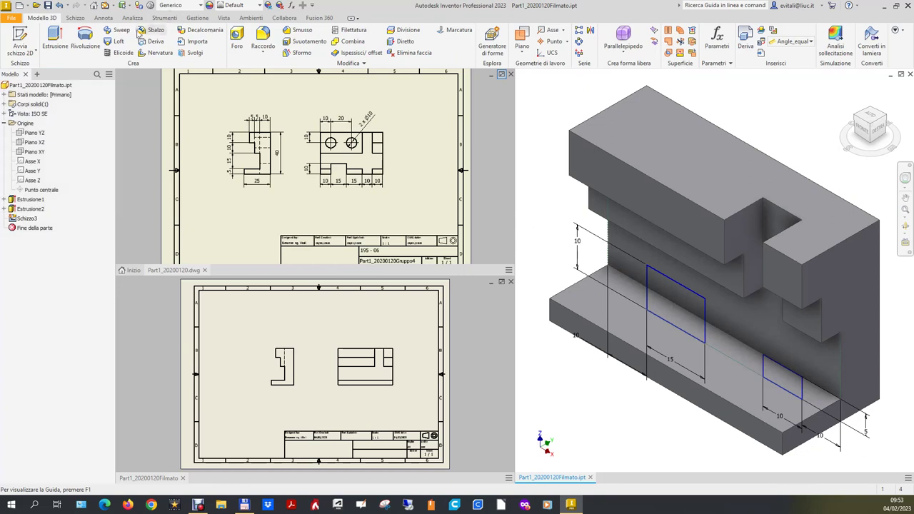
{"action": "left_click", "coordinate": [57, 43]}
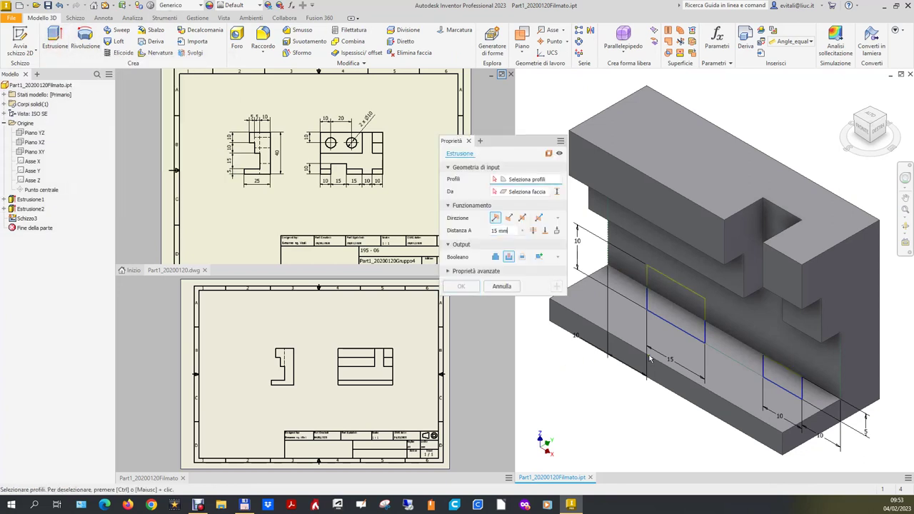
{"action": "left_click", "coordinate": [666, 312]}
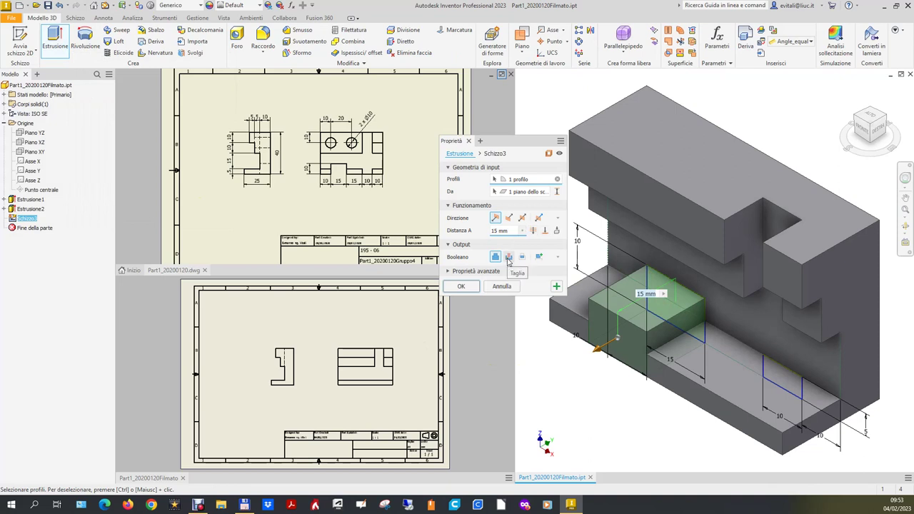
{"action": "left_click", "coordinate": [509, 259]}
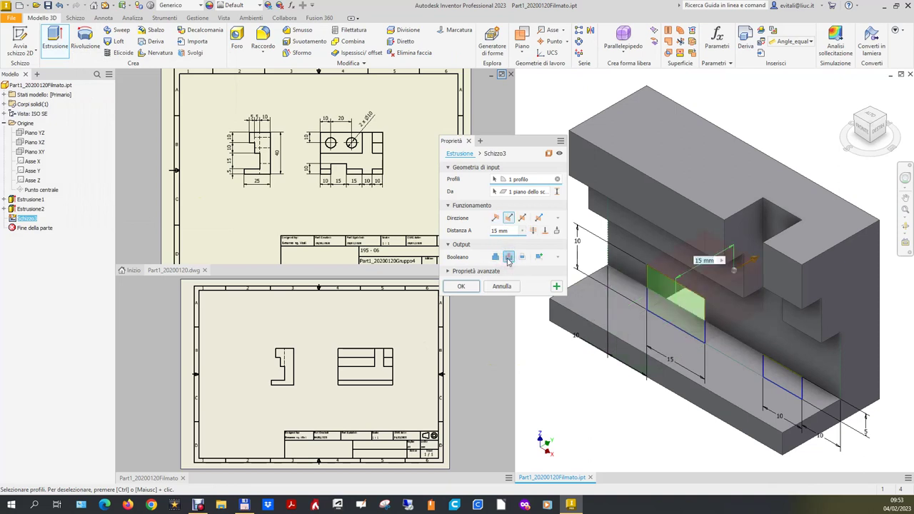
{"action": "left_click", "coordinate": [522, 217]}
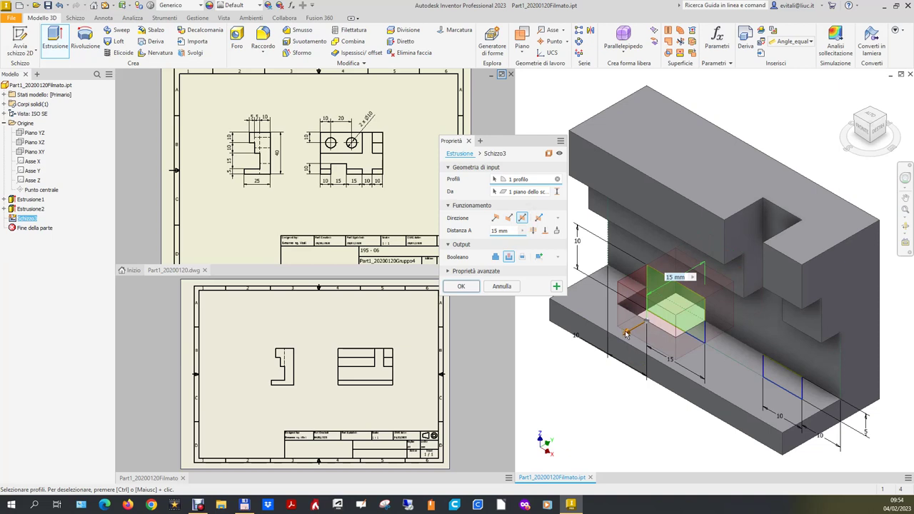
{"action": "left_click_drag", "start_coordinate": [626, 334], "coordinate": [560, 392]}
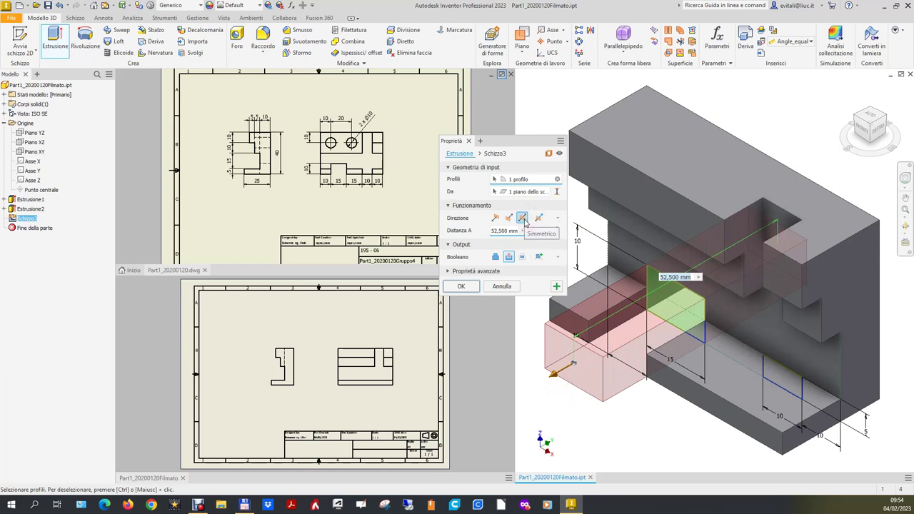
- Make the cut asymmetric with distances 15 mm and 10 mm and apply it
{"action": "left_click", "coordinate": [540, 220]}
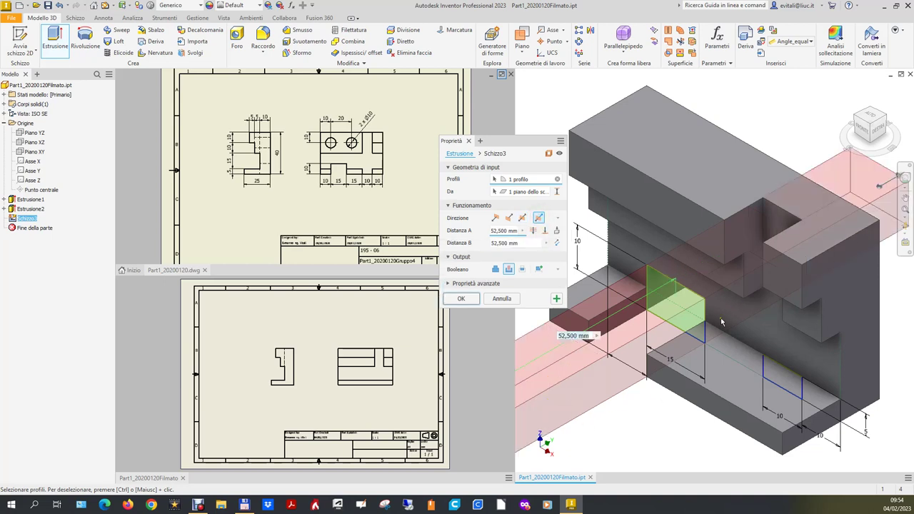
{"action": "scroll", "coordinate": [723, 320], "scroll_direction": "down", "scroll_amount": 2}
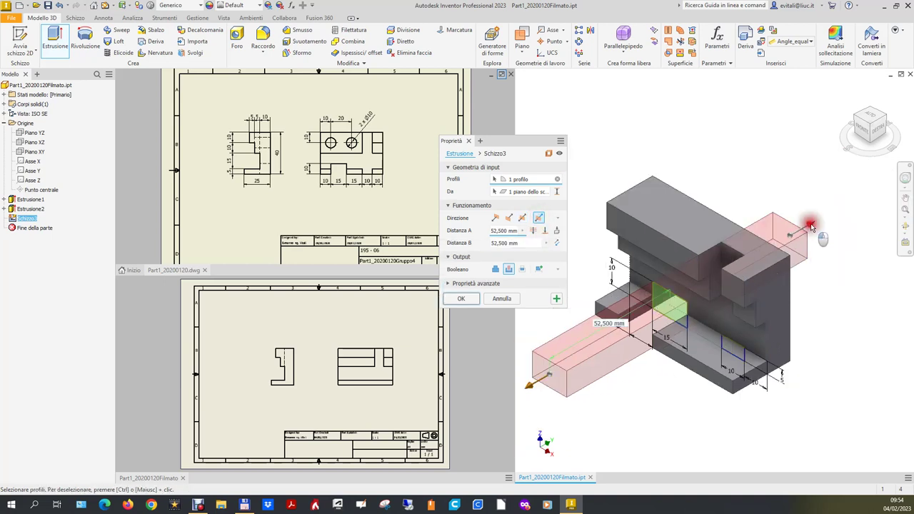
{"action": "left_click_drag", "start_coordinate": [811, 227], "coordinate": [741, 278]}
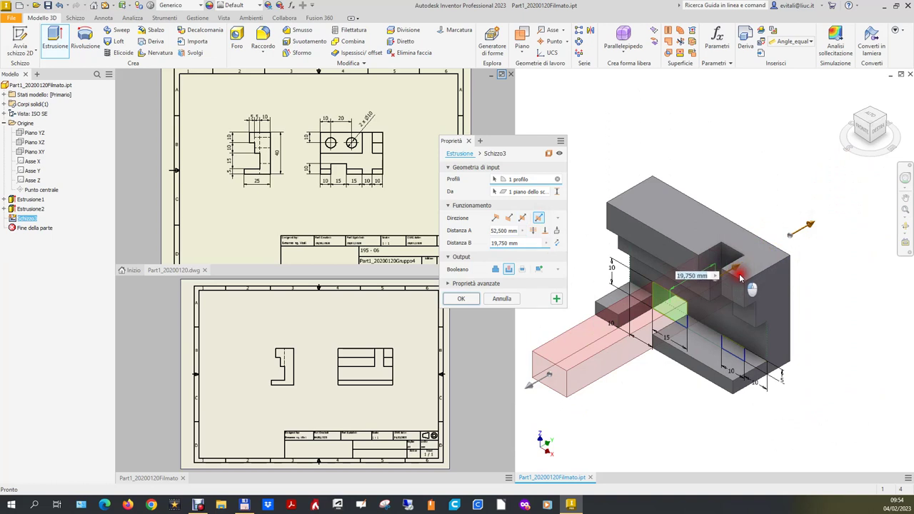
{"action": "left_click_drag", "start_coordinate": [550, 375], "coordinate": [600, 352]}
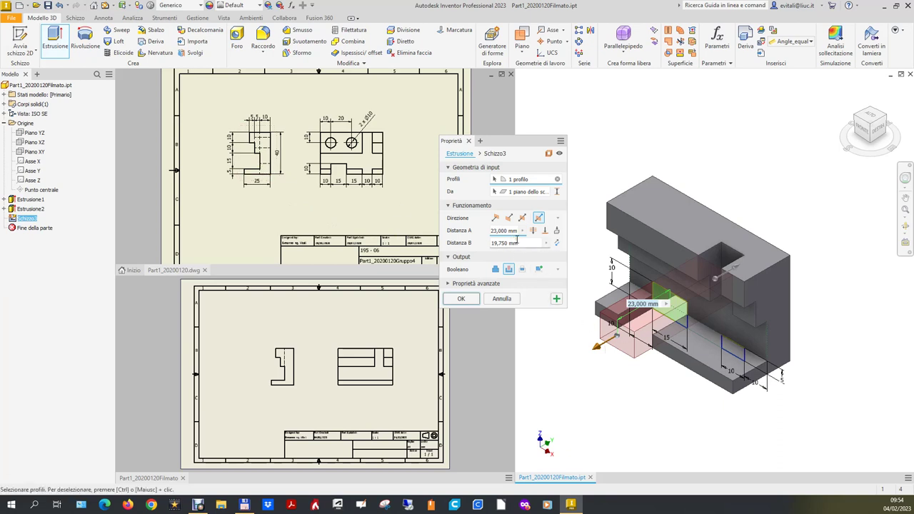
{"action": "type", "text": "15m"}
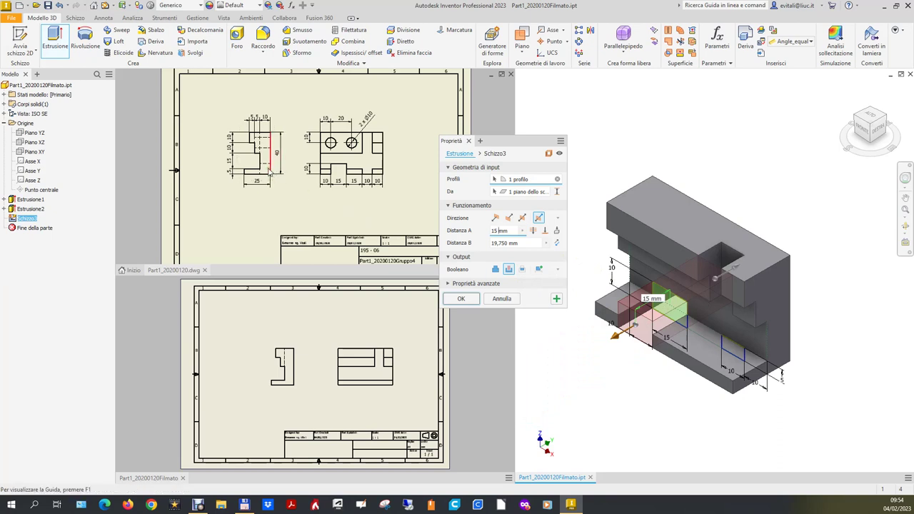
{"action": "left_click", "coordinate": [472, 241]}
{"action": "type", "text": "10"}
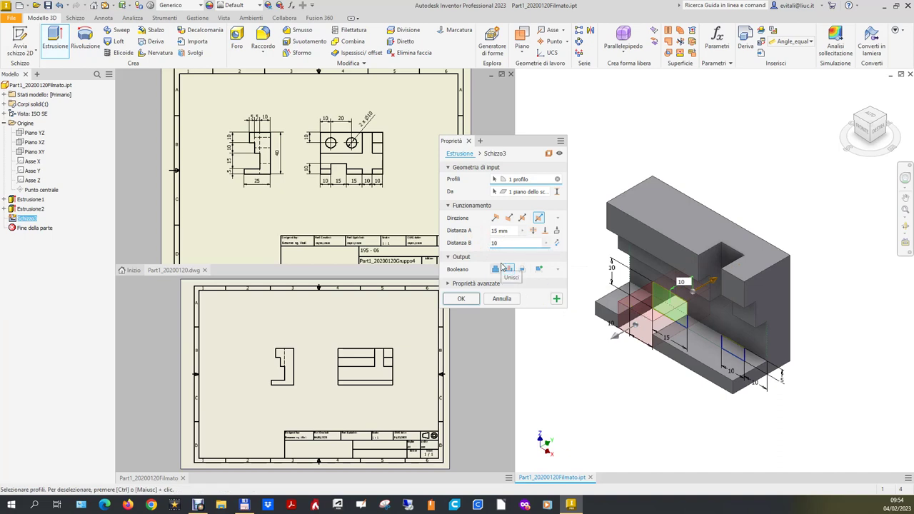
{"action": "left_click", "coordinate": [460, 300]}
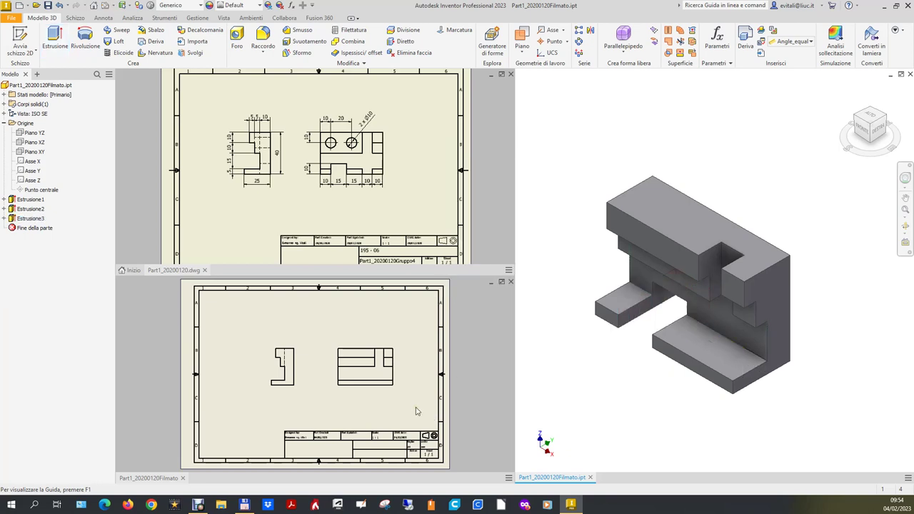
- Share Schizzo3 from Estrusione3 and begin extruding the right rectangle as the profile
{"action": "left_click", "coordinate": [4, 219]}
{"action": "right_click", "coordinate": [29, 227]}
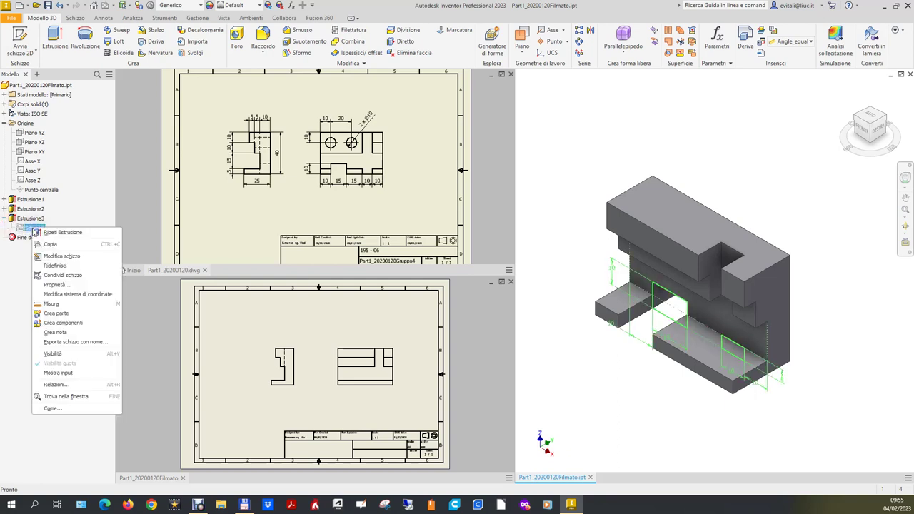
{"action": "left_click", "coordinate": [62, 276]}
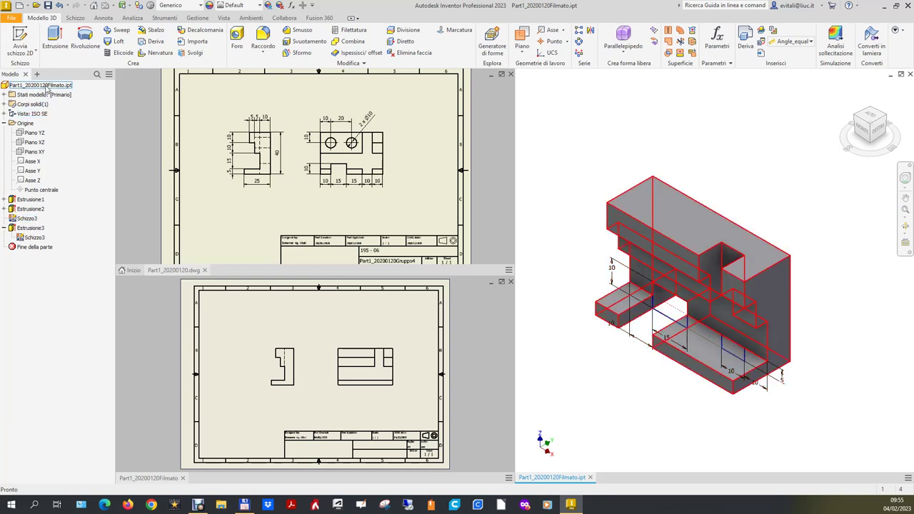
{"action": "left_click", "coordinate": [347, 406]}
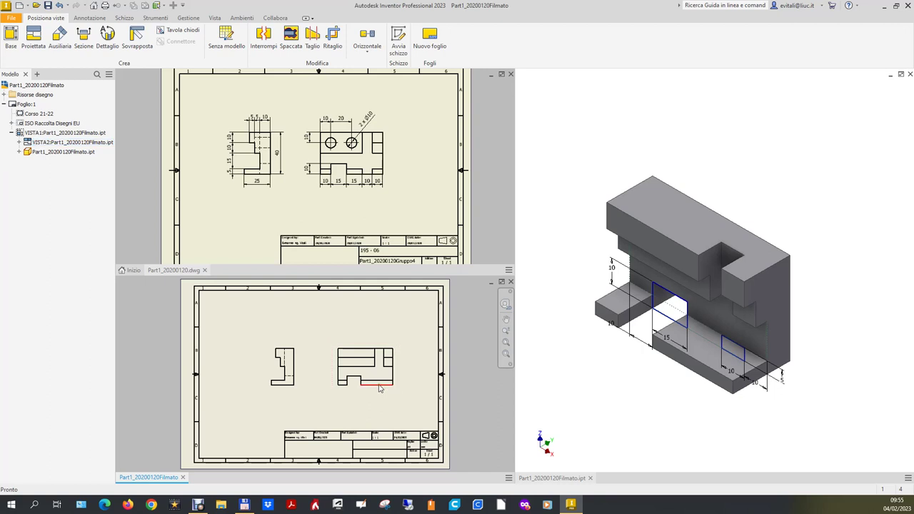
{"action": "left_click", "coordinate": [732, 349]}
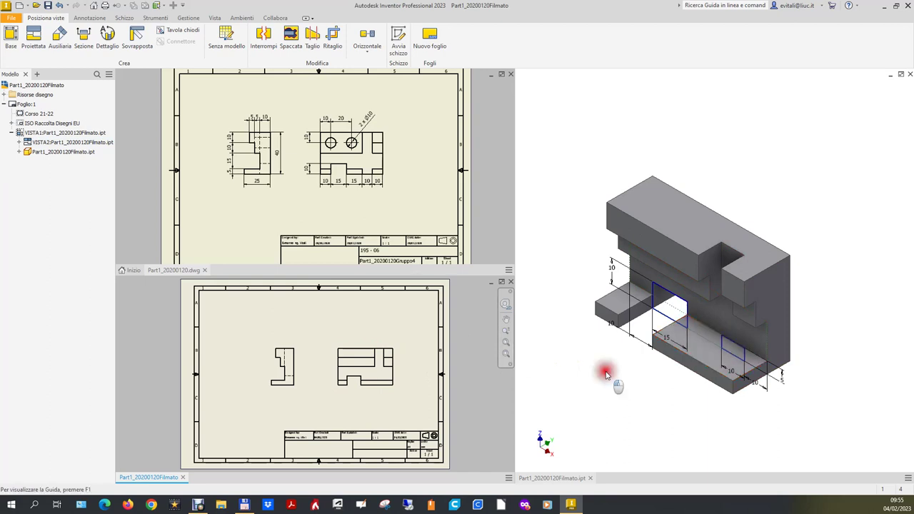
{"action": "left_click", "coordinate": [54, 37]}
{"action": "left_click", "coordinate": [749, 362]}
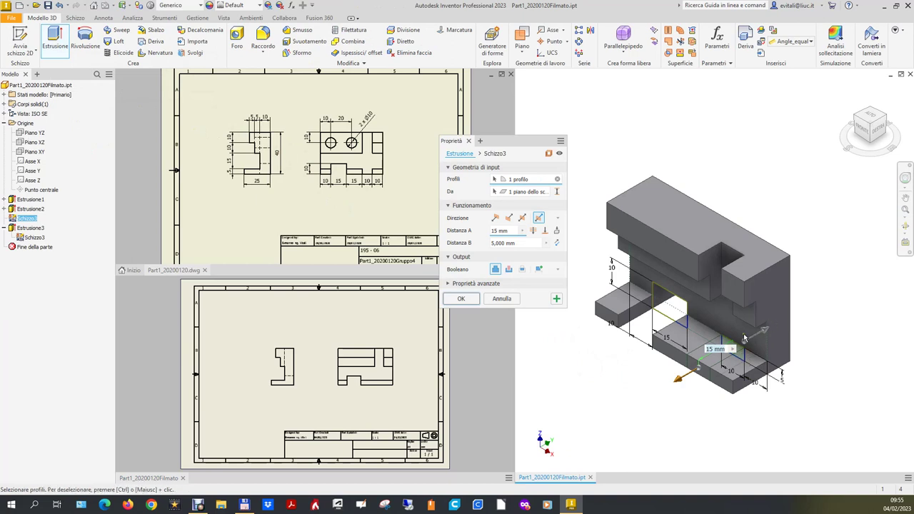
- Set the right rectangle's extrusion to cut 15 mm and confirm it as Estrusione4
{"action": "left_click", "coordinate": [508, 219]}
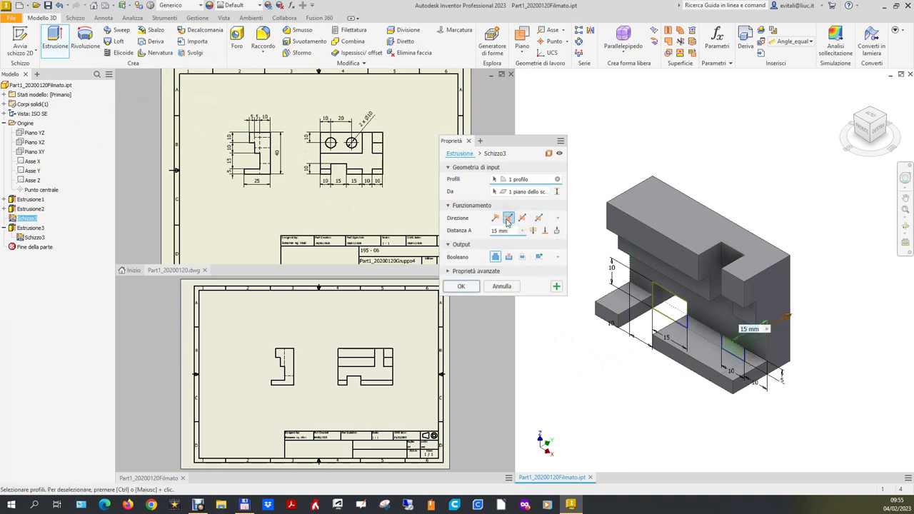
{"action": "left_click", "coordinate": [496, 218]}
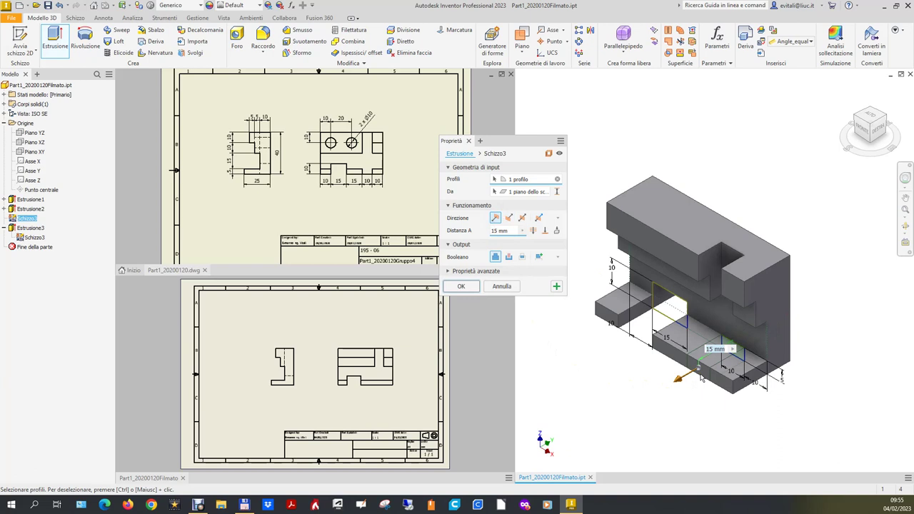
{"action": "mouse_move", "coordinate": [682, 389]}
{"action": "left_mouse_down"}
{"action": "mouse_move", "coordinate": [648, 405]}
{"action": "mouse_move", "coordinate": [668, 384]}
{"action": "left_mouse_up"}
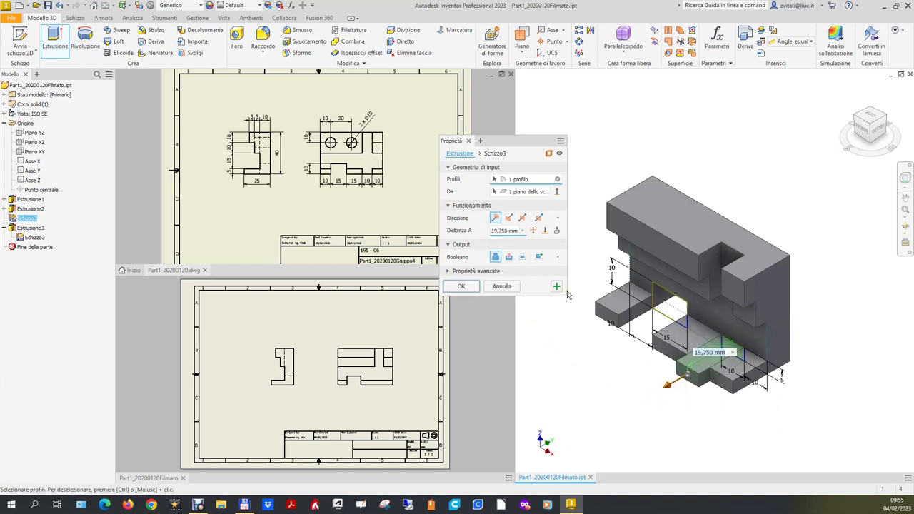
{"action": "left_click", "coordinate": [510, 257]}
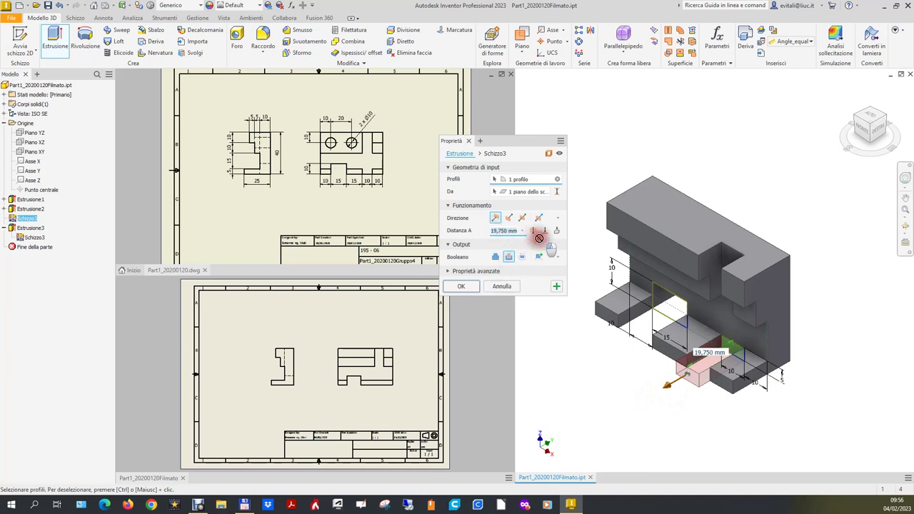
{"action": "type", "text": "15"}
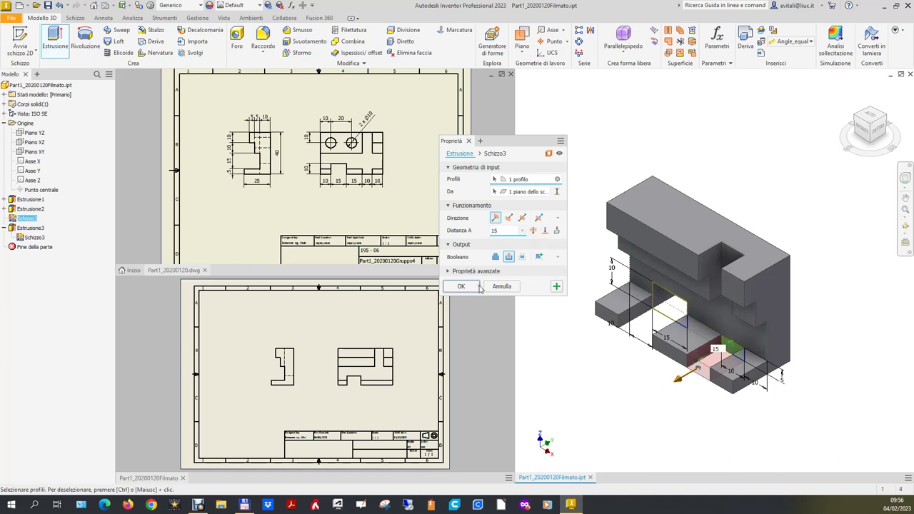
{"action": "left_click", "coordinate": [470, 285]}
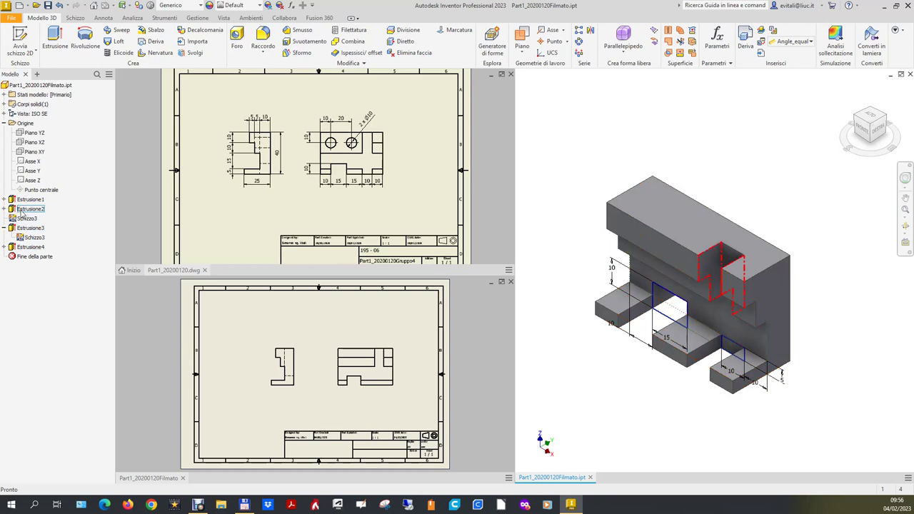
- Turn off Schizzo3's Visibilità under Estrusione2, then move to the drawing sheet
{"action": "left_click", "coordinate": [5, 247]}
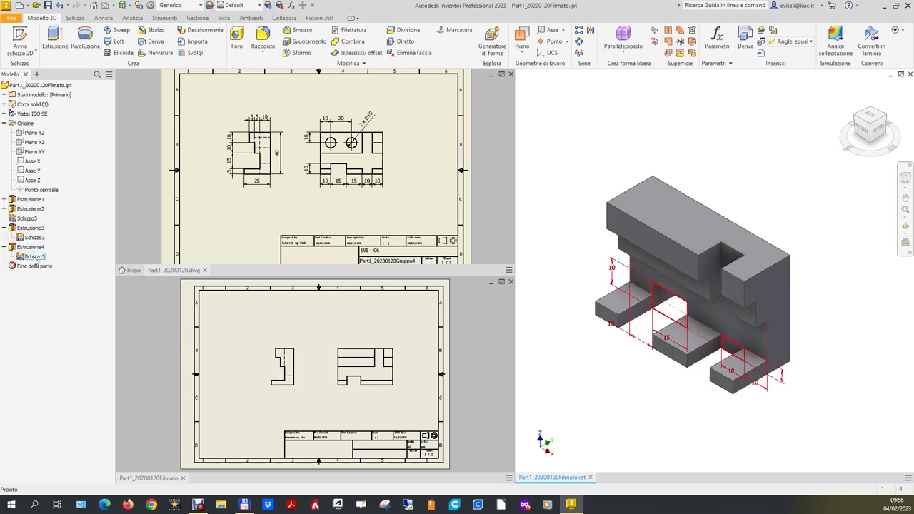
{"action": "left_click", "coordinate": [7, 211]}
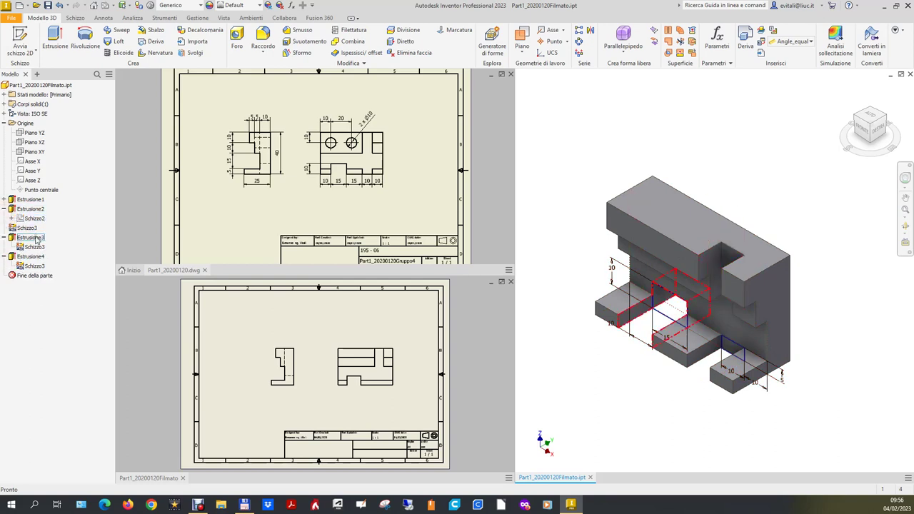
{"action": "right_click", "coordinate": [35, 232]}
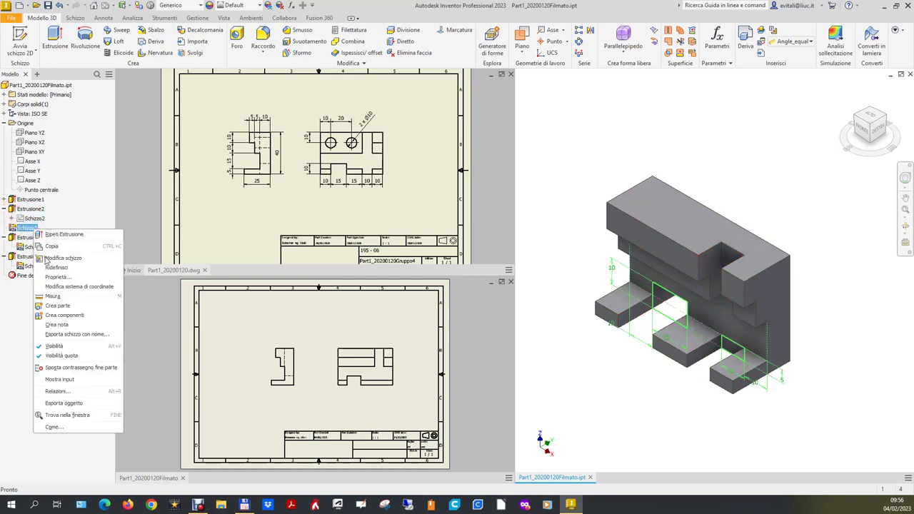
{"action": "left_click", "coordinate": [64, 347]}
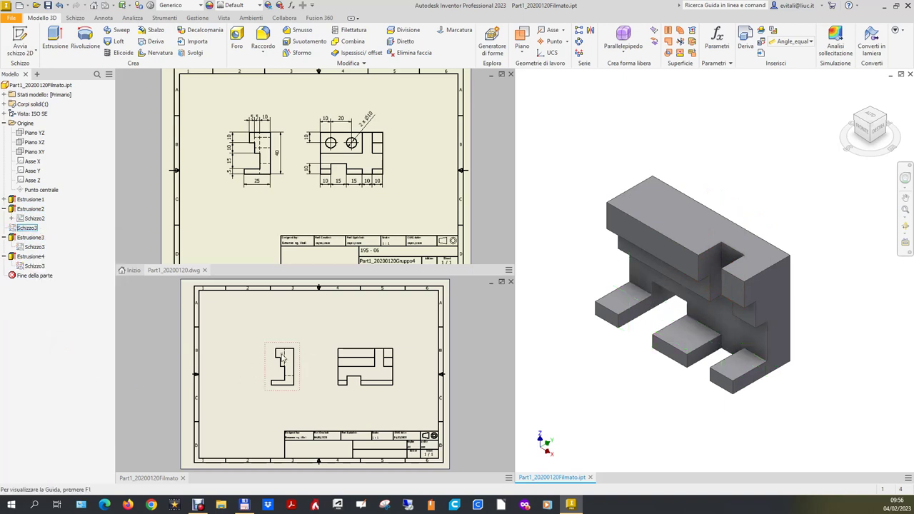
{"action": "left_click", "coordinate": [321, 331]}
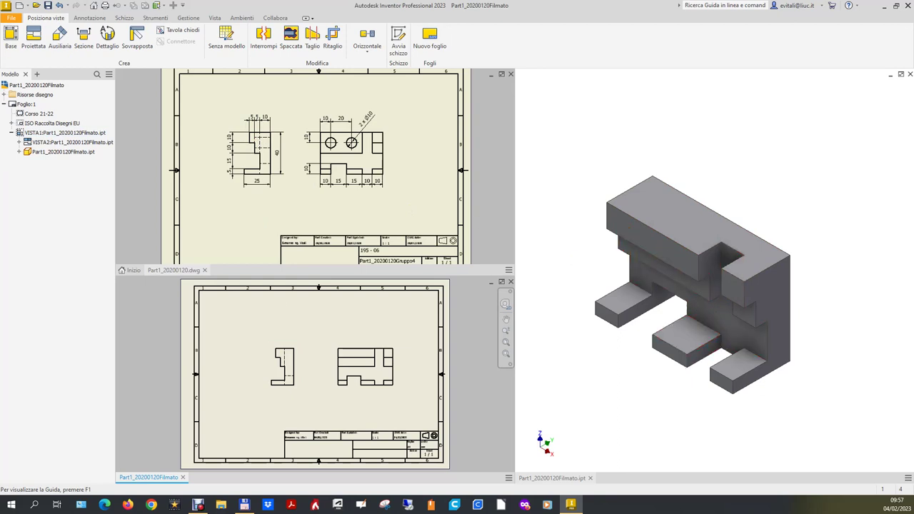
- Return to the 3D part window after reviewing the updated drawing views
{"action": "left_click", "coordinate": [598, 333]}
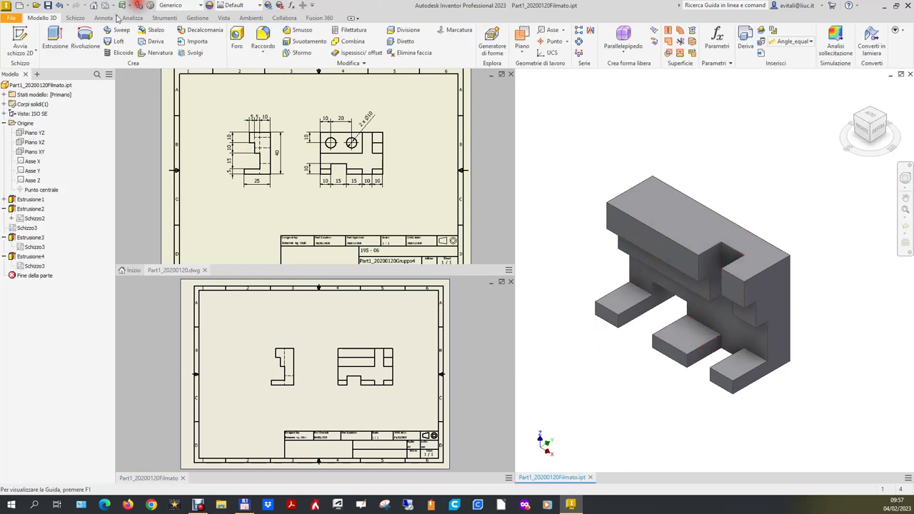
- Create Schizzo4 on the upper block's front face with its projected outline as non-construction lines
{"action": "left_click", "coordinate": [20, 40]}
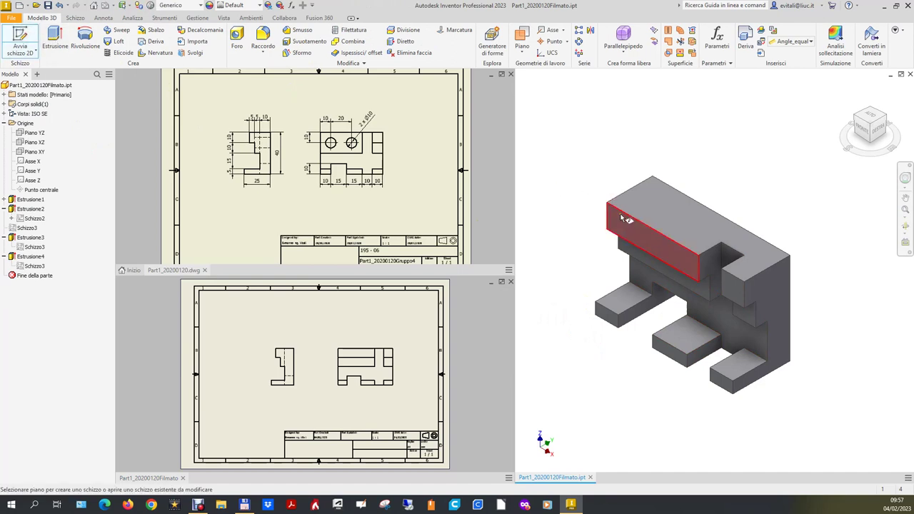
{"action": "left_click", "coordinate": [627, 226]}
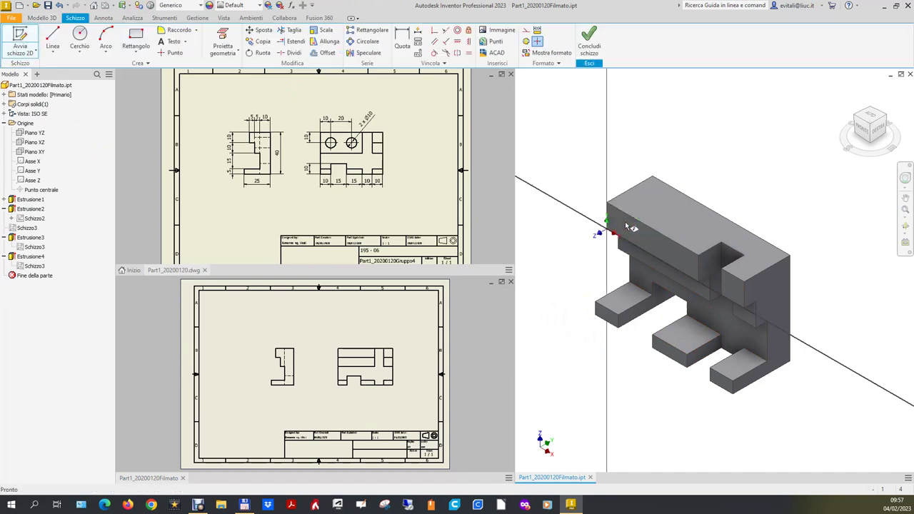
{"action": "left_click", "coordinate": [219, 35]}
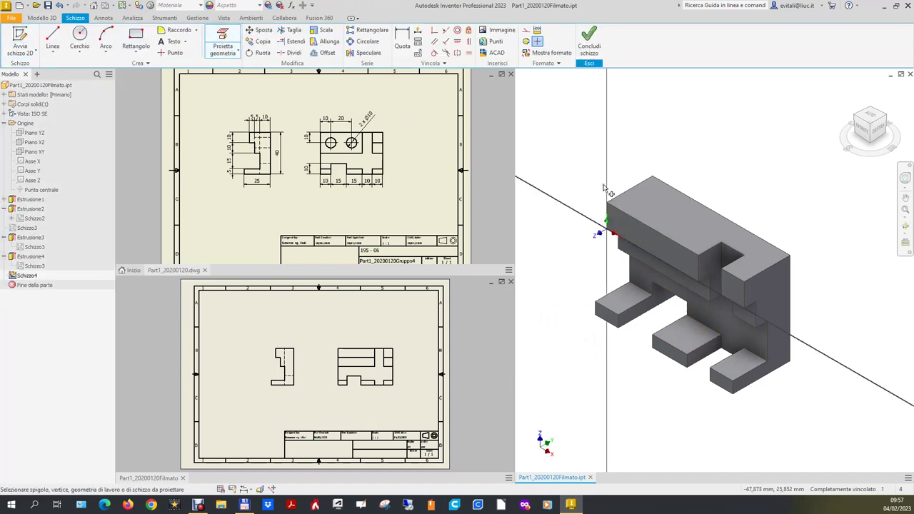
{"action": "left_click", "coordinate": [632, 225]}
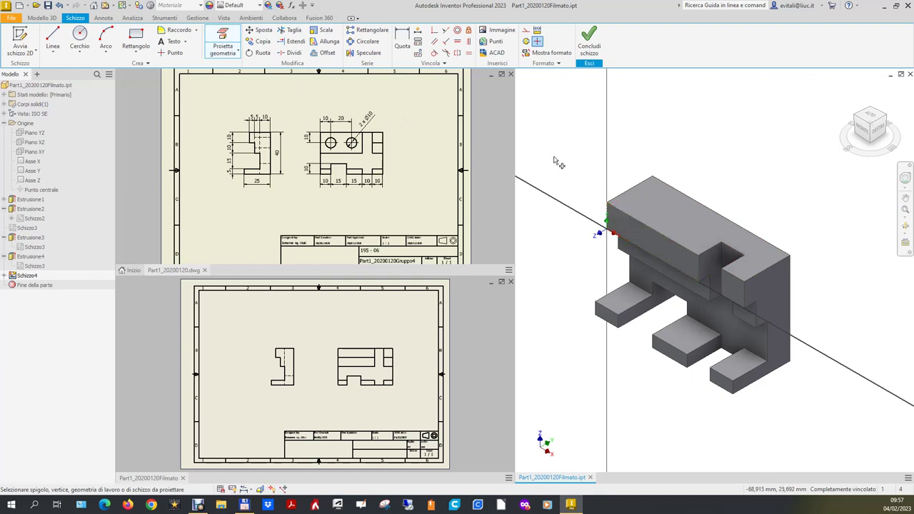
{"action": "left_click_drag", "start_coordinate": [556, 154], "coordinate": [711, 289]}
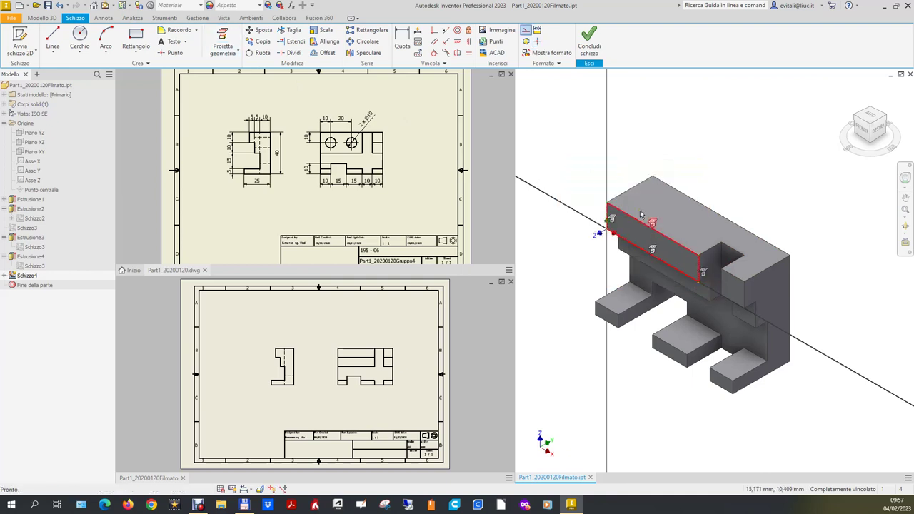
{"action": "left_click", "coordinate": [526, 33]}
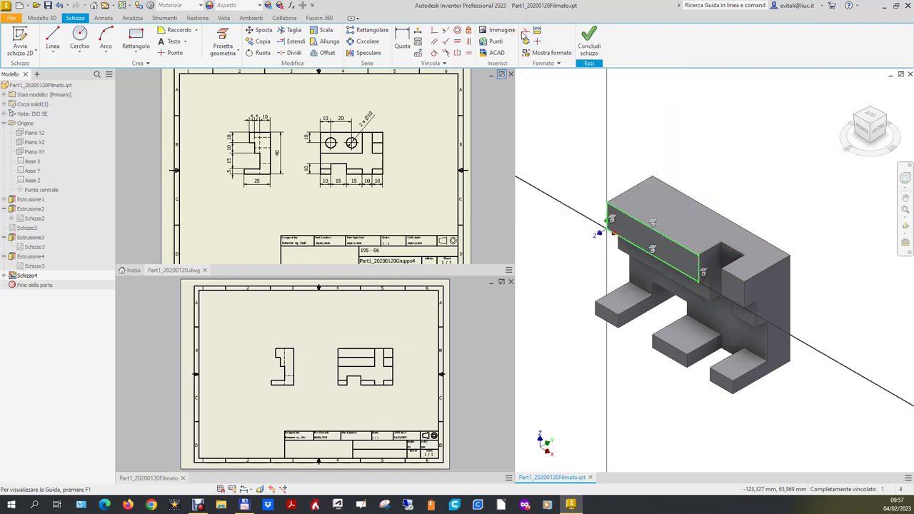
{"action": "left_click", "coordinate": [587, 39]}
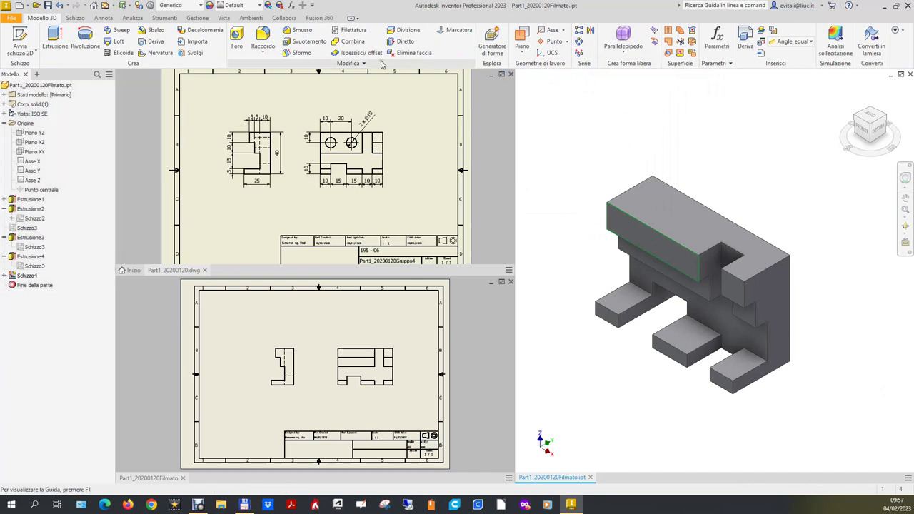
- Cut Schizzo4's outline 5 mm into the upper block as Estrusione5, then view the drawing
{"action": "left_click", "coordinate": [55, 37]}
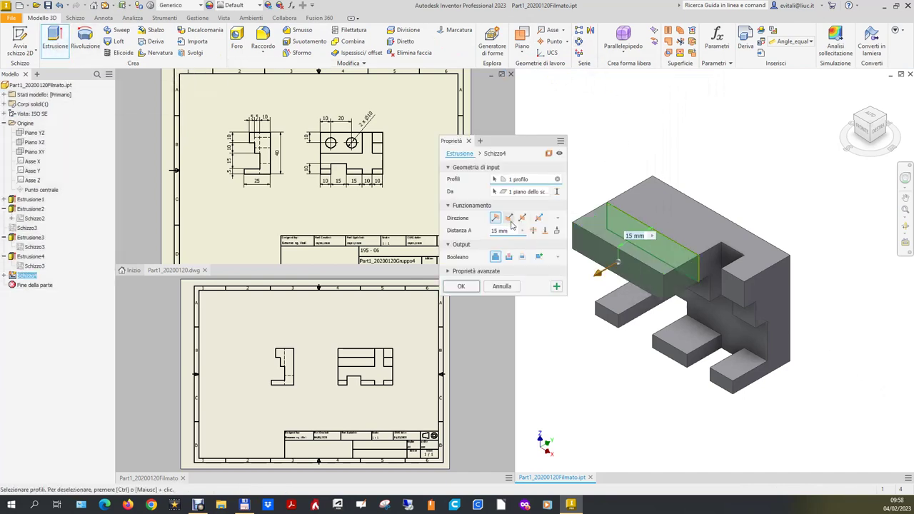
{"action": "left_click", "coordinate": [509, 256]}
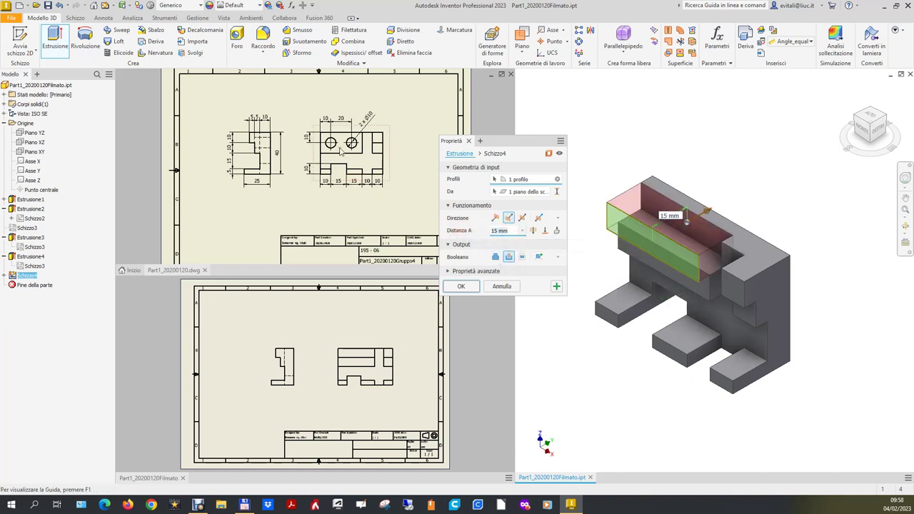
{"action": "type", "text": "5"}
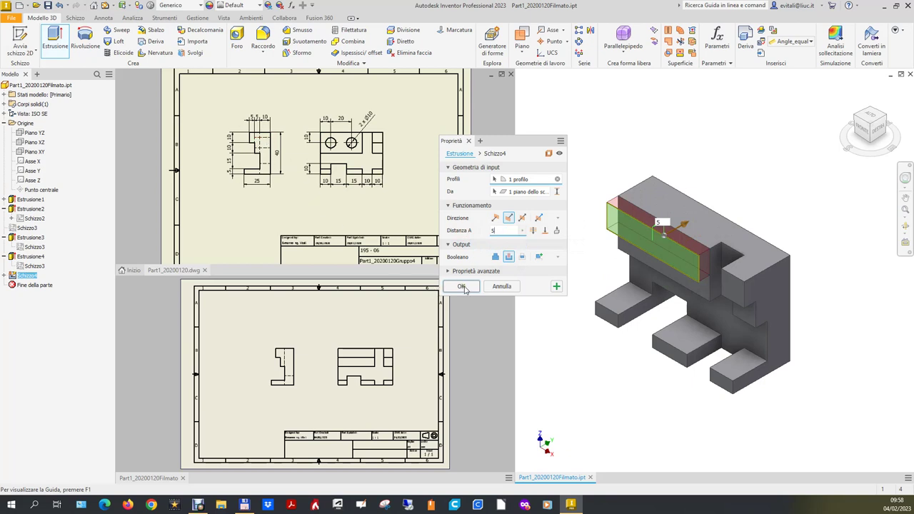
{"action": "left_click", "coordinate": [462, 287]}
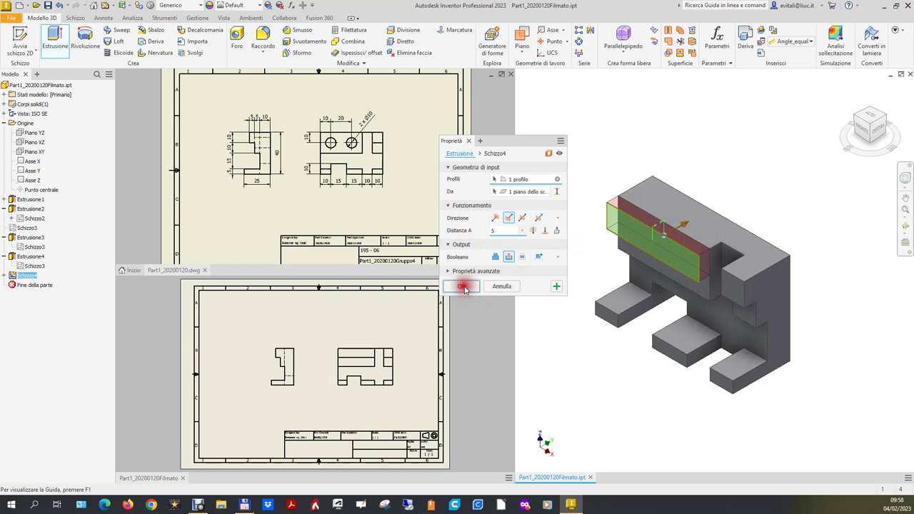
{"action": "left_click", "coordinate": [402, 312]}
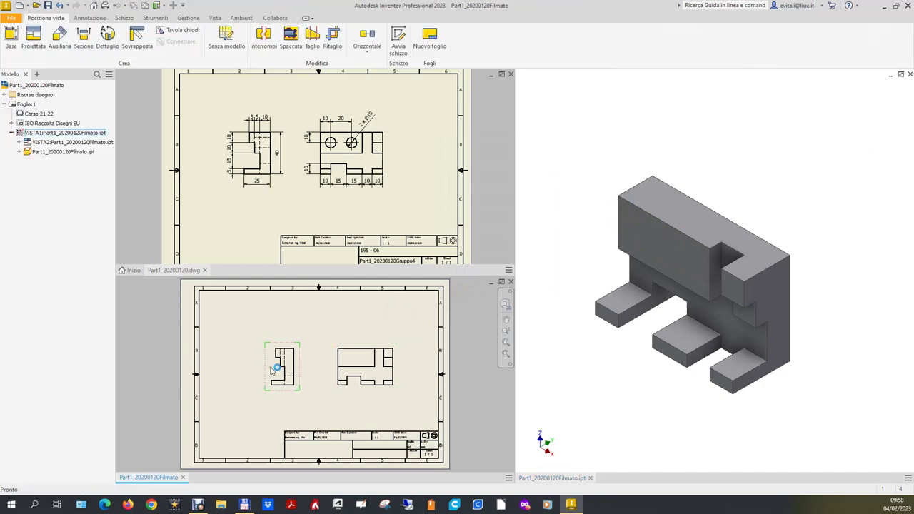
- Zoom the drawing views to inspect the new cut's hidden lines, then return to the part
{"action": "scroll", "coordinate": [285, 370], "scroll_direction": "up", "scroll_amount": 3}
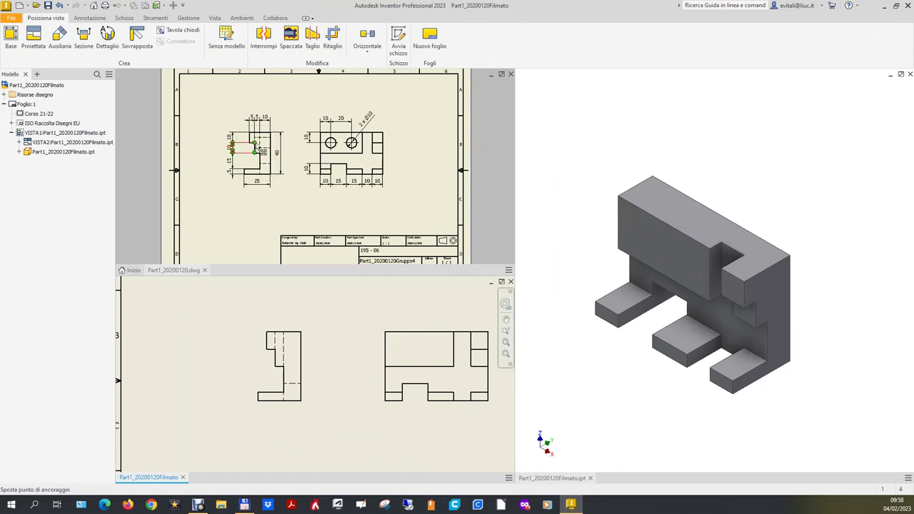
{"action": "scroll", "coordinate": [250, 147], "scroll_direction": "up", "scroll_amount": 5}
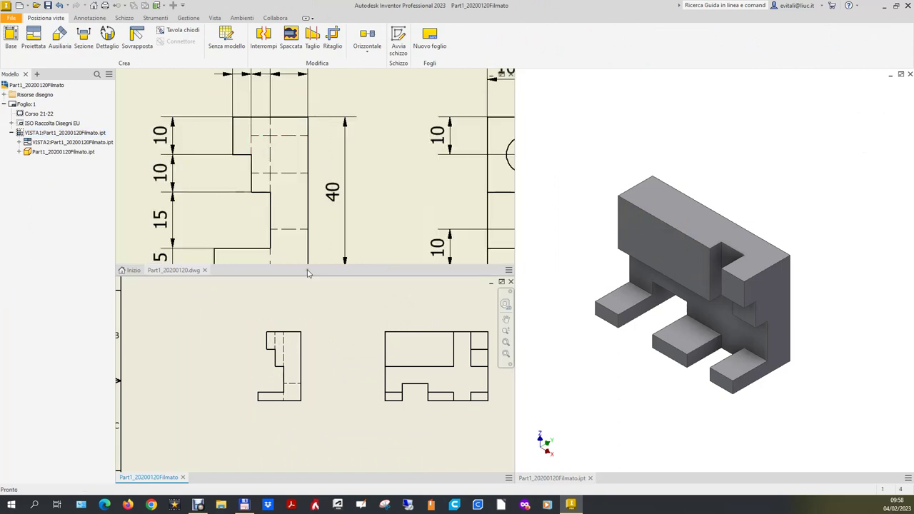
{"action": "scroll", "coordinate": [309, 227], "scroll_direction": "down", "scroll_amount": 2}
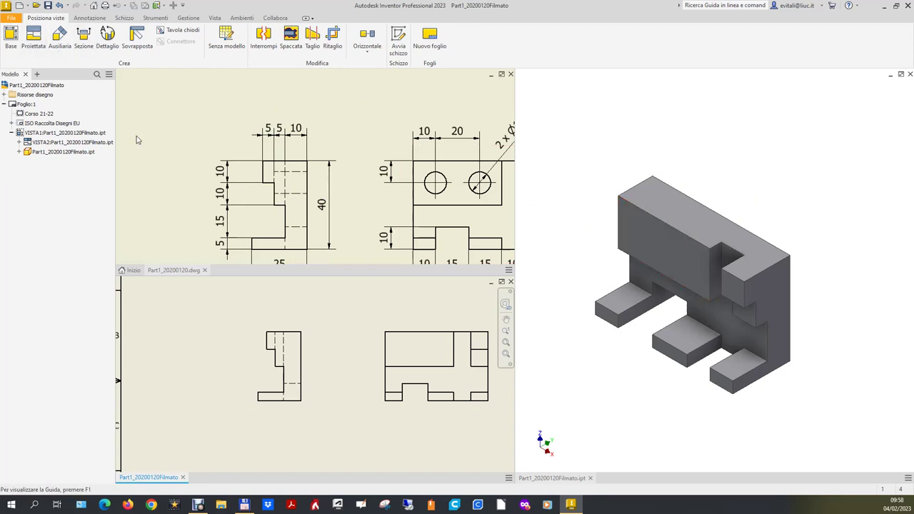
{"action": "left_click", "coordinate": [607, 118]}
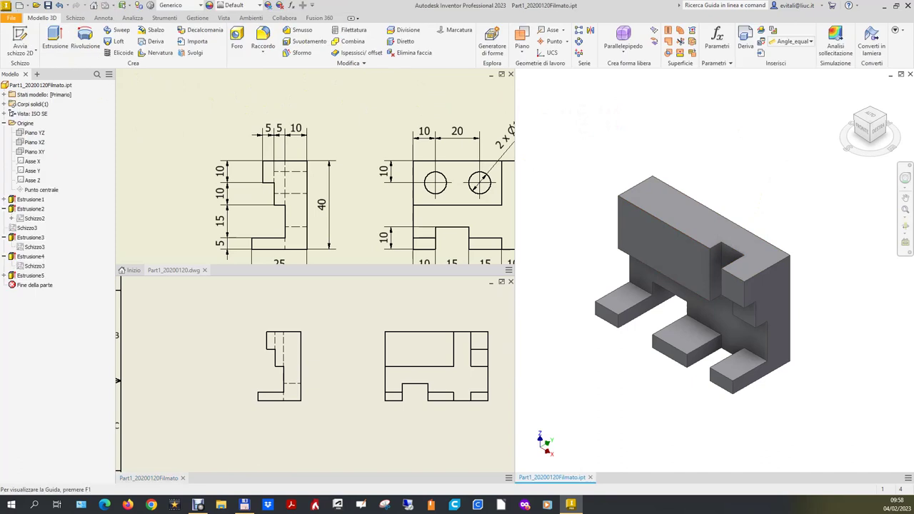
- Start a 2D sketch on the upper block's front face and draw two hole circles
{"action": "left_click", "coordinate": [29, 43]}
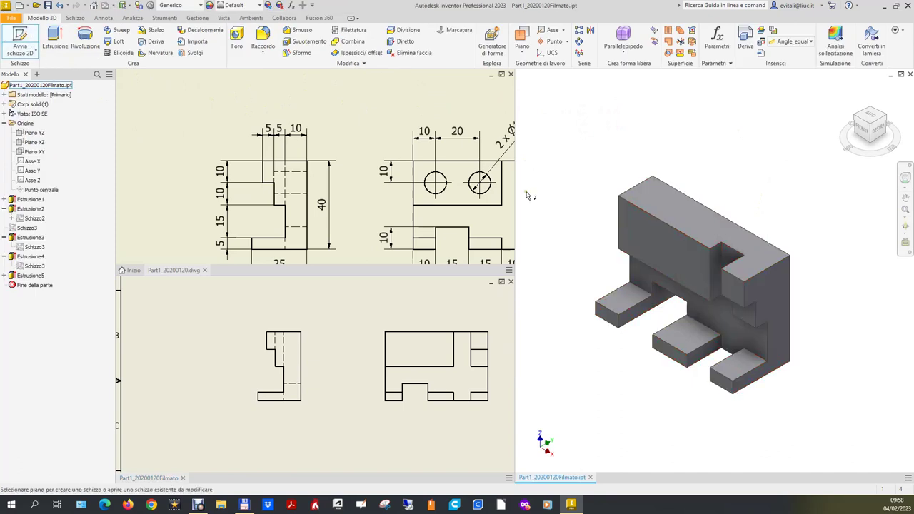
{"action": "left_click", "coordinate": [651, 235]}
{"action": "left_click", "coordinate": [79, 33]}
{"action": "left_click", "coordinate": [646, 244]}
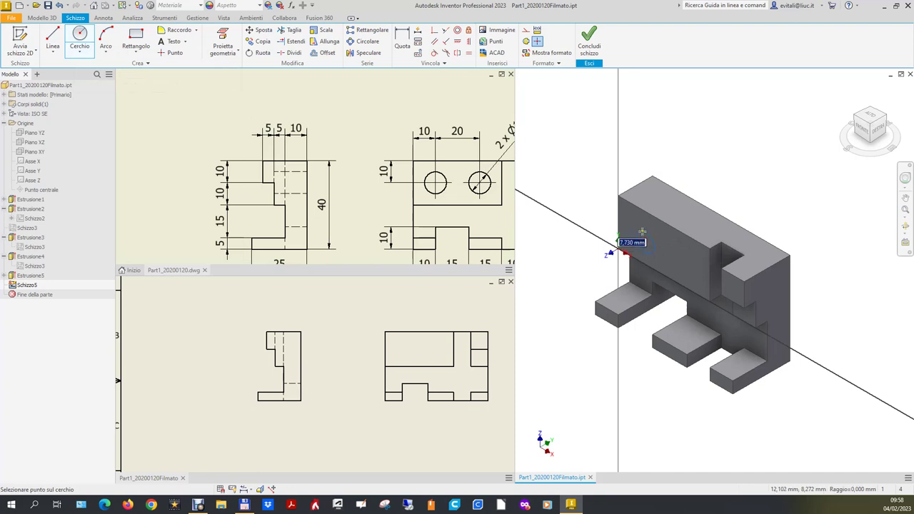
{"action": "left_click", "coordinate": [685, 255]}
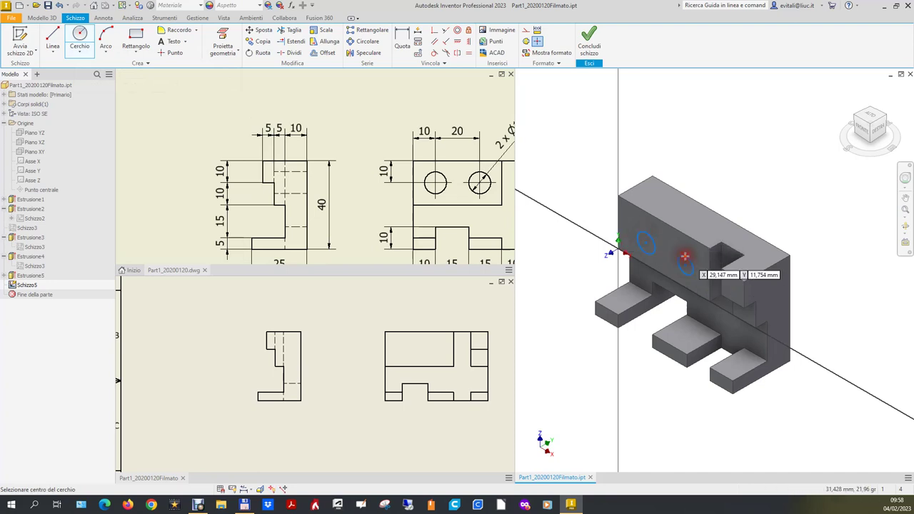
{"action": "scroll", "coordinate": [358, 147], "scroll_direction": "down", "scroll_amount": 2}
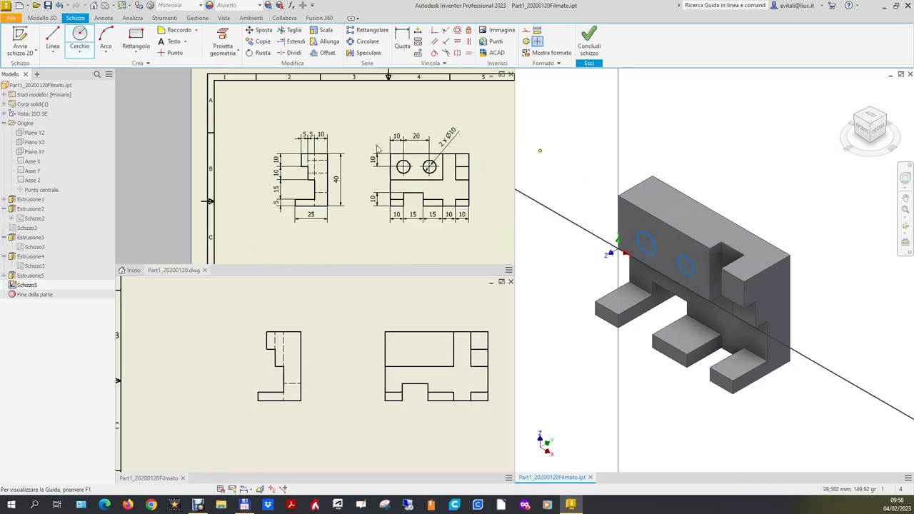
{"action": "scroll", "coordinate": [490, 163], "scroll_direction": "up", "scroll_amount": 2}
{"action": "left_click", "coordinate": [402, 39]}
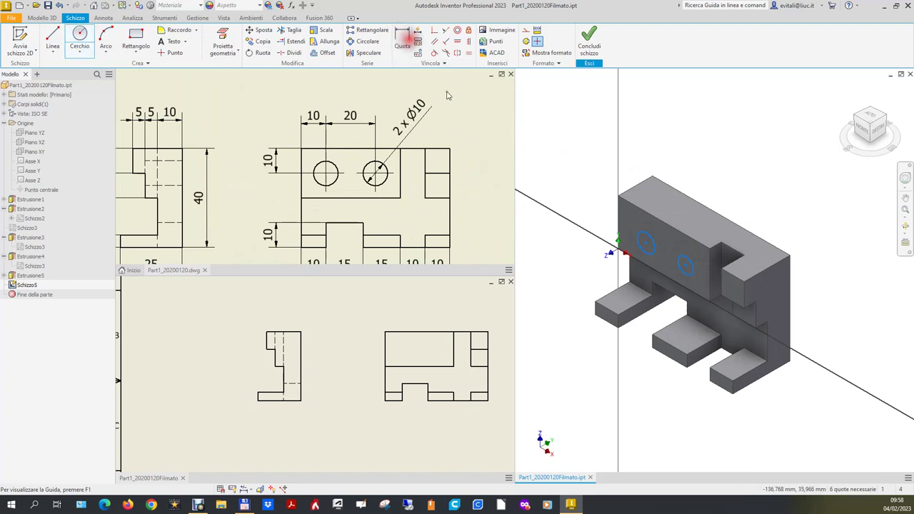
- Dimension one hole circle to a 10 mm diameter
{"action": "left_click", "coordinate": [652, 240]}
{"action": "left_click", "coordinate": [680, 167]}
{"action": "type", "text": "10"}
{"action": "key", "text": "Return"}
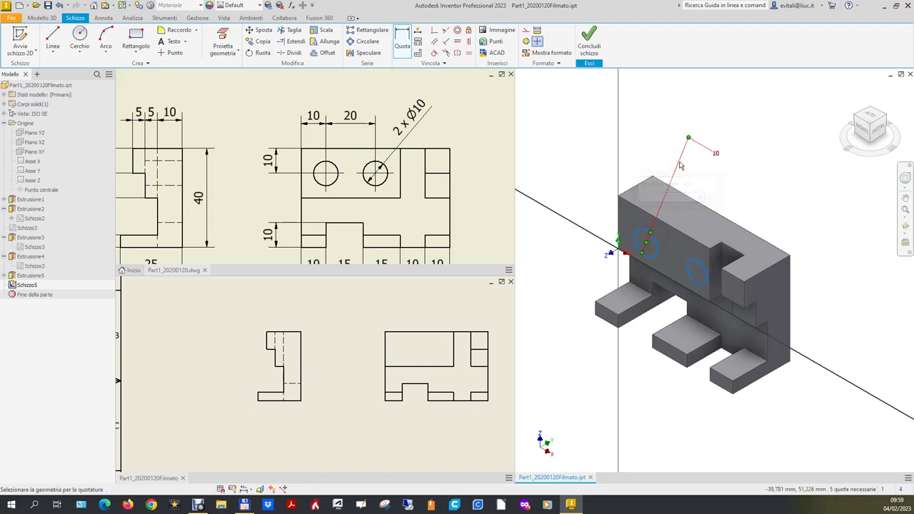
- Make both circles equal and align their centres horizontally
{"action": "left_click", "coordinate": [469, 53]}
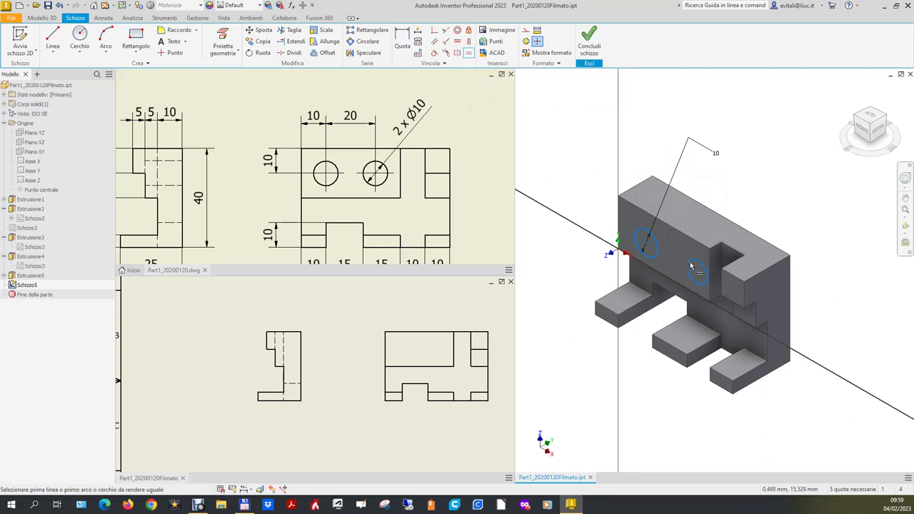
{"action": "left_click", "coordinate": [659, 253]}
{"action": "left_click", "coordinate": [684, 263]}
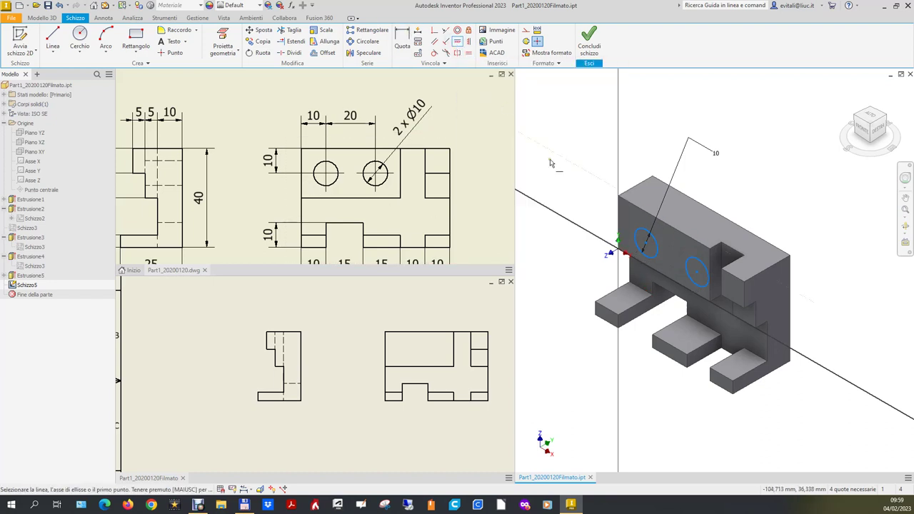
{"action": "left_click", "coordinate": [646, 247]}
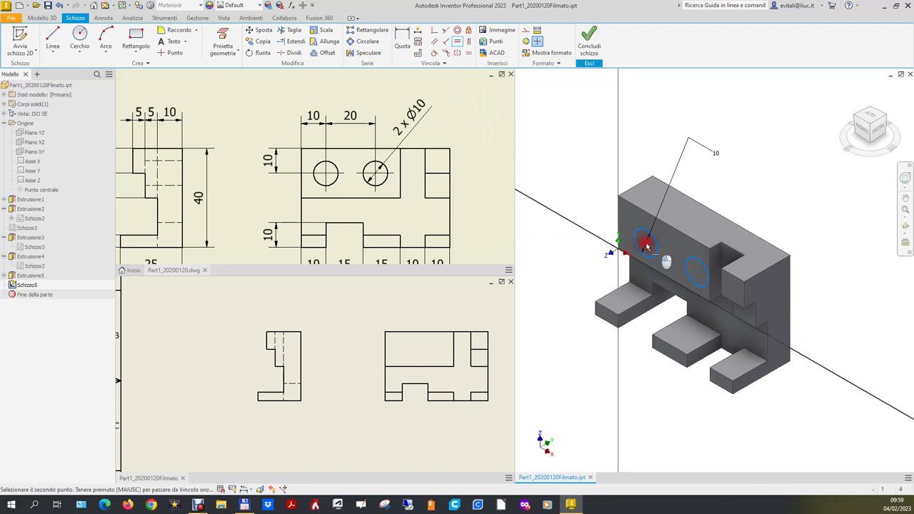
{"action": "left_click", "coordinate": [699, 275]}
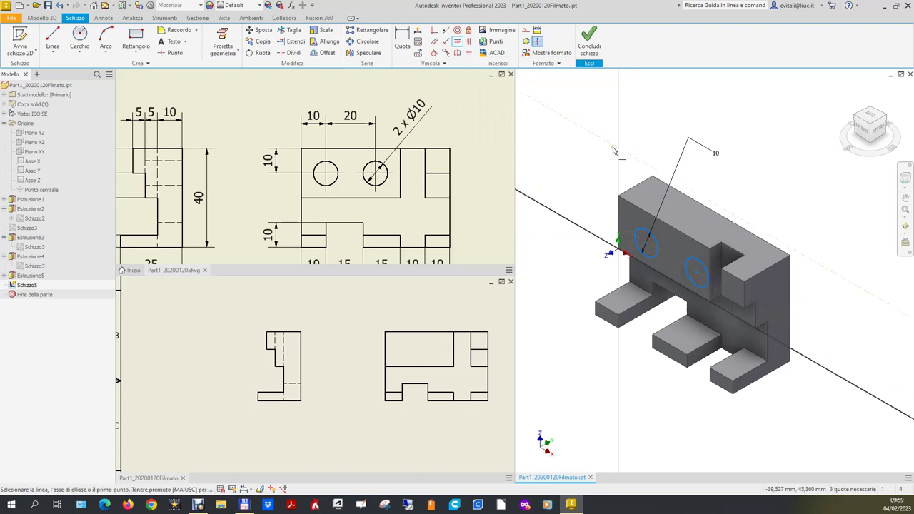
- Place the left circle's centre 10 from the top edge and 10 from the left edge
{"action": "key", "text": "d"}
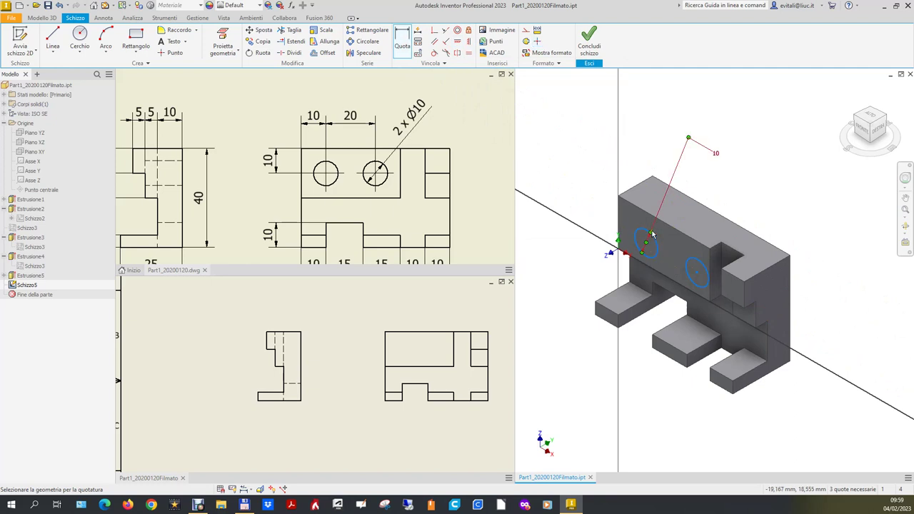
{"action": "left_click", "coordinate": [648, 216]}
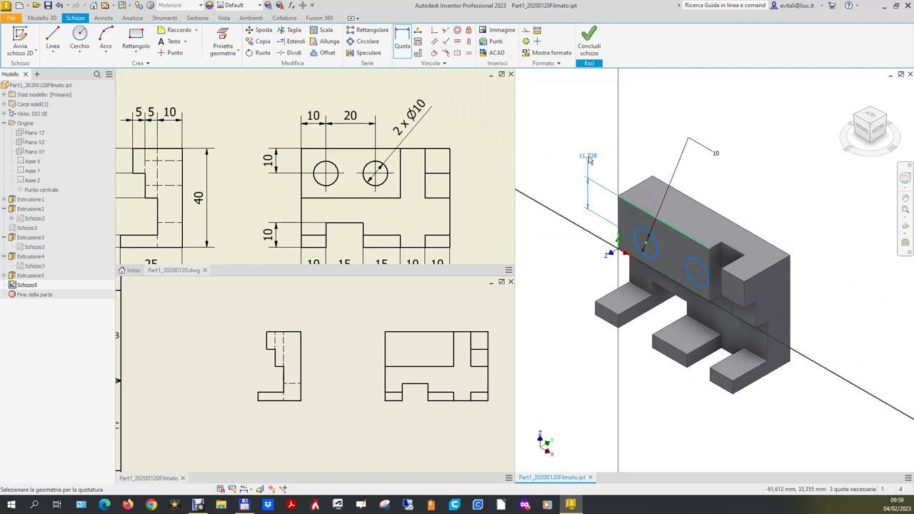
{"action": "left_click", "coordinate": [589, 161]}
{"action": "type", "text": "10"}
{"action": "key", "text": "Return"}
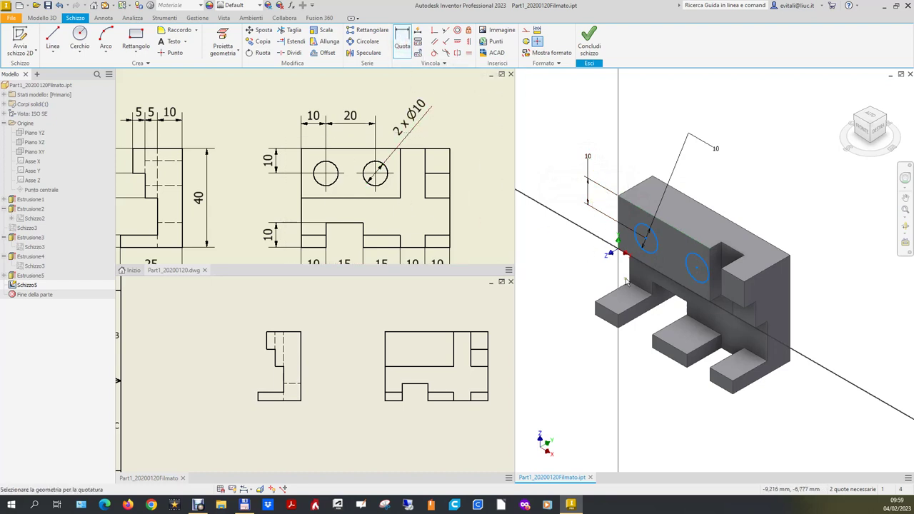
{"action": "left_click", "coordinate": [647, 243]}
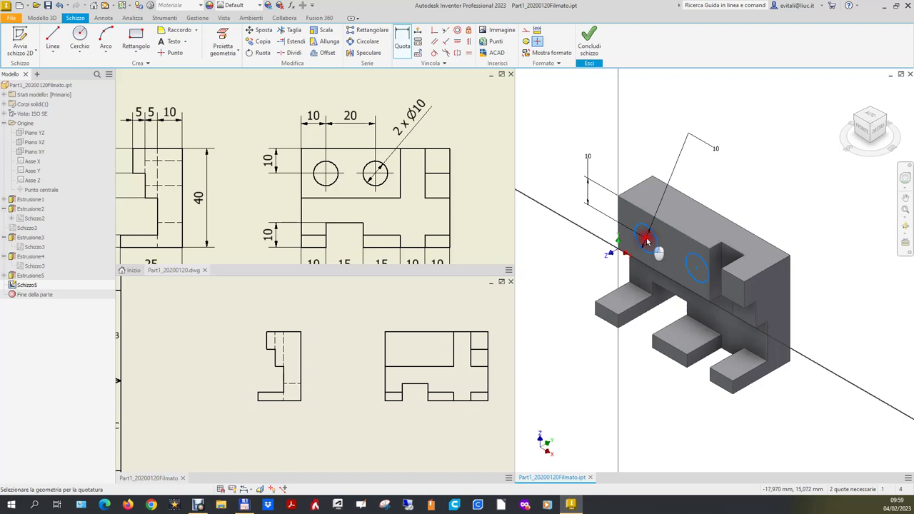
{"action": "left_click", "coordinate": [619, 230]}
{"action": "left_click", "coordinate": [614, 170]}
{"action": "type", "text": "10"}
{"action": "key", "text": "Return"}
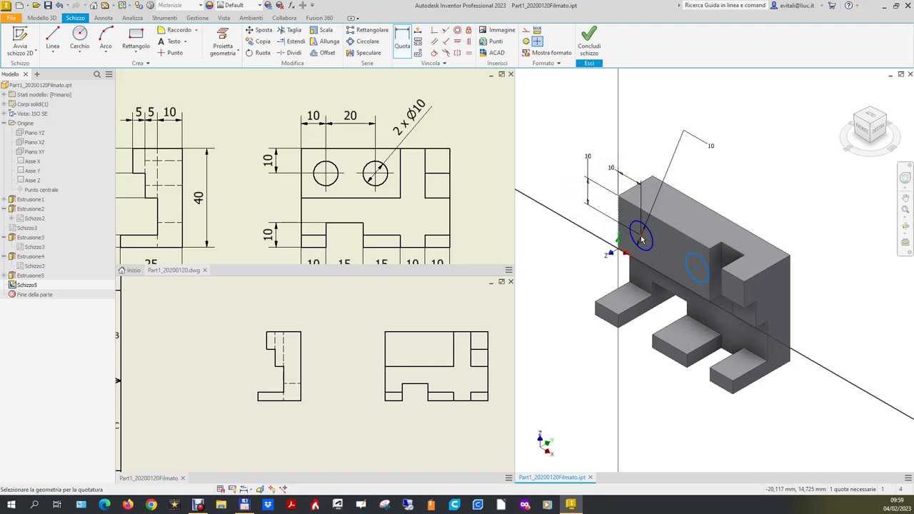
- Space the two circle centres 20 apart and finish the sketch
{"action": "left_click", "coordinate": [698, 270]}
{"action": "left_click", "coordinate": [678, 213]}
{"action": "type", "text": "20"}
{"action": "key", "text": "Return"}
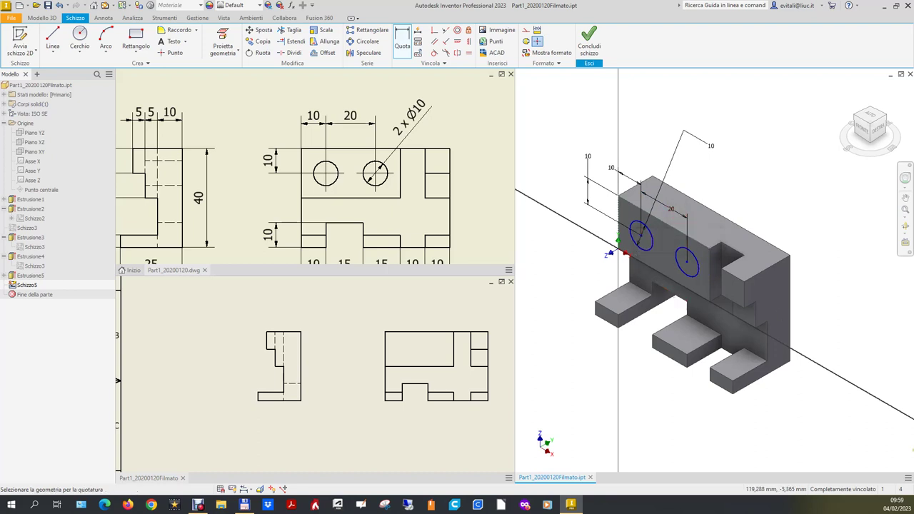
{"action": "left_click", "coordinate": [591, 37]}
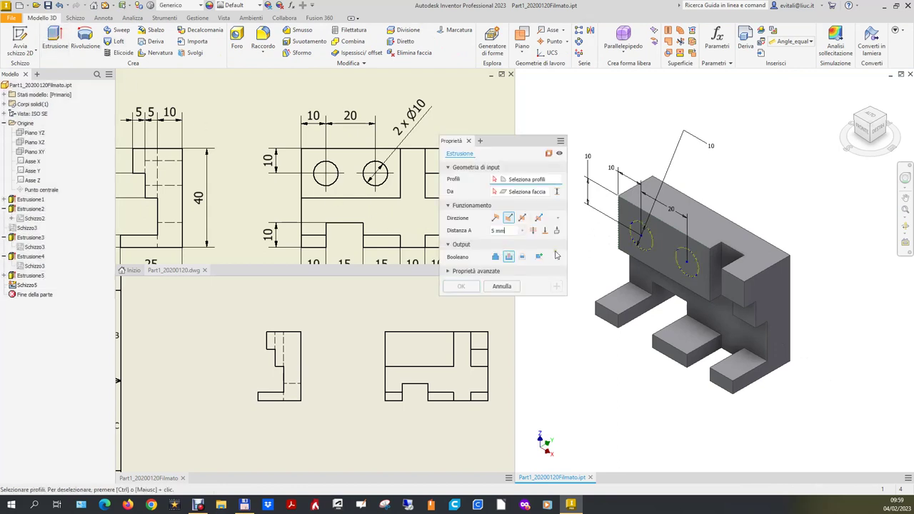
- Extrude both circles as a Through All cut to make two holes through the upper block
{"action": "left_click", "coordinate": [686, 268]}
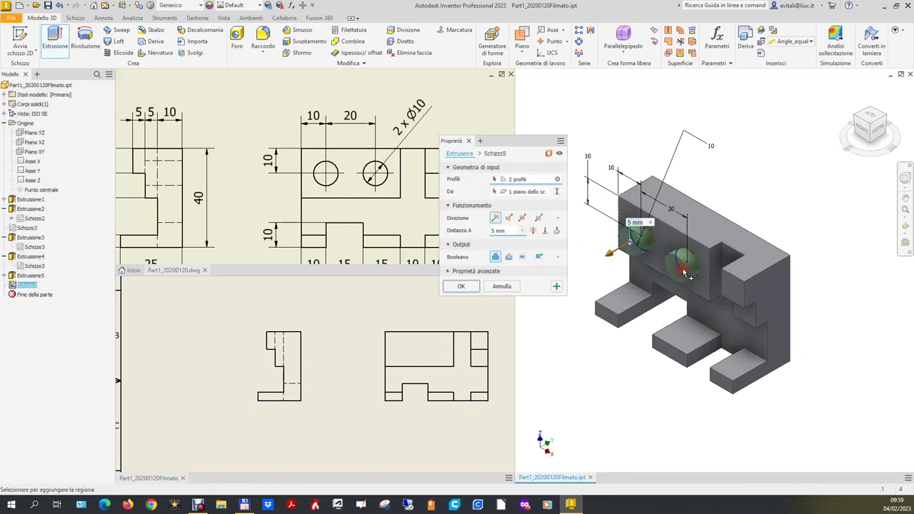
{"action": "left_click", "coordinate": [509, 257]}
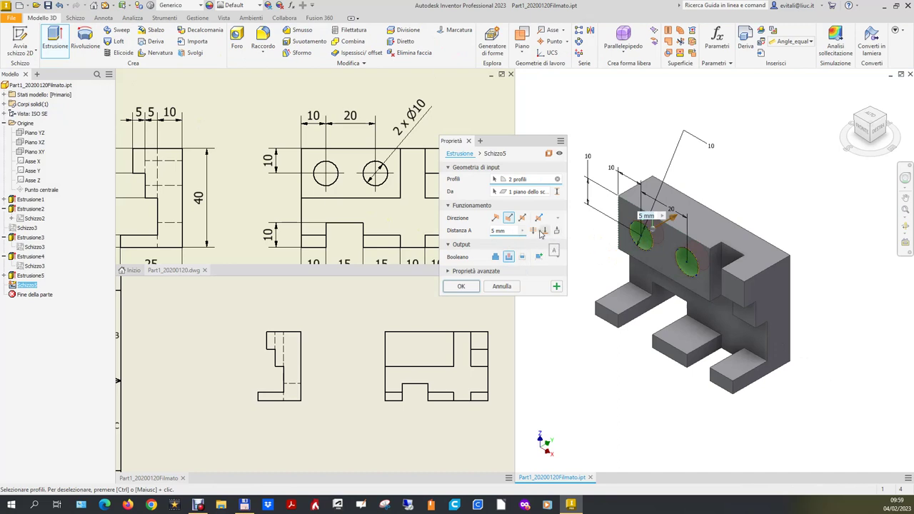
{"action": "left_click", "coordinate": [532, 231]}
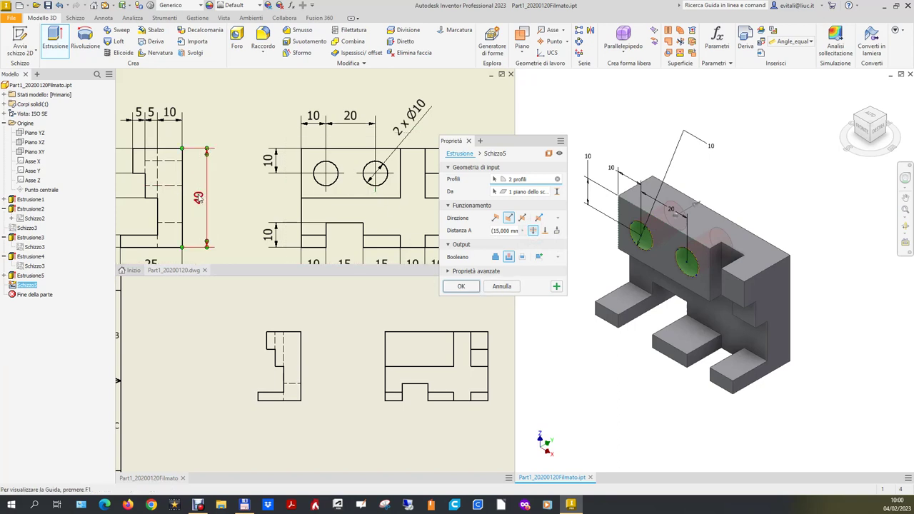
{"action": "left_click", "coordinate": [462, 287]}
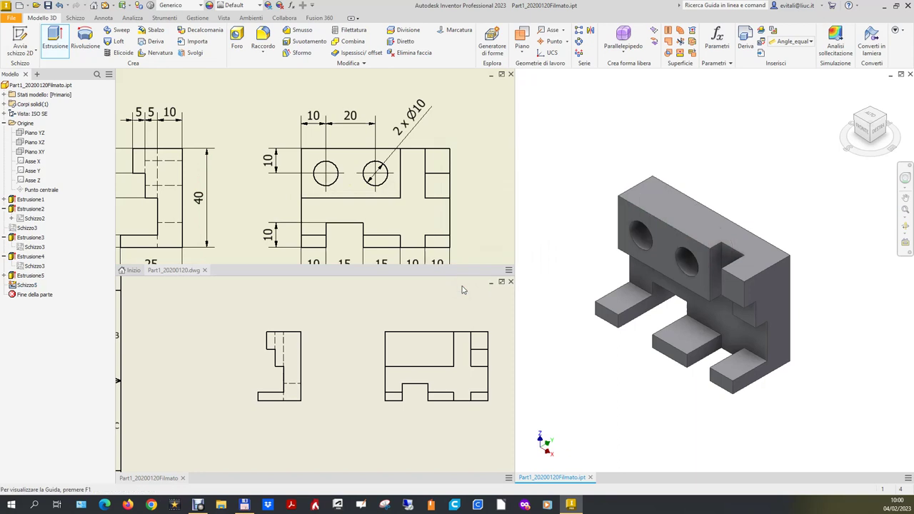
- Check the linked drawing's updated views showing the new holes, briefly revisiting the part
{"action": "left_click", "coordinate": [377, 315]}
{"action": "key", "text": "Escape"}
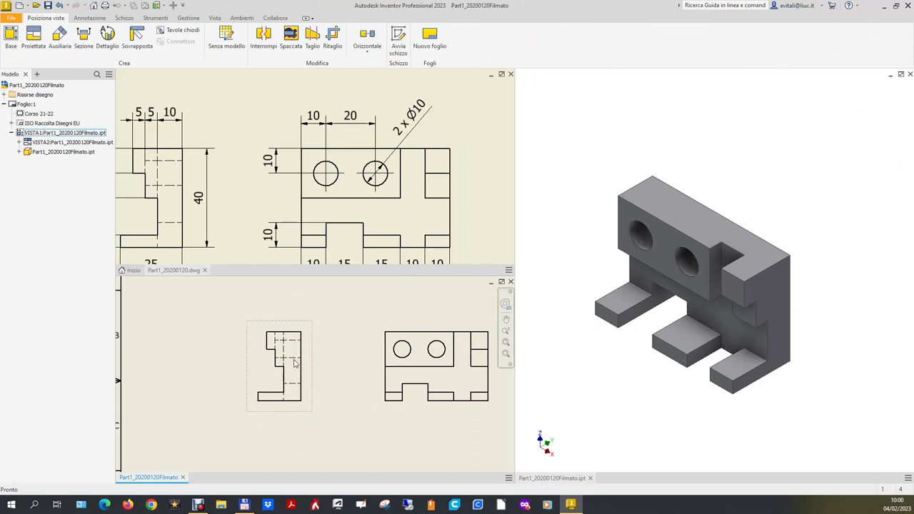
{"action": "scroll", "coordinate": [325, 322], "scroll_direction": "down", "scroll_amount": 3}
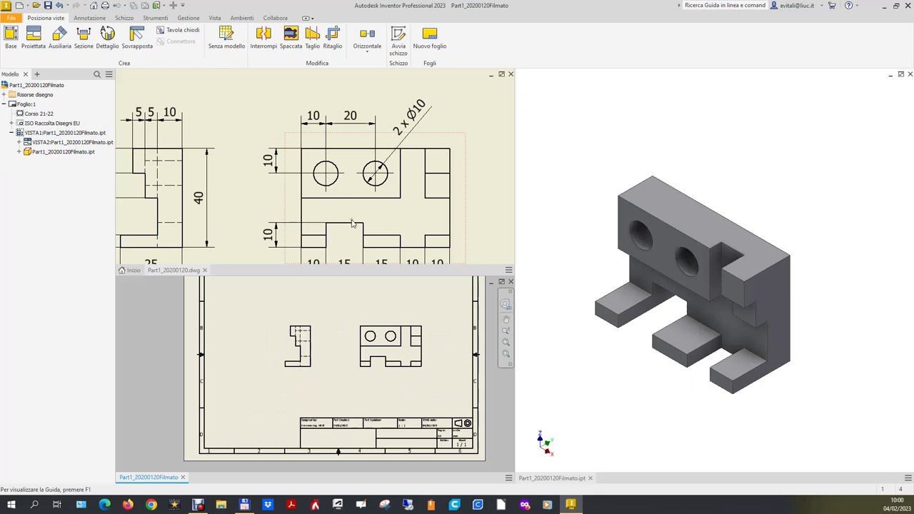
{"action": "scroll", "coordinate": [292, 140], "scroll_direction": "down", "scroll_amount": 3}
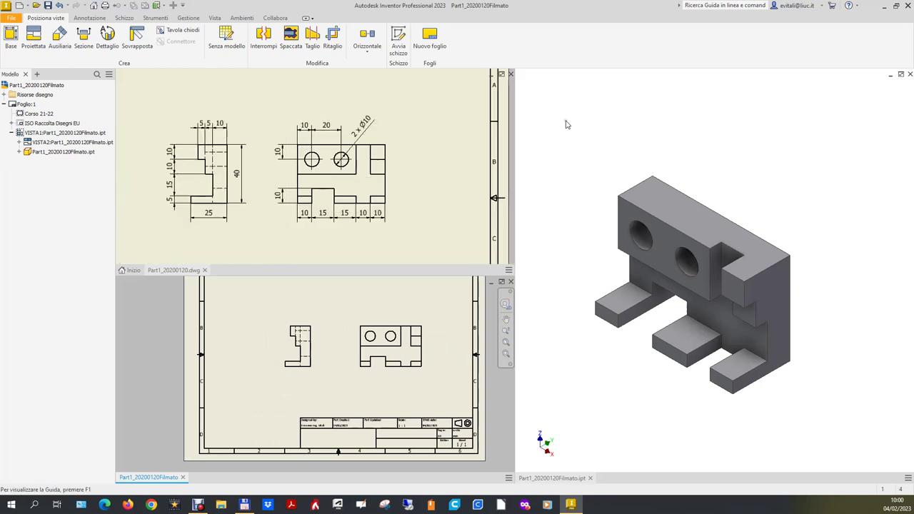
{"action": "left_click", "coordinate": [713, 143]}
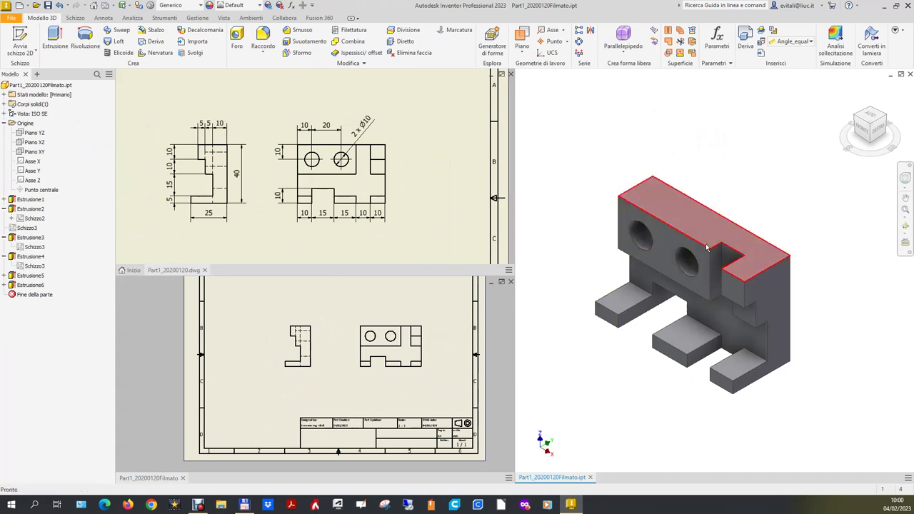
{"action": "scroll", "coordinate": [452, 343], "scroll_direction": "down", "scroll_amount": 3}
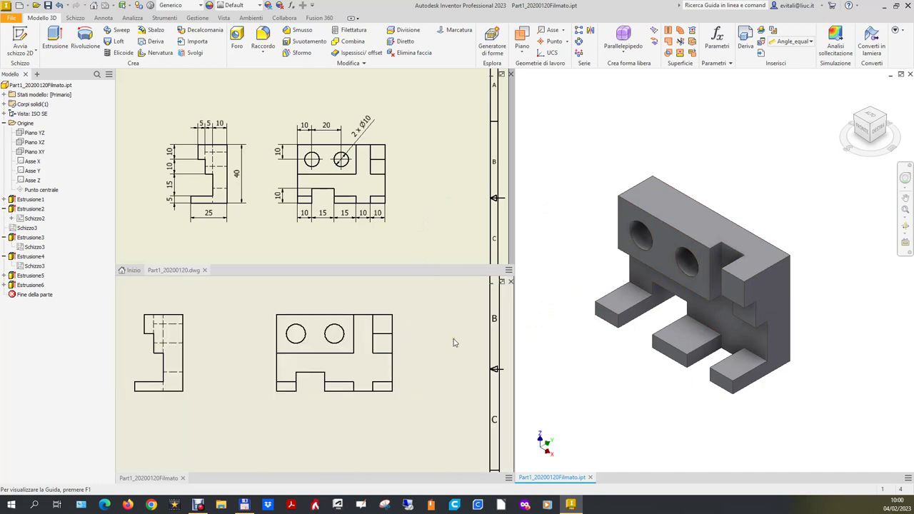
{"action": "scroll", "coordinate": [453, 343], "scroll_direction": "up", "scroll_amount": 2}
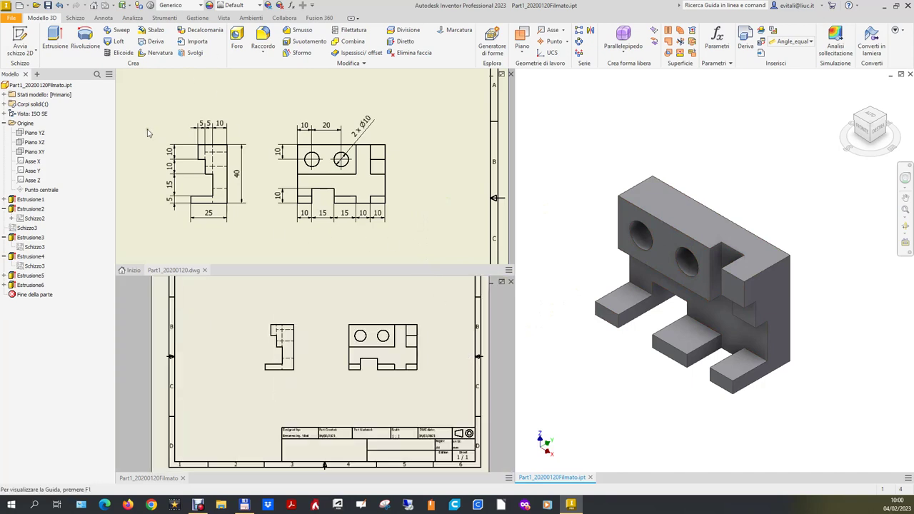
{"action": "left_click", "coordinate": [189, 352]}
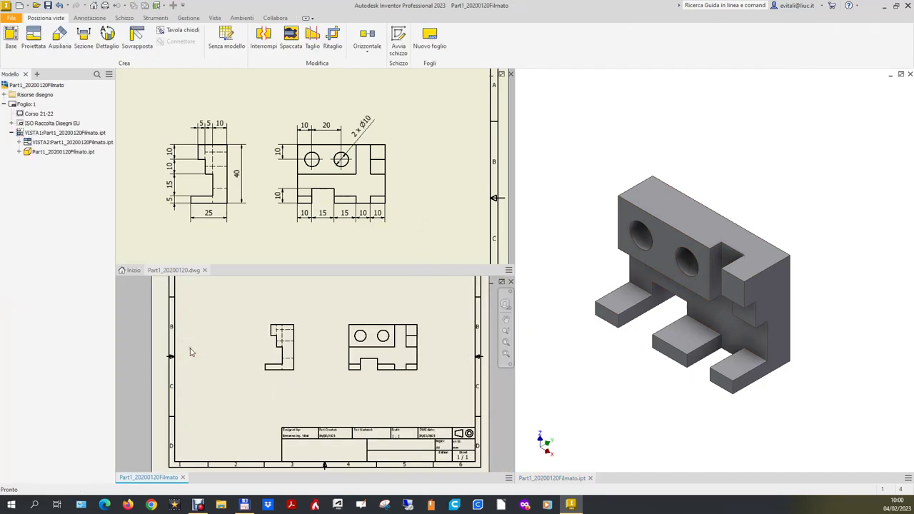
- Add a Center Mark from the Annotate tab to the left hole in the front view
{"action": "left_click", "coordinate": [86, 19]}
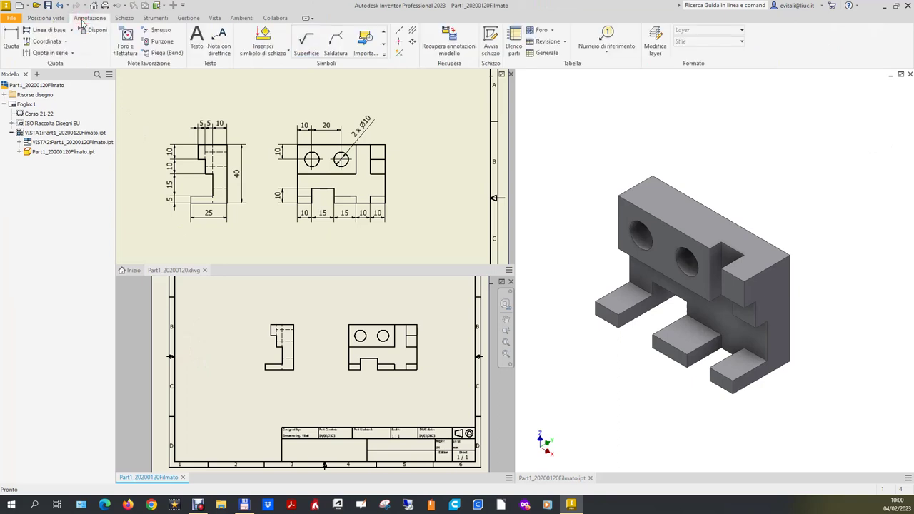
{"action": "left_click", "coordinate": [412, 33]}
{"action": "scroll", "coordinate": [298, 348], "scroll_direction": "up", "scroll_amount": 5}
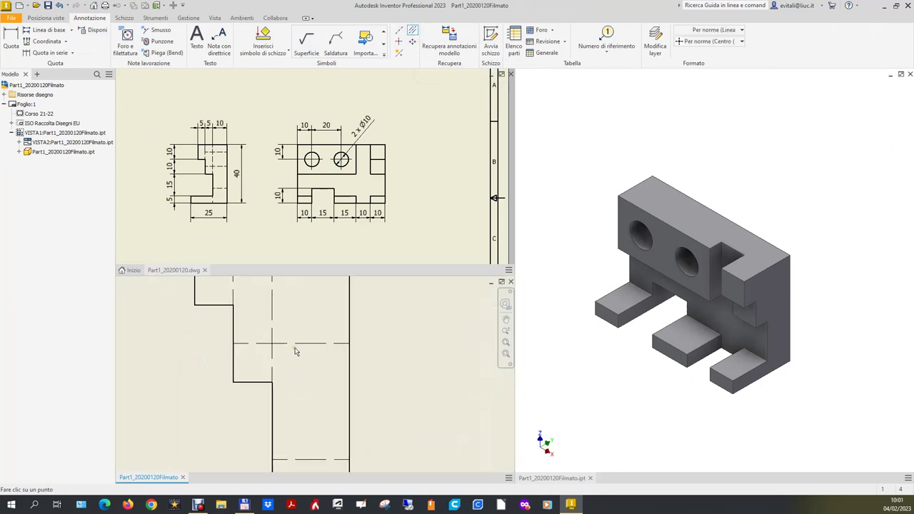
{"action": "scroll", "coordinate": [315, 360], "scroll_direction": "down", "scroll_amount": 3}
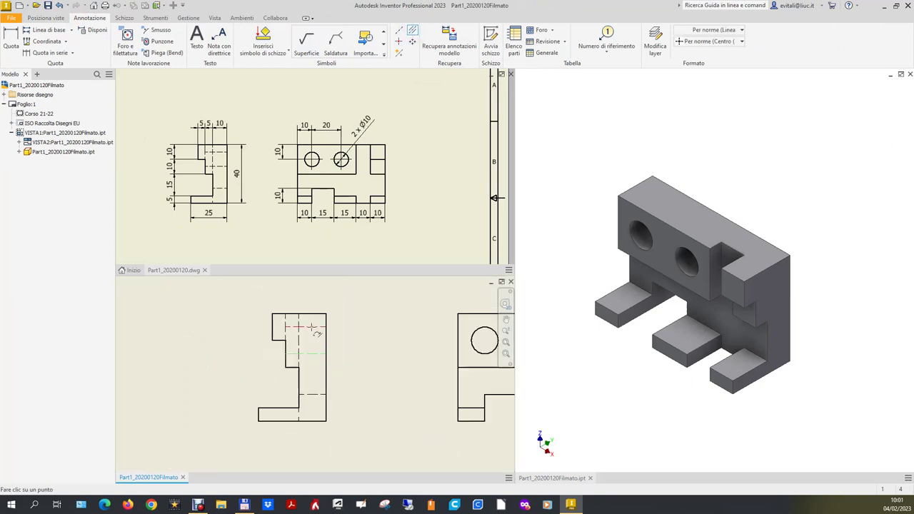
{"action": "scroll", "coordinate": [150, 350], "scroll_direction": "down", "scroll_amount": 4}
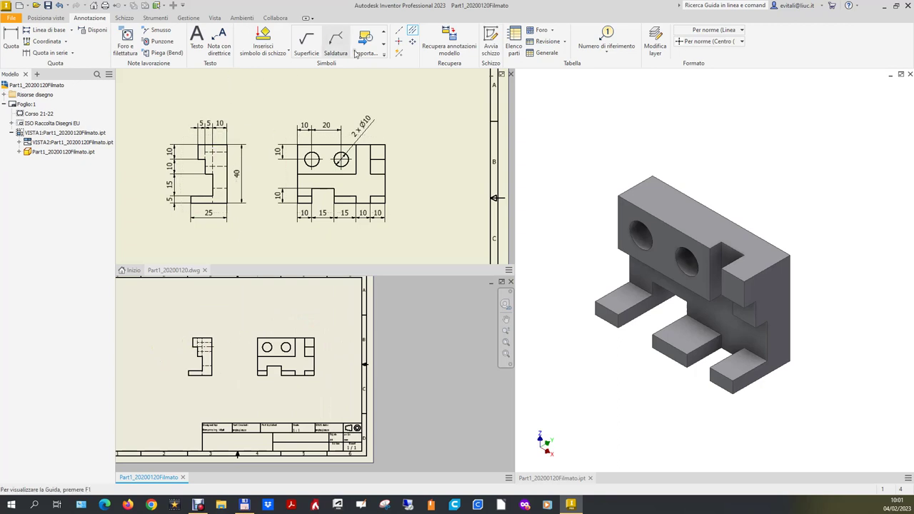
{"action": "left_click", "coordinate": [400, 38]}
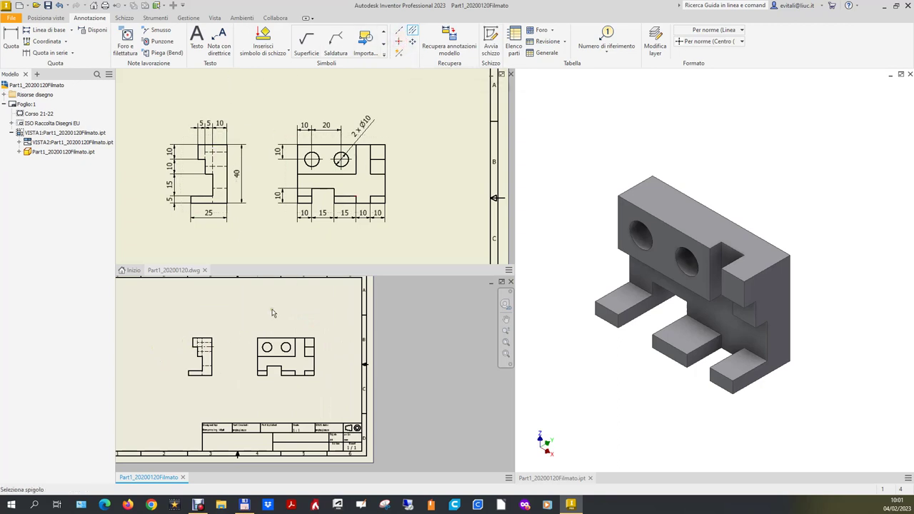
{"action": "left_click", "coordinate": [270, 346]}
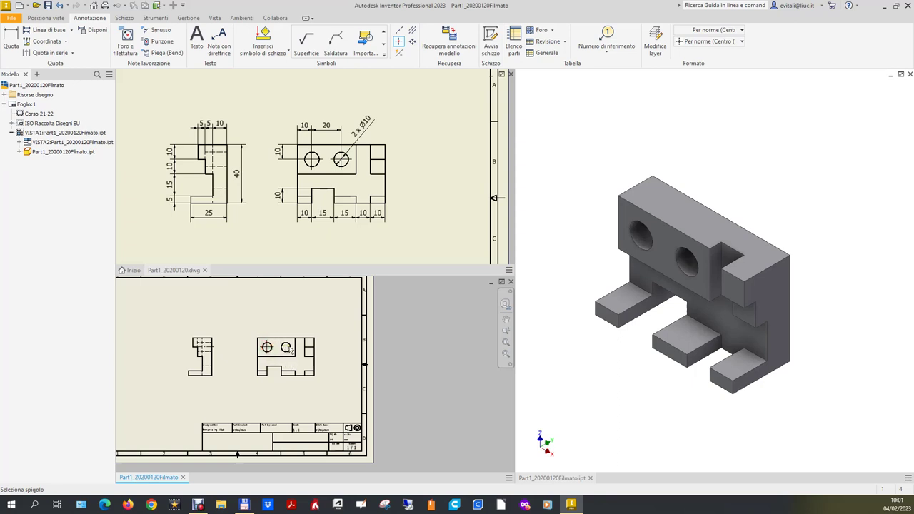
{"action": "scroll", "coordinate": [411, 332], "scroll_direction": "up", "scroll_amount": 2}
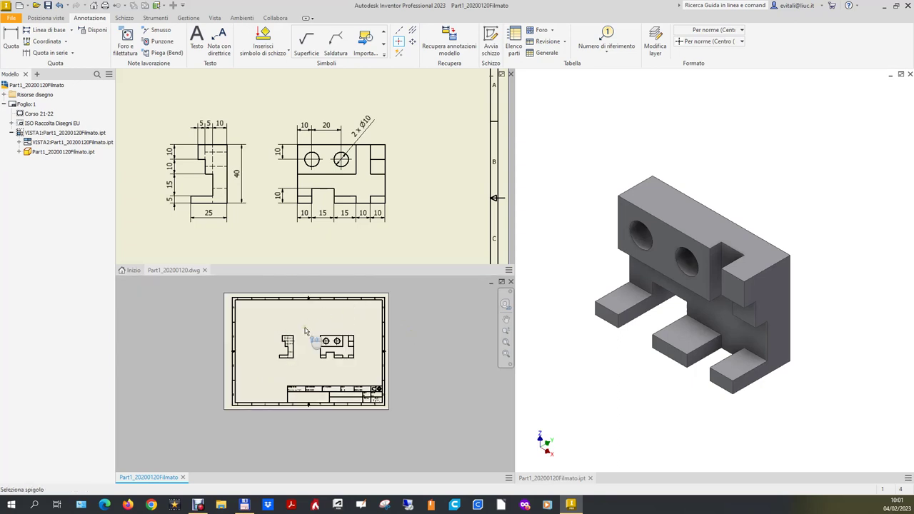
{"action": "scroll", "coordinate": [305, 331], "scroll_direction": "down", "scroll_amount": 2}
{"action": "scroll", "coordinate": [297, 378], "scroll_direction": "down", "scroll_amount": 2}
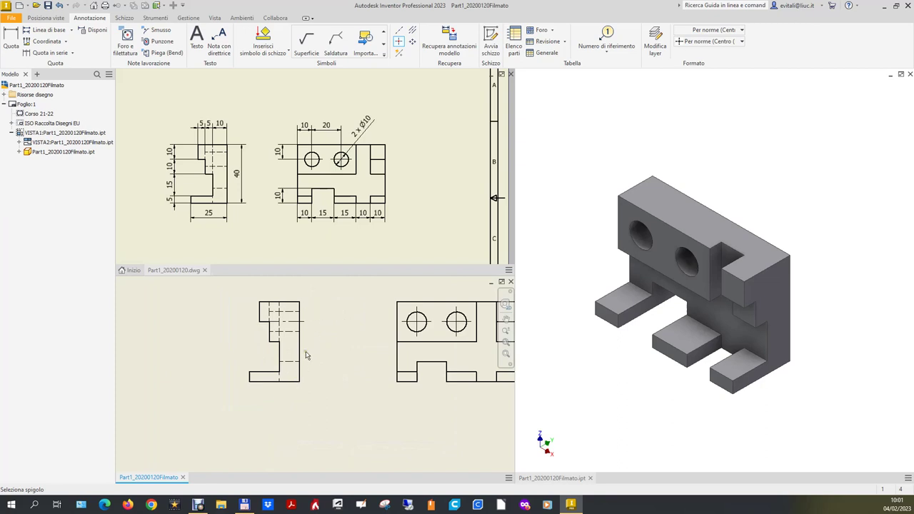
{"action": "scroll", "coordinate": [305, 355], "scroll_direction": "up", "scroll_amount": 2}
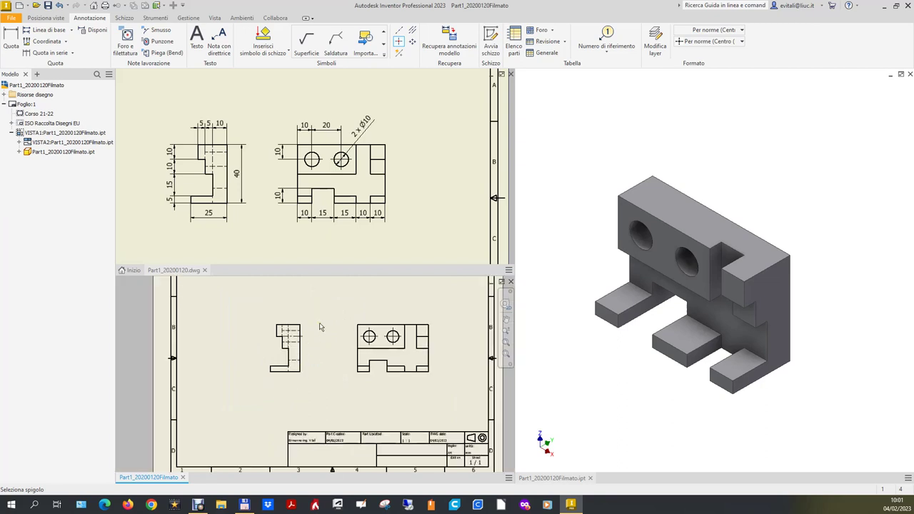
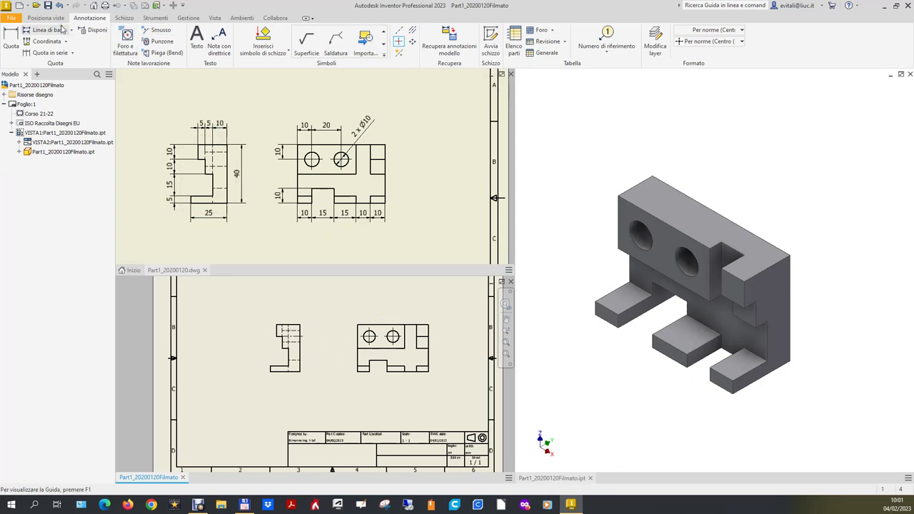
- Dimension the two top vertical edges of the side view with a 5,00 width placed above
{"action": "left_click", "coordinate": [45, 18]}
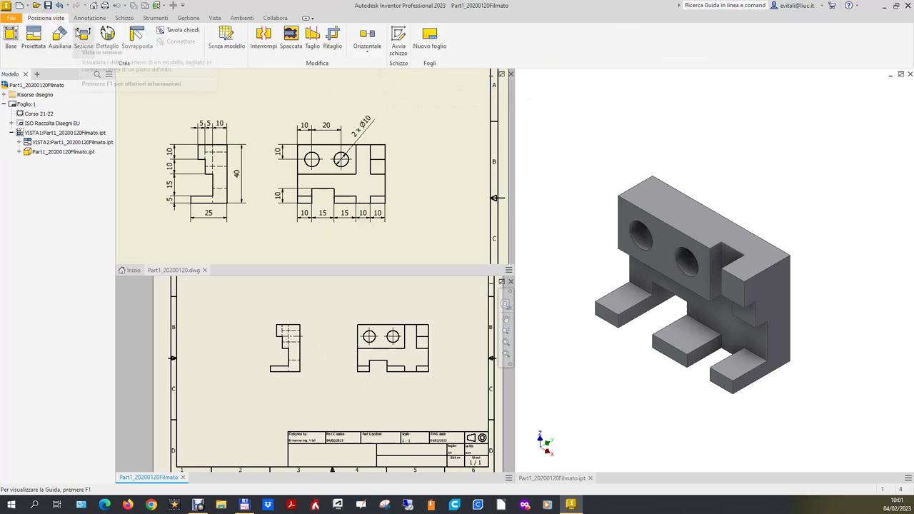
{"action": "left_click", "coordinate": [89, 18]}
{"action": "key", "text": "d"}
{"action": "scroll", "coordinate": [307, 348], "scroll_direction": "up", "scroll_amount": 3}
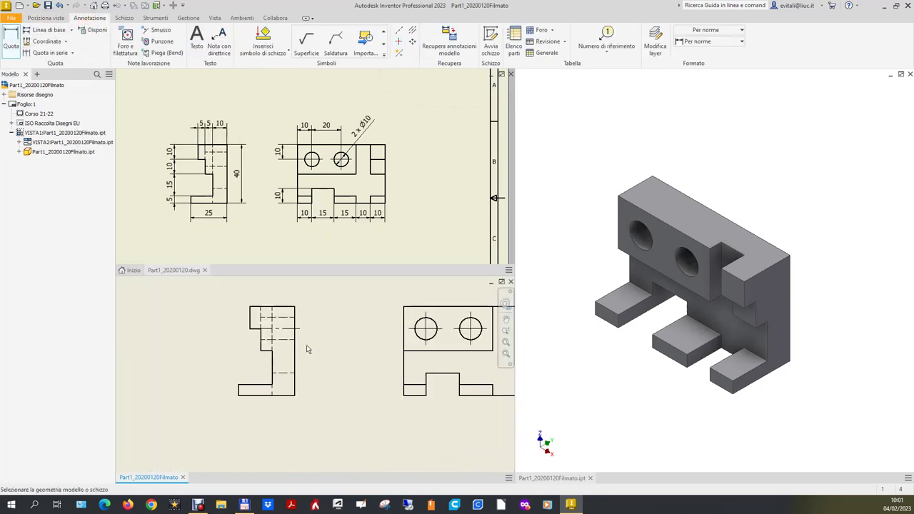
{"action": "left_click", "coordinate": [250, 319]}
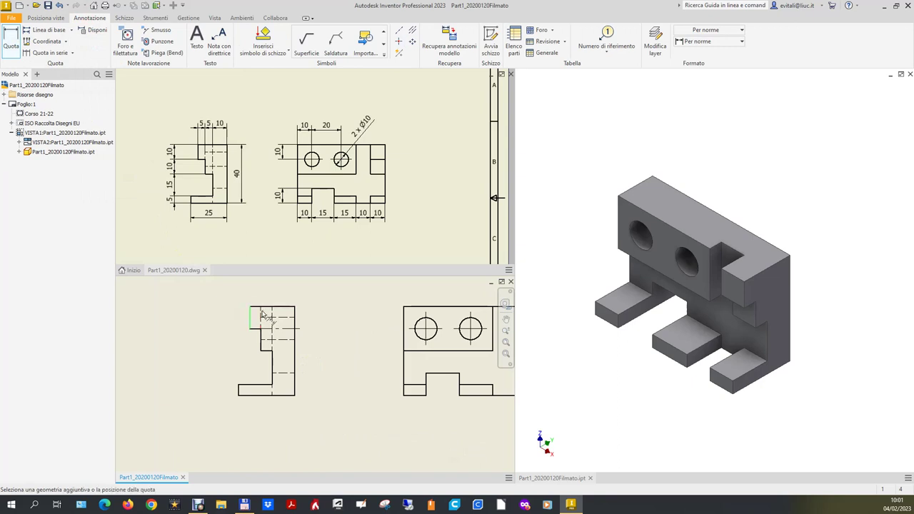
{"action": "left_click", "coordinate": [261, 315]}
{"action": "scroll", "coordinate": [262, 289], "scroll_direction": "down", "scroll_amount": 2}
{"action": "scroll", "coordinate": [261, 318], "scroll_direction": "down", "scroll_amount": 1}
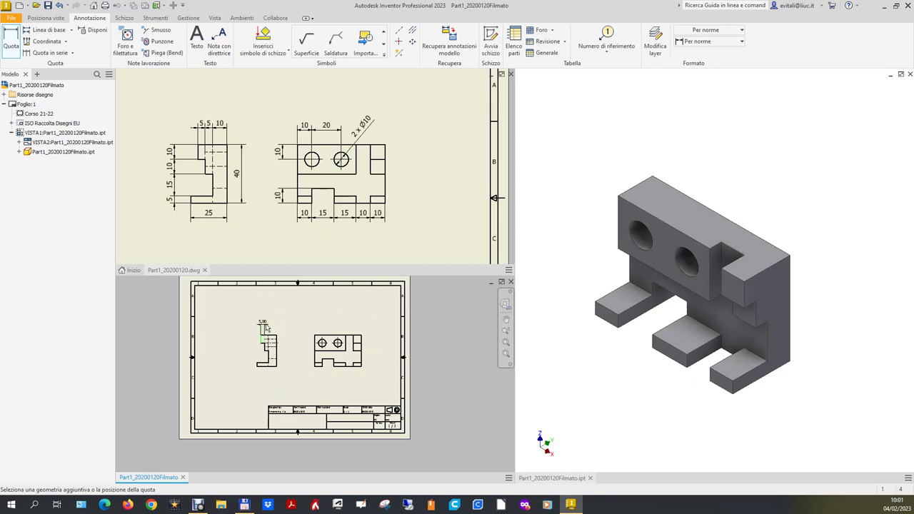
{"action": "scroll", "coordinate": [268, 328], "scroll_direction": "up", "scroll_amount": 3}
{"action": "left_click", "coordinate": [258, 338]}
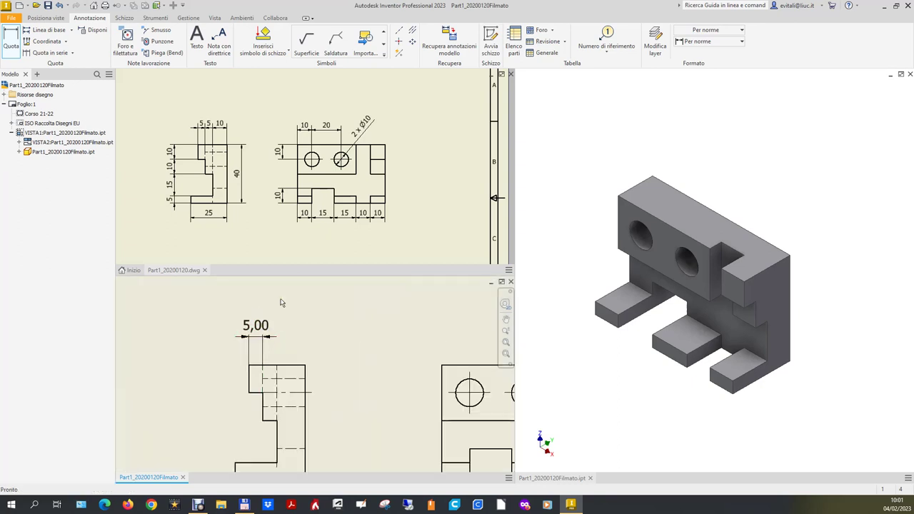
{"action": "left_click", "coordinate": [188, 19]}
{"action": "left_click", "coordinate": [160, 39]}
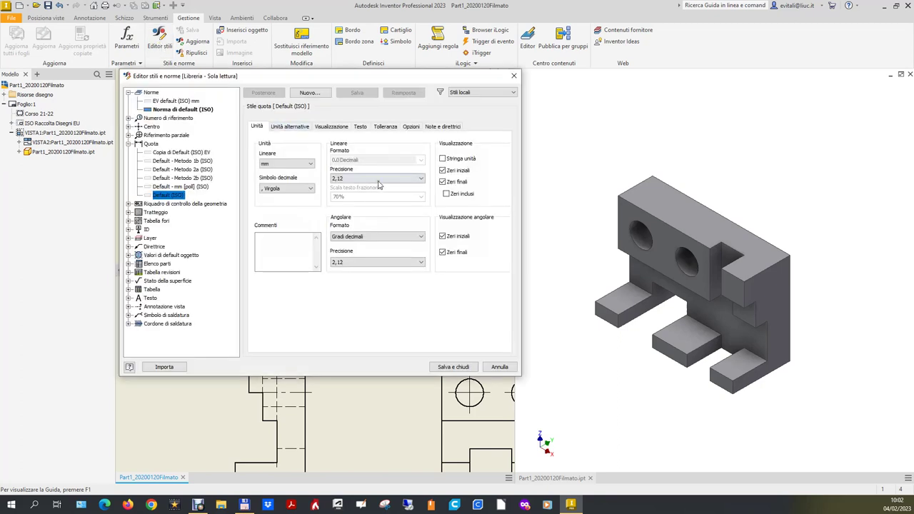
- Turn off linear and angular trailing zeros in the Default (ISO) dimension style and save
{"action": "left_click", "coordinate": [443, 181]}
{"action": "left_click", "coordinate": [444, 254]}
{"action": "left_click", "coordinate": [454, 367]}
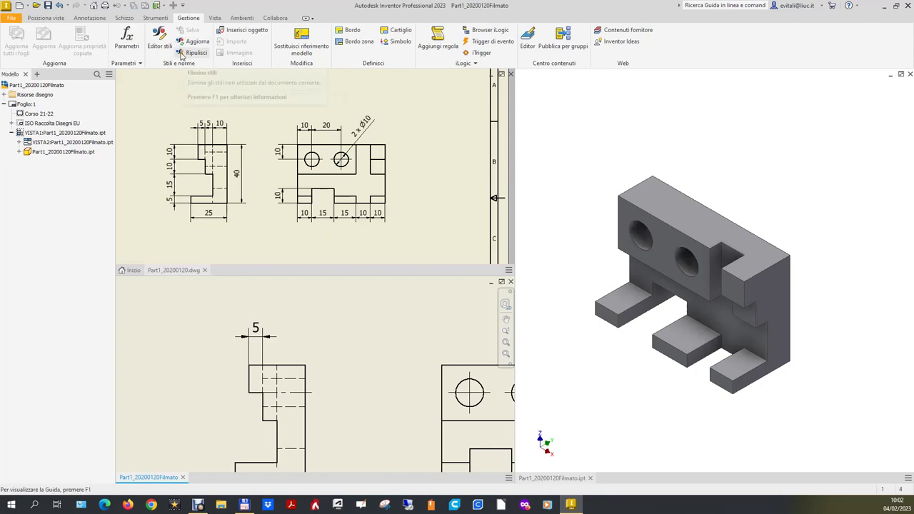
- Add a second 5 and a 10 width dimension beside the first 5 across the side view's top
{"action": "left_click", "coordinate": [90, 18]}
{"action": "left_click", "coordinate": [11, 39]}
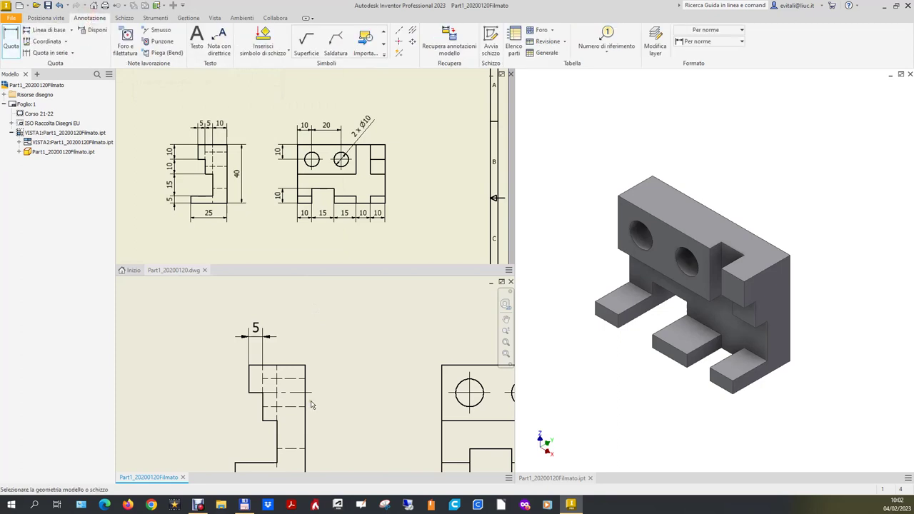
{"action": "left_click", "coordinate": [276, 386]}
{"action": "left_click", "coordinate": [284, 336]}
{"action": "left_click", "coordinate": [277, 389]}
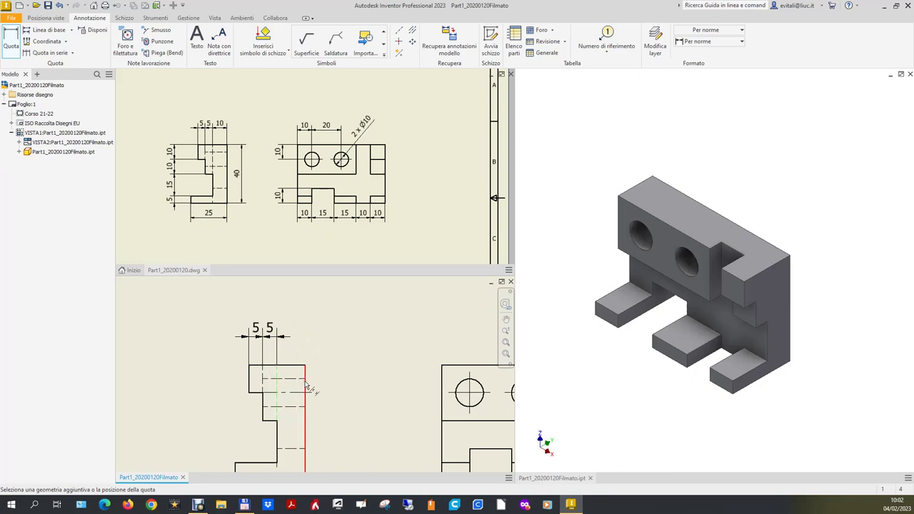
{"action": "left_click", "coordinate": [305, 386]}
{"action": "left_click", "coordinate": [307, 340]}
{"action": "scroll", "coordinate": [270, 231], "scroll_direction": "down", "scroll_amount": 3}
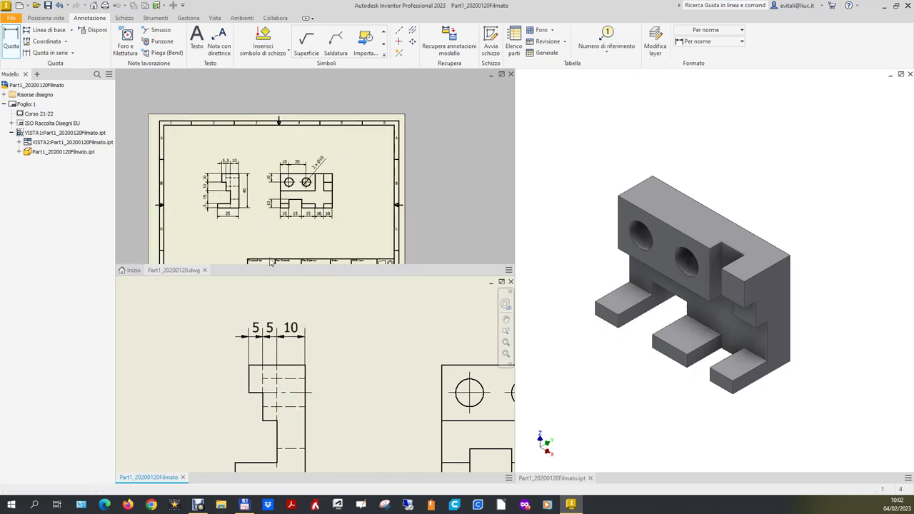
{"action": "scroll", "coordinate": [291, 307], "scroll_direction": "down", "scroll_amount": 3}
{"action": "key", "text": "Escape"}
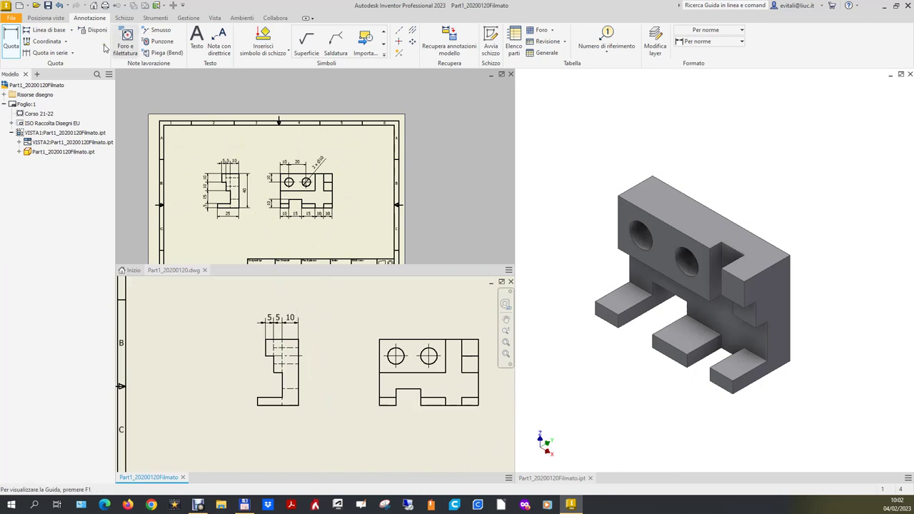
- Add a 40 overall height on the right and a 25 base width below the side view
{"action": "left_click", "coordinate": [20, 42]}
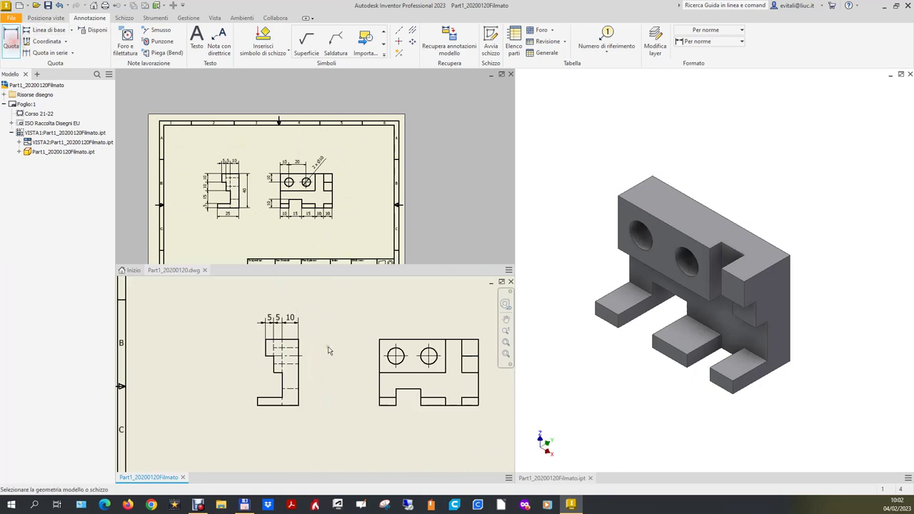
{"action": "left_click", "coordinate": [299, 379]}
{"action": "left_click", "coordinate": [315, 380]}
{"action": "scroll", "coordinate": [295, 468], "scroll_direction": "up", "scroll_amount": 3}
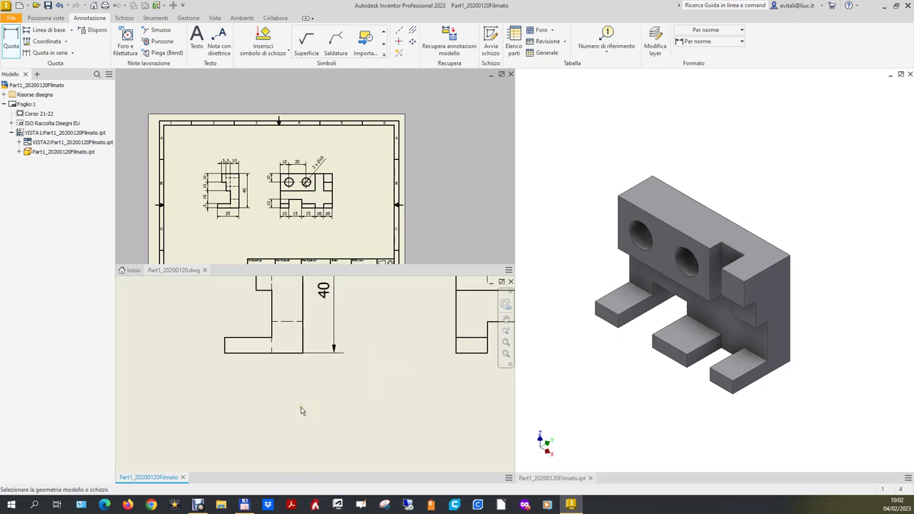
{"action": "left_click", "coordinate": [295, 353]}
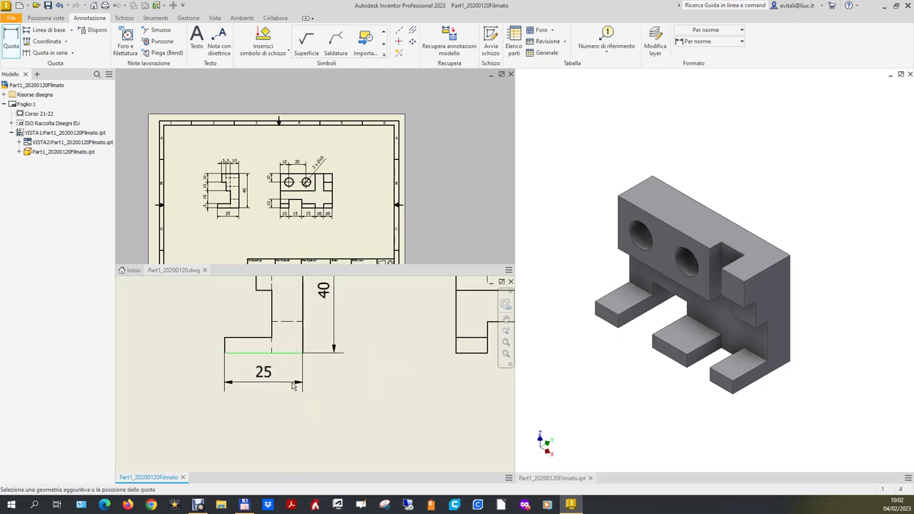
{"action": "left_click", "coordinate": [295, 387]}
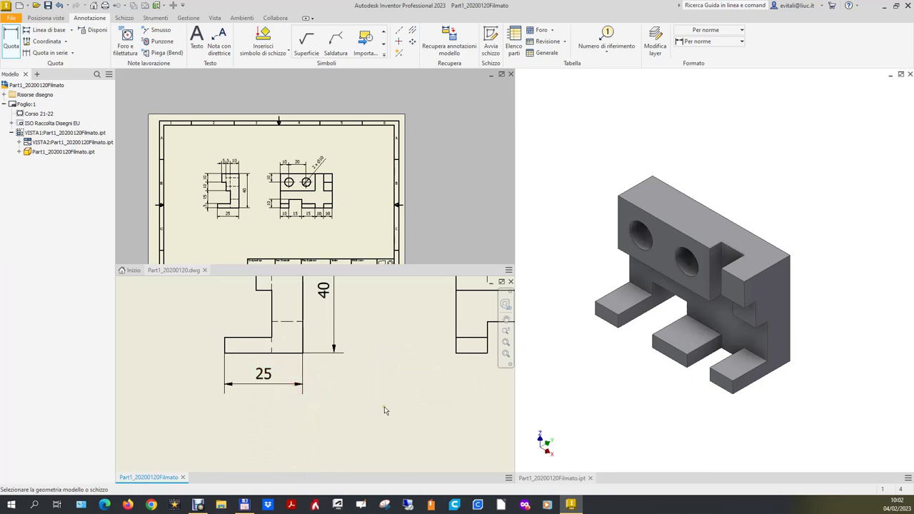
{"action": "scroll", "coordinate": [384, 407], "scroll_direction": "down", "scroll_amount": 2}
{"action": "scroll", "coordinate": [289, 376], "scroll_direction": "down", "scroll_amount": 5}
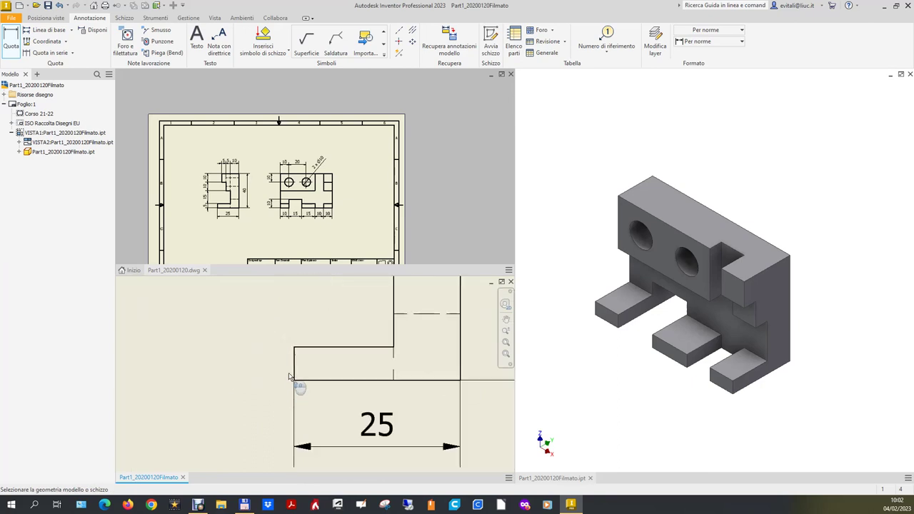
- Add stacked left-side heights of 5 and 15 to the side view
{"action": "left_click", "coordinate": [294, 368]}
{"action": "left_click", "coordinate": [217, 368]}
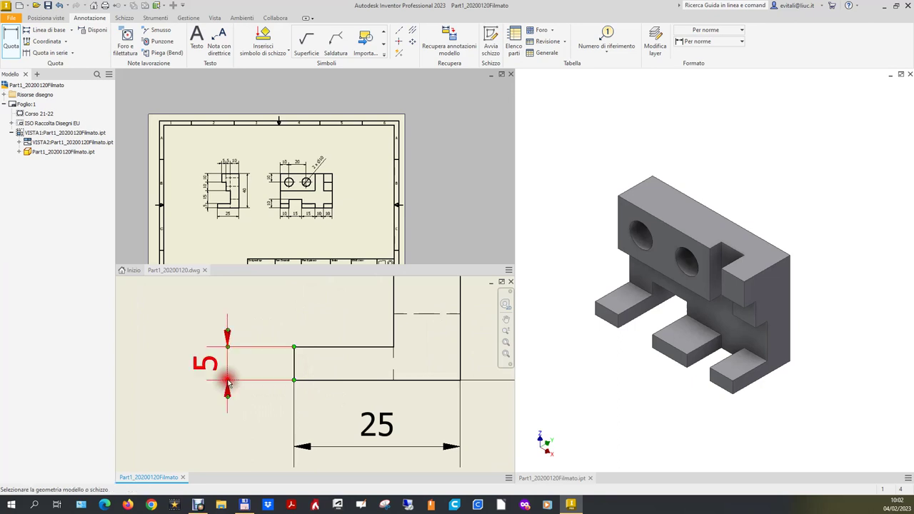
{"action": "scroll", "coordinate": [239, 441], "scroll_direction": "down", "scroll_amount": 3}
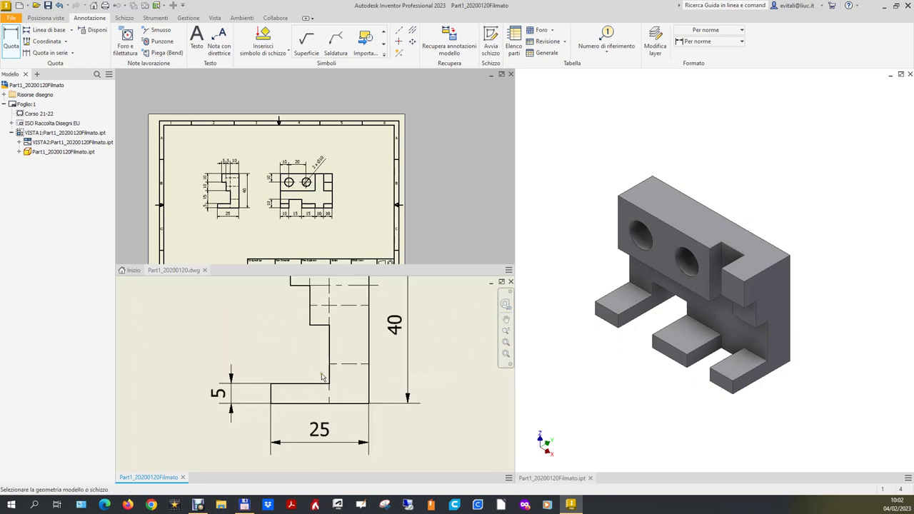
{"action": "left_click", "coordinate": [329, 346]}
{"action": "left_click", "coordinate": [232, 345]}
{"action": "scroll", "coordinate": [241, 341], "scroll_direction": "down", "scroll_amount": 3}
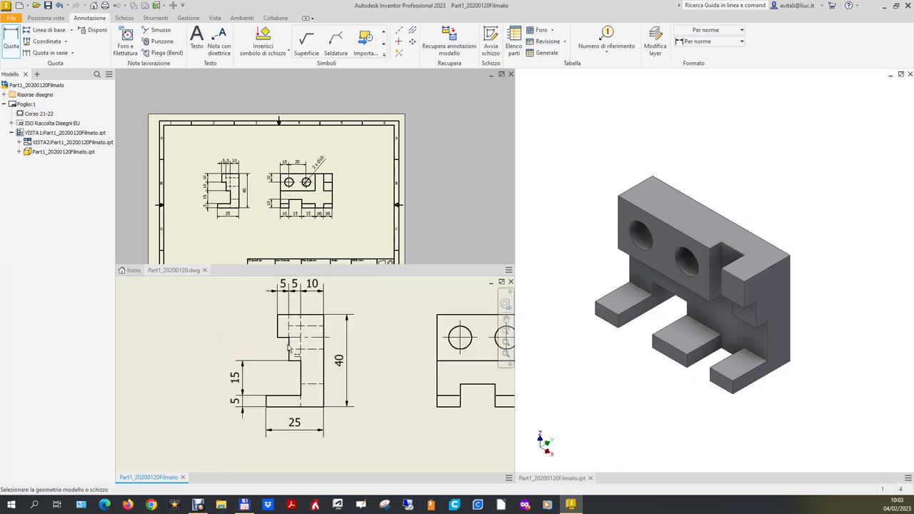
- Stack two 10 height dimensions above the 15 on the side view's left
{"action": "left_click", "coordinate": [289, 348]}
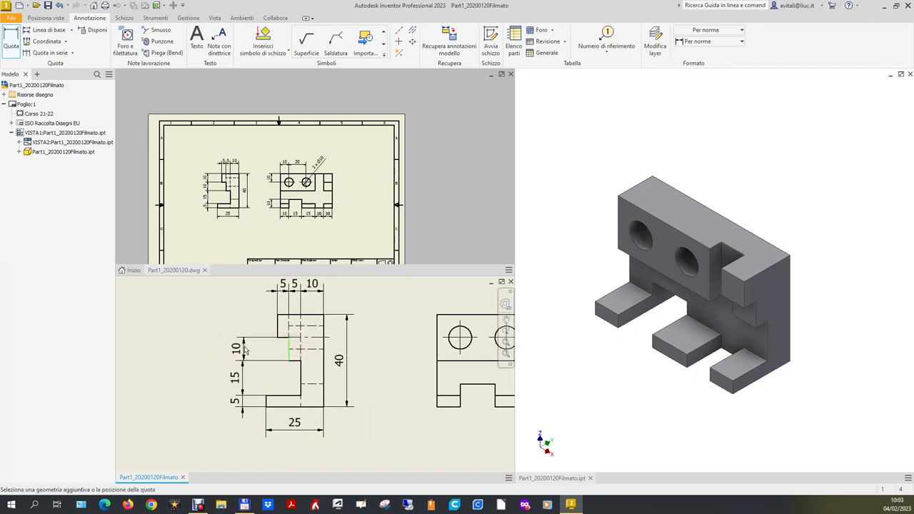
{"action": "left_click", "coordinate": [243, 348]}
{"action": "left_click", "coordinate": [277, 323]}
{"action": "left_click", "coordinate": [277, 323]}
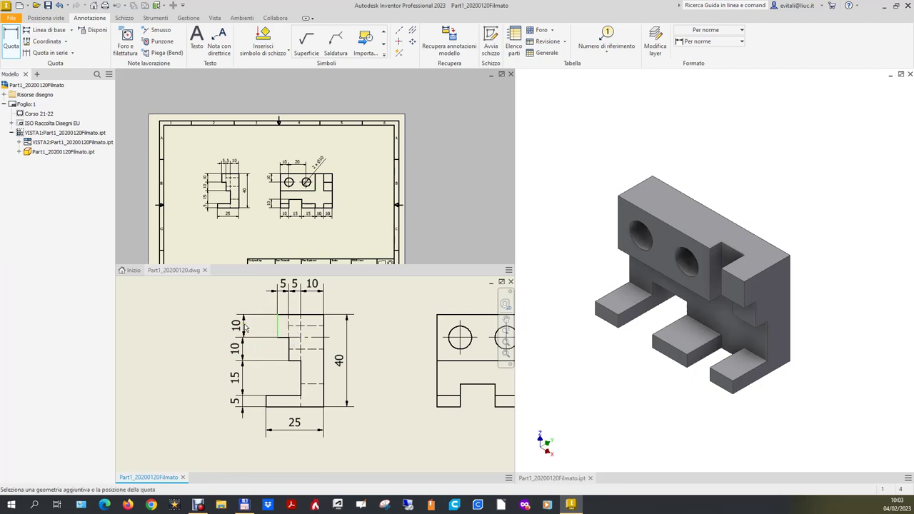
{"action": "left_click", "coordinate": [245, 328]}
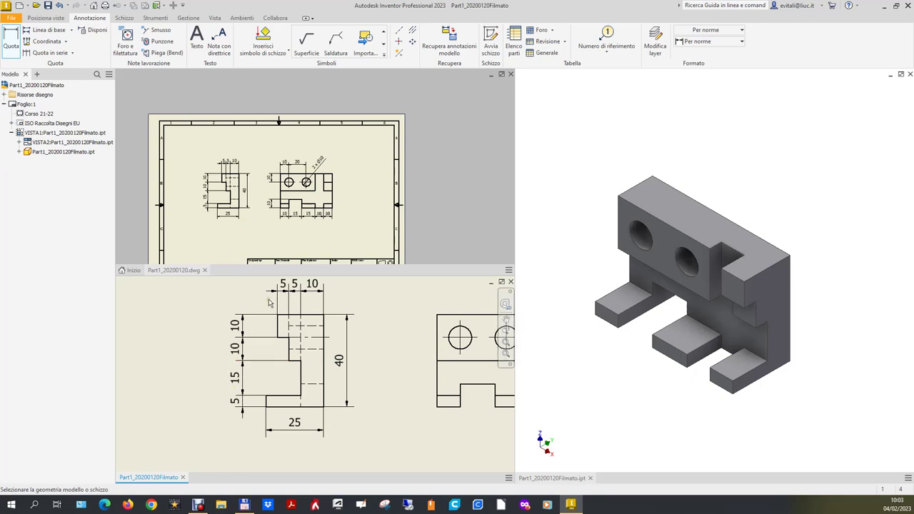
{"action": "scroll", "coordinate": [201, 342], "scroll_direction": "down", "scroll_amount": 2}
{"action": "scroll", "coordinate": [453, 363], "scroll_direction": "up", "scroll_amount": 3}
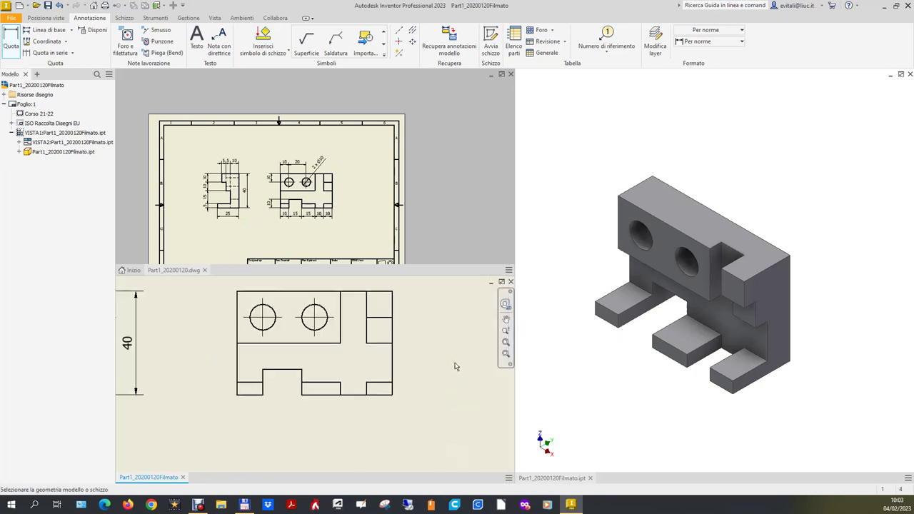
{"action": "scroll", "coordinate": [431, 399], "scroll_direction": "down", "scroll_amount": 2}
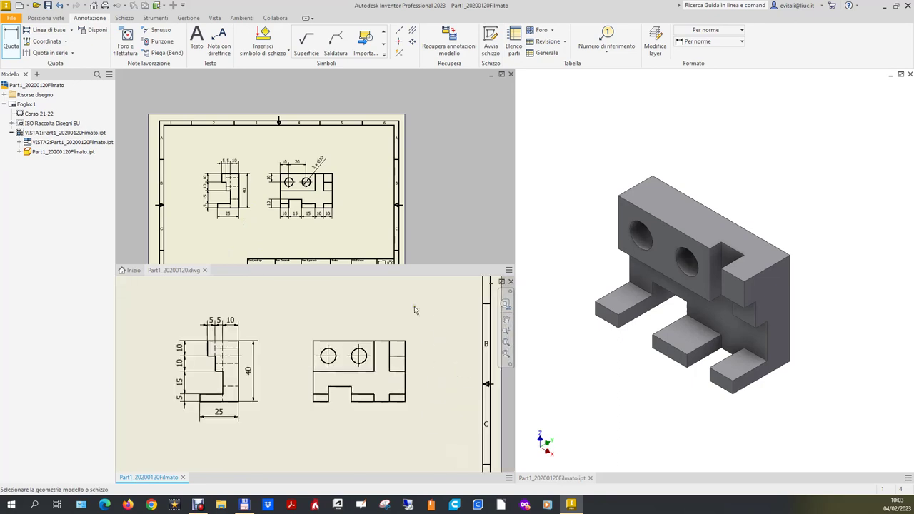
{"action": "scroll", "coordinate": [335, 361], "scroll_direction": "up", "scroll_amount": 2}
{"action": "left_click", "coordinate": [336, 359]}
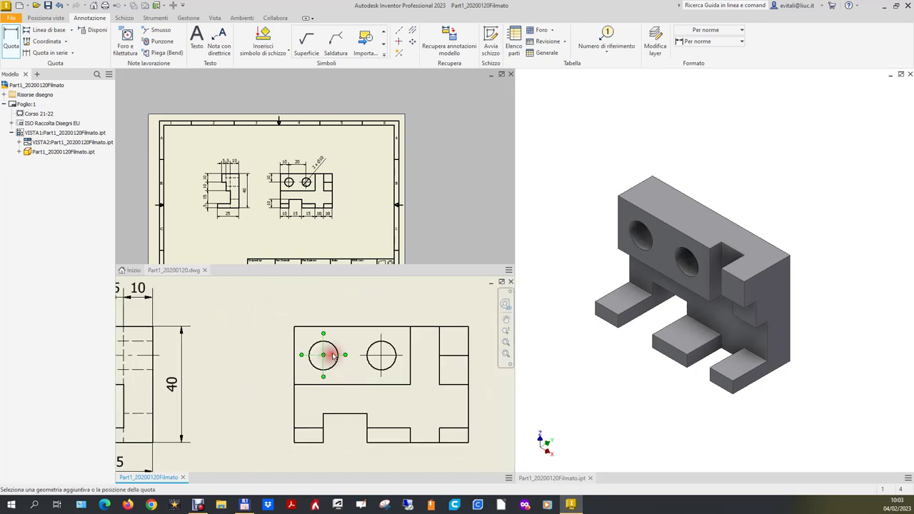
- Locate the left hole 10 from the top and left edges, and space the hole centres 20 apart
{"action": "left_click", "coordinate": [337, 329]}
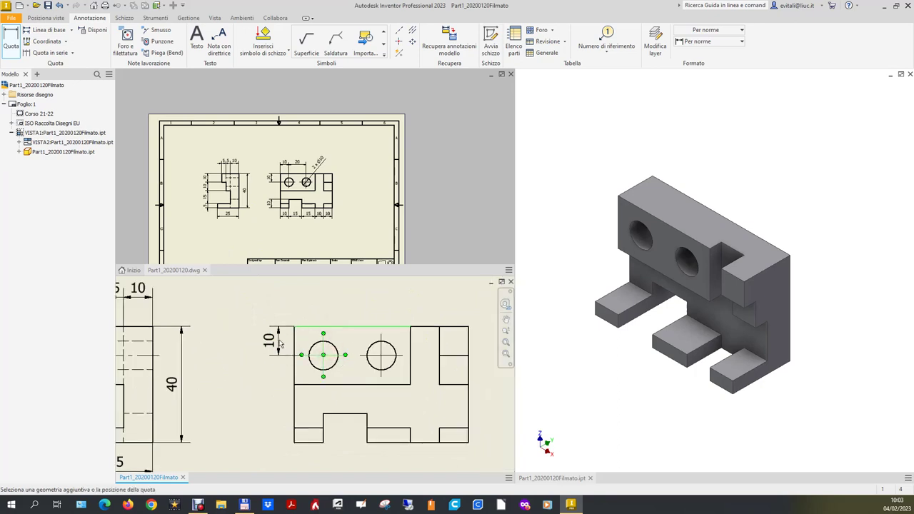
{"action": "left_click", "coordinate": [265, 348]}
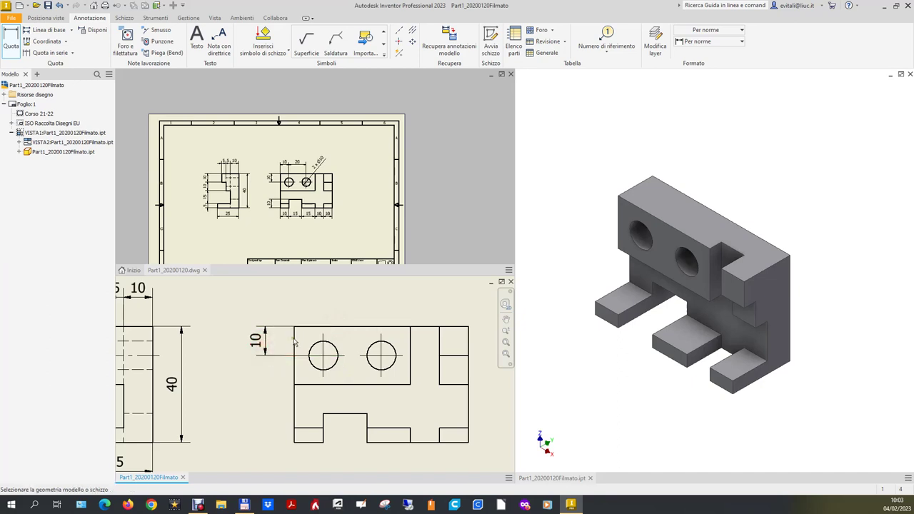
{"action": "left_click", "coordinate": [325, 365]}
{"action": "left_click", "coordinate": [295, 369]}
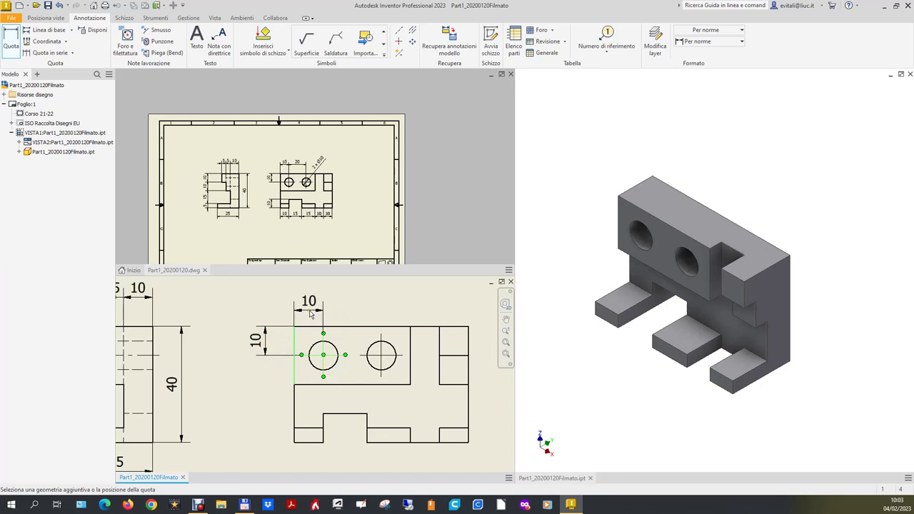
{"action": "left_click", "coordinate": [315, 301]}
{"action": "left_click", "coordinate": [384, 357]}
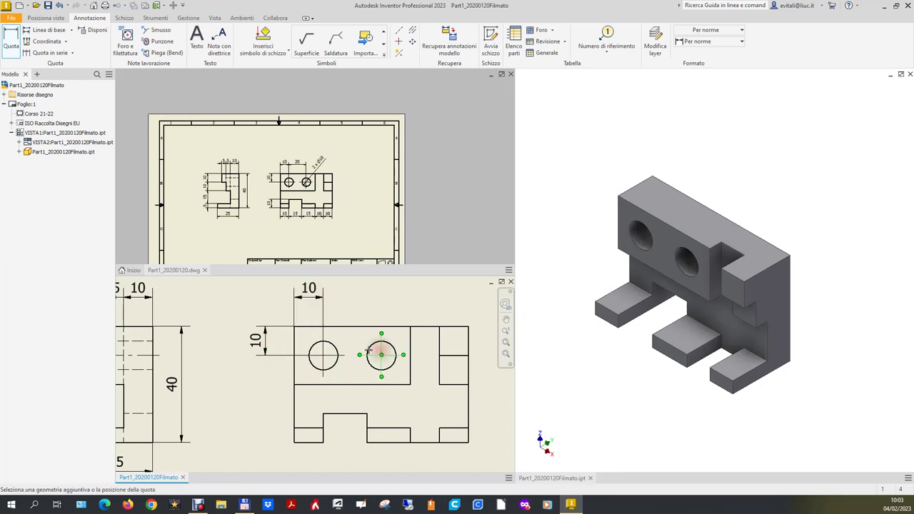
{"action": "left_click", "coordinate": [324, 337]}
{"action": "left_click", "coordinate": [351, 301]}
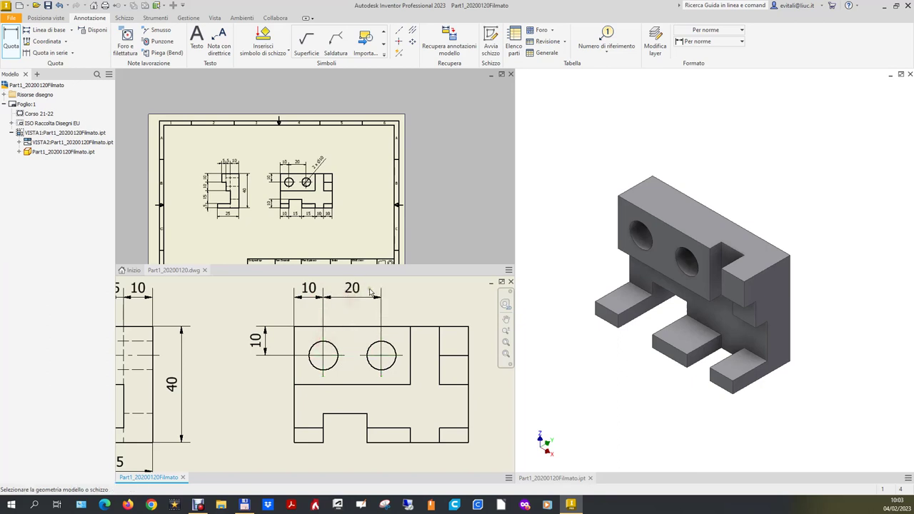
- Add a Ø10 diameter dimension to the right hole
{"action": "left_click", "coordinate": [386, 346]}
{"action": "left_click", "coordinate": [426, 299]}
{"action": "left_click", "coordinate": [412, 303]}
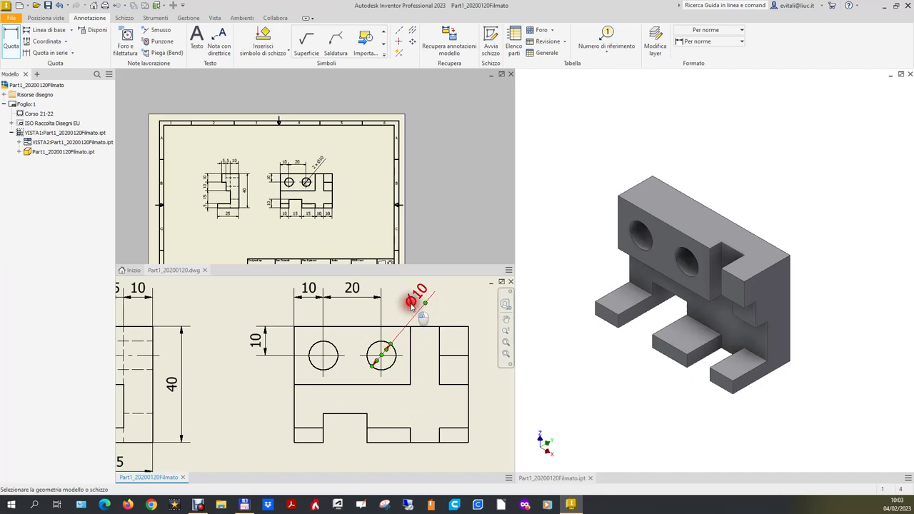
- Prefix the Ø10 diameter dimension text with '2 x' so it reads 2 x Ø10
{"action": "double_click", "coordinate": [412, 303]}
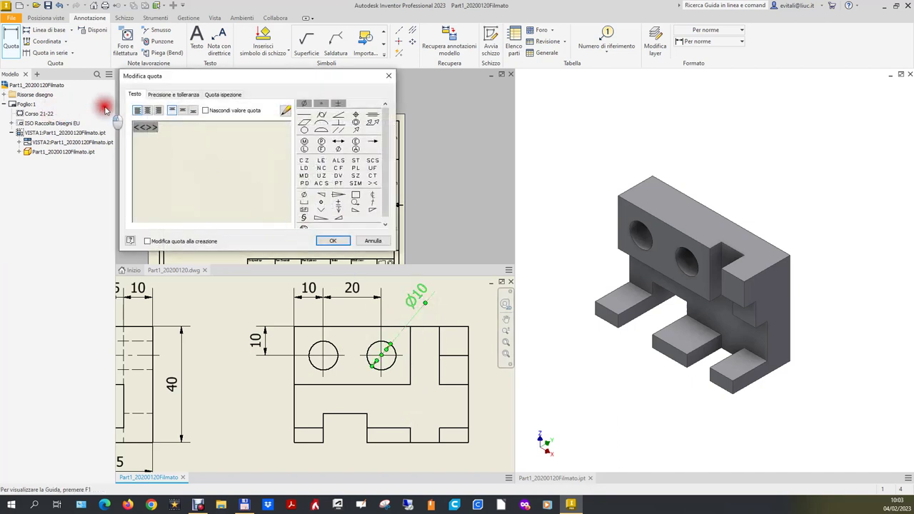
{"action": "type", "text": "2 x"}
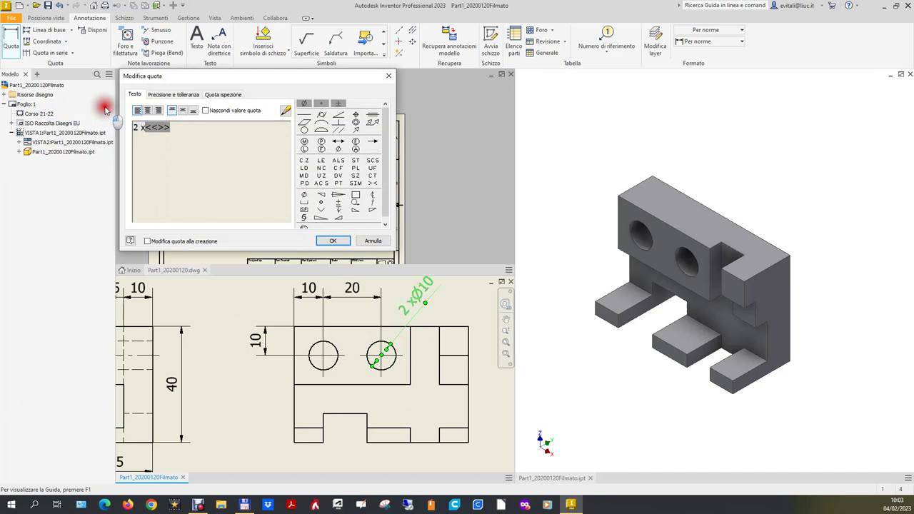
{"action": "left_click", "coordinate": [330, 241]}
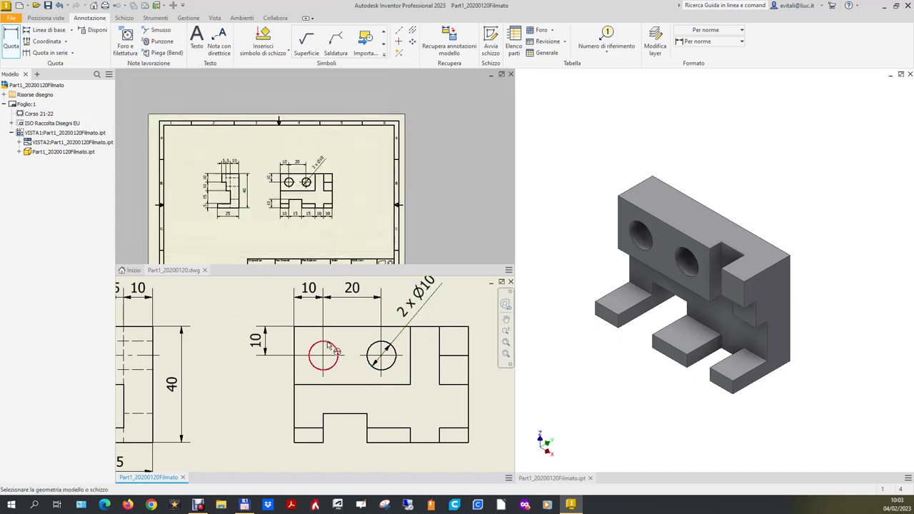
- Dimension the front view's central notch depth as 10 and the lower-right step height as 5
{"action": "scroll", "coordinate": [350, 464], "scroll_direction": "down", "scroll_amount": 3}
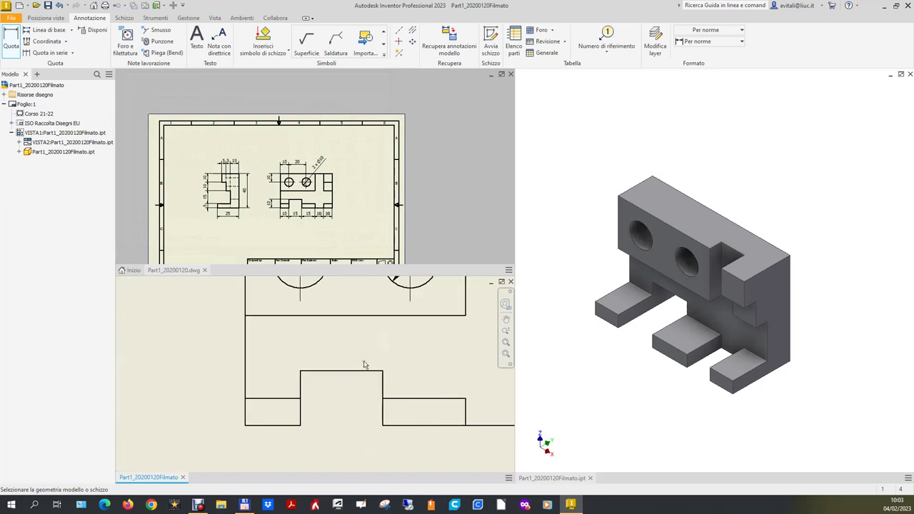
{"action": "left_click", "coordinate": [11, 42]}
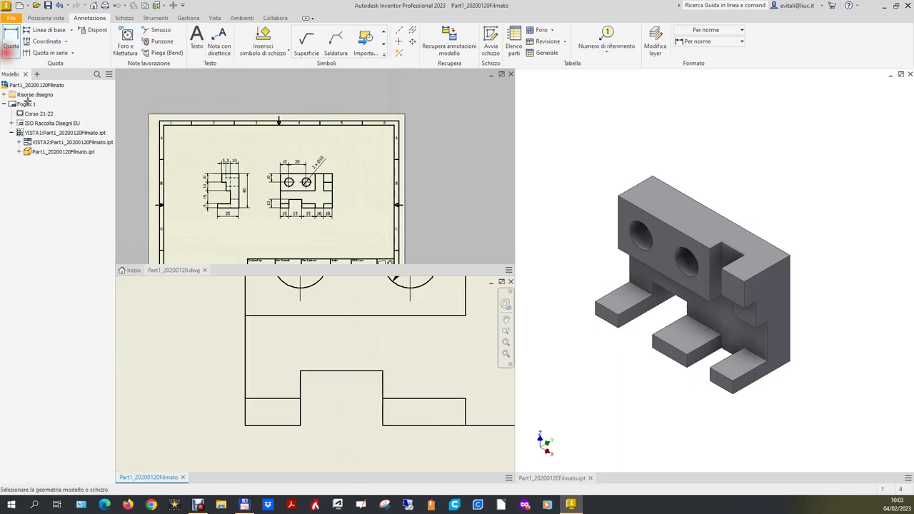
{"action": "left_click", "coordinate": [329, 372]}
{"action": "left_click", "coordinate": [286, 425]}
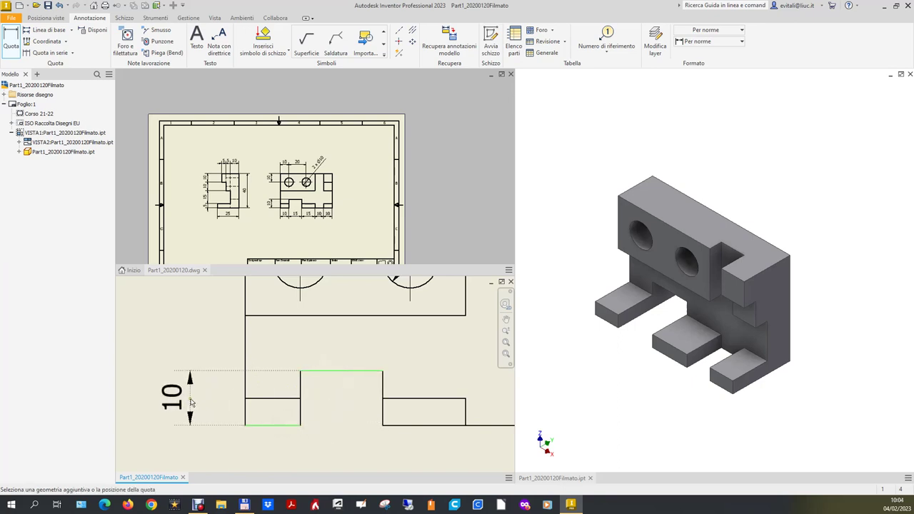
{"action": "left_click", "coordinate": [190, 402]}
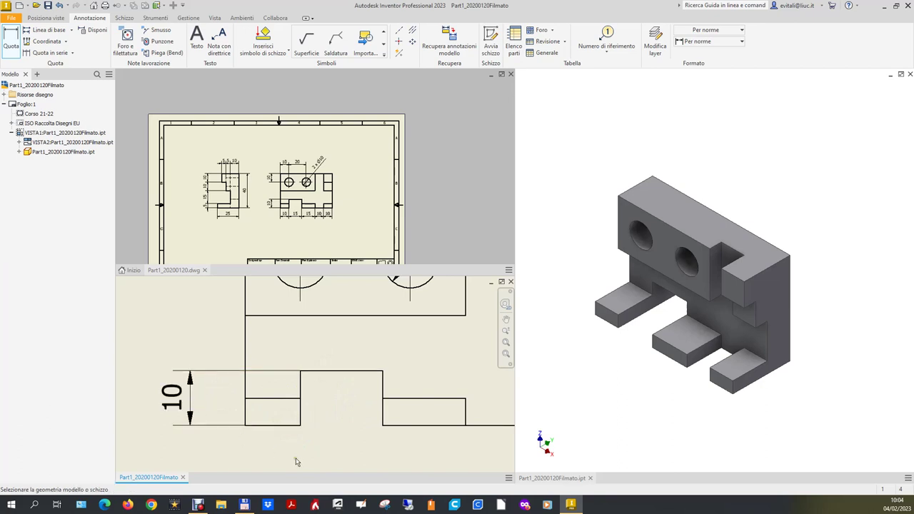
{"action": "scroll", "coordinate": [264, 393], "scroll_direction": "down", "scroll_amount": 3}
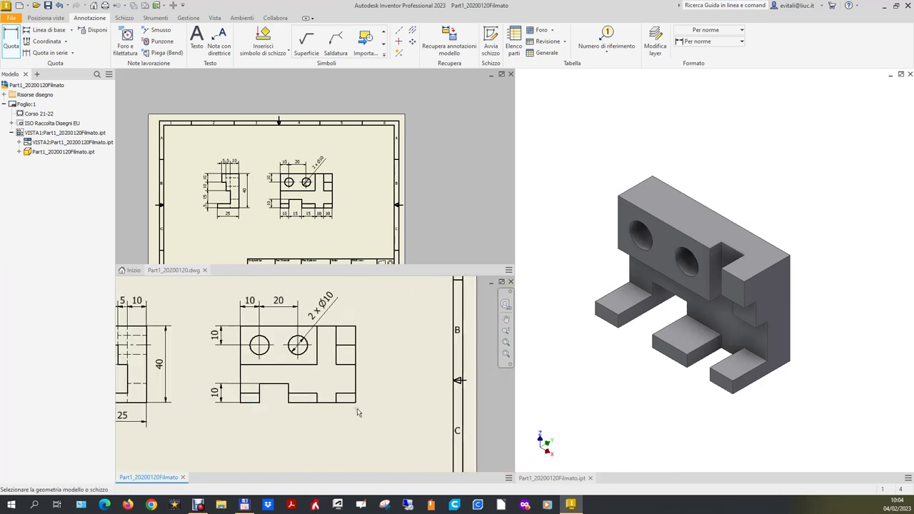
{"action": "scroll", "coordinate": [359, 410], "scroll_direction": "up", "scroll_amount": 3}
{"action": "left_click", "coordinate": [348, 398]}
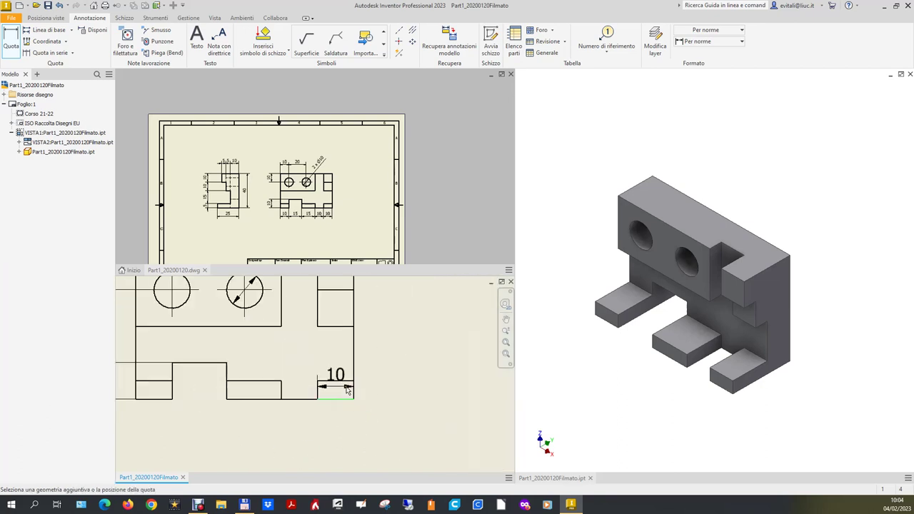
{"action": "left_click", "coordinate": [342, 382]}
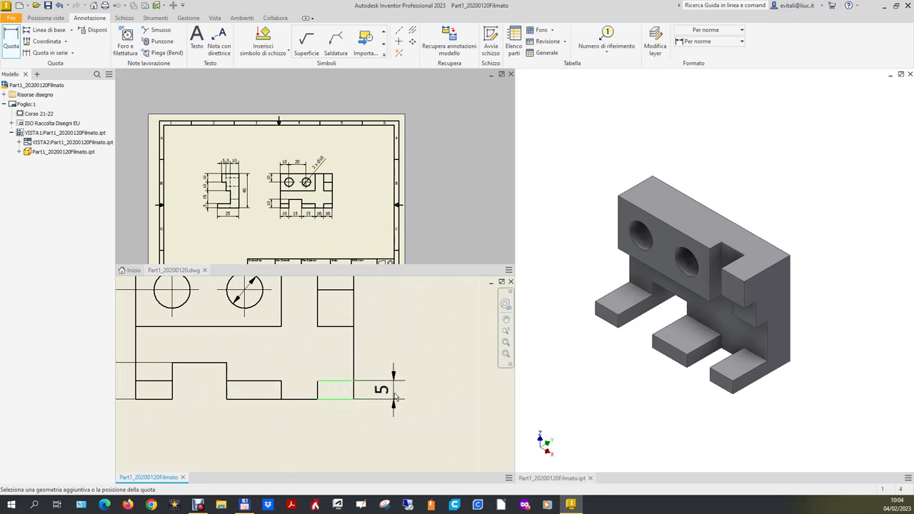
{"action": "left_click", "coordinate": [399, 398]}
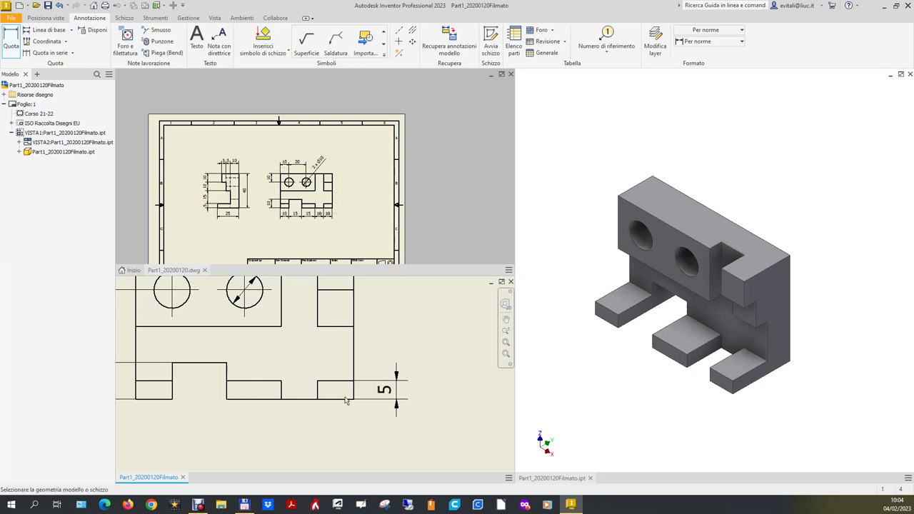
- Dimension the front view's bottom edges as a chained row reading 10, 15, 15, 10, 10
{"action": "left_click", "coordinate": [9, 44]}
{"action": "left_click", "coordinate": [158, 400]}
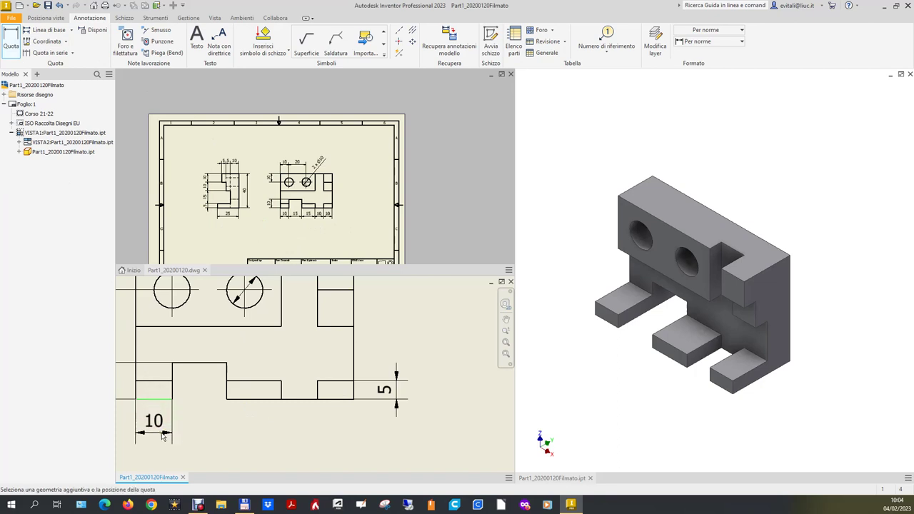
{"action": "left_click", "coordinate": [163, 439]}
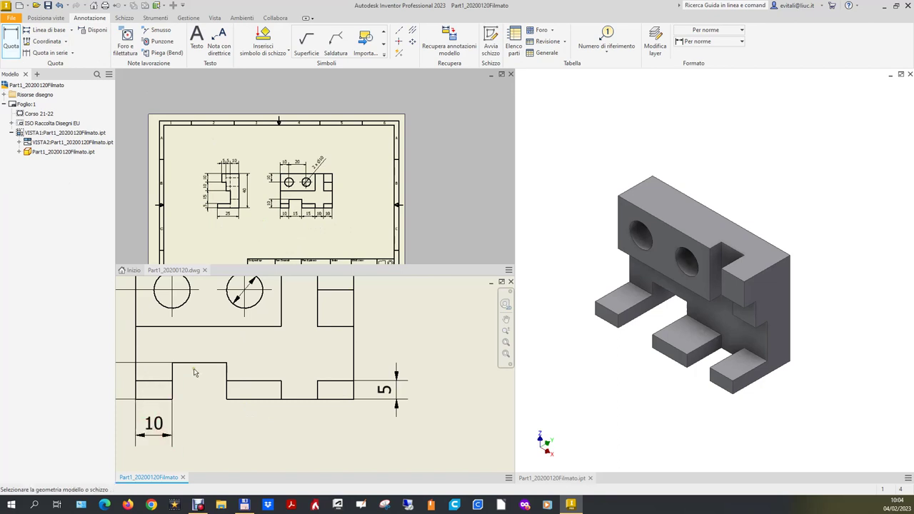
{"action": "left_click", "coordinate": [200, 364]}
{"action": "left_click", "coordinate": [188, 439]}
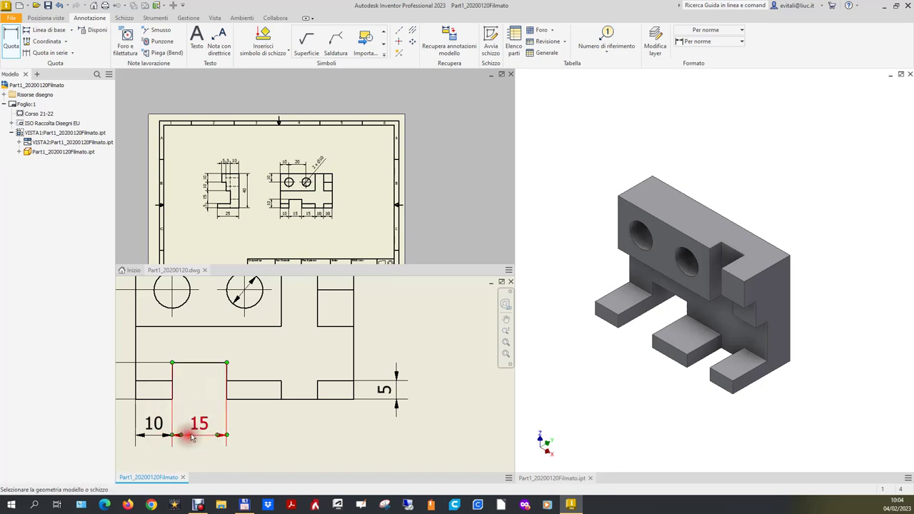
{"action": "left_click", "coordinate": [259, 400]}
{"action": "left_click", "coordinate": [256, 436]}
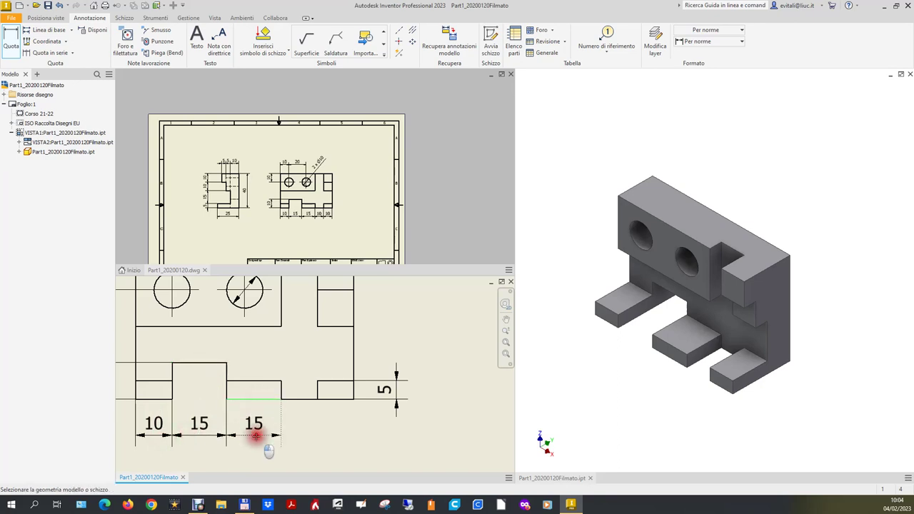
{"action": "left_click", "coordinate": [302, 401]}
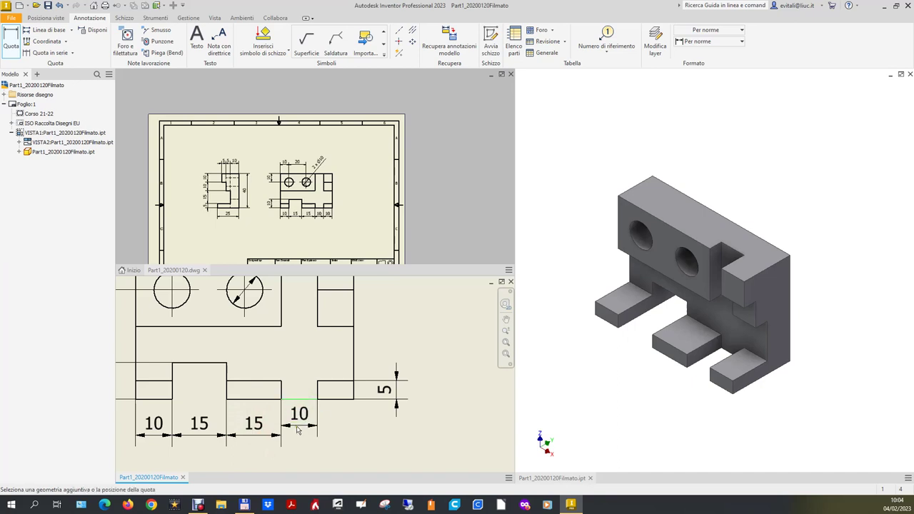
{"action": "left_click", "coordinate": [300, 426]}
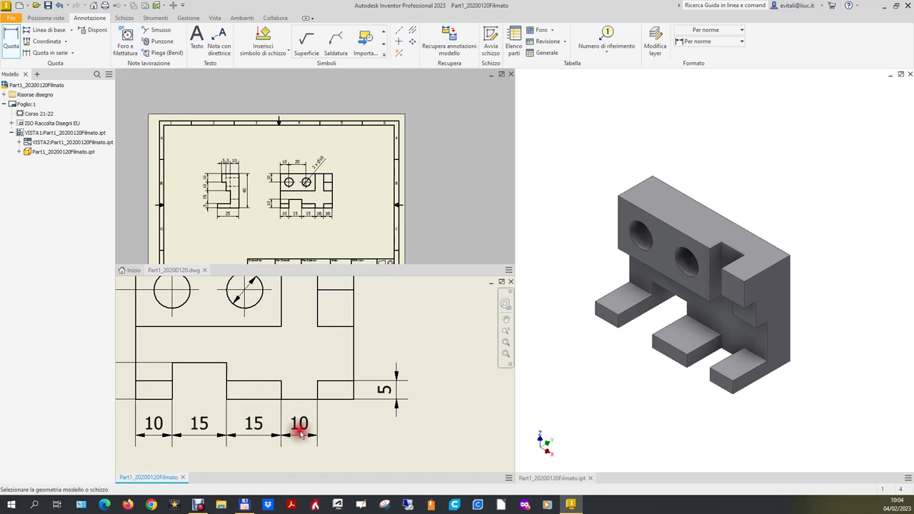
{"action": "left_click", "coordinate": [342, 399]}
{"action": "left_click", "coordinate": [341, 434]}
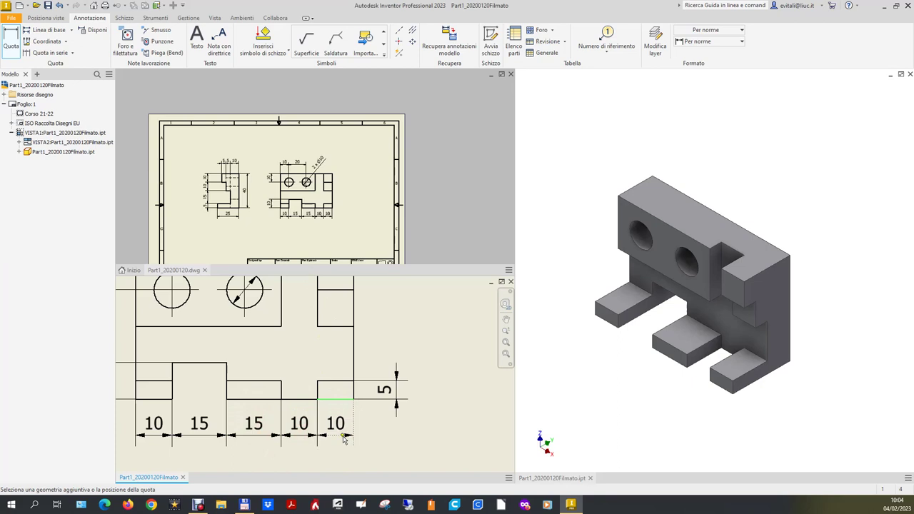
{"action": "scroll", "coordinate": [456, 397], "scroll_direction": "down", "scroll_amount": 2}
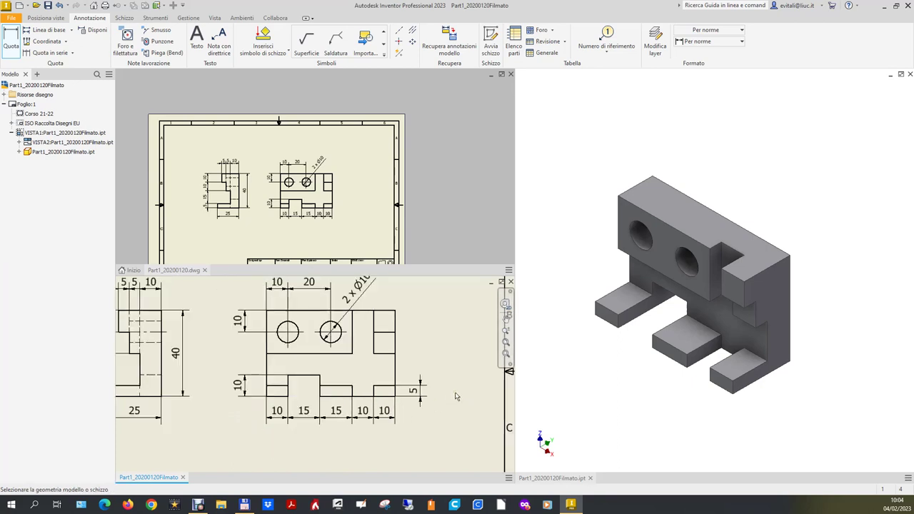